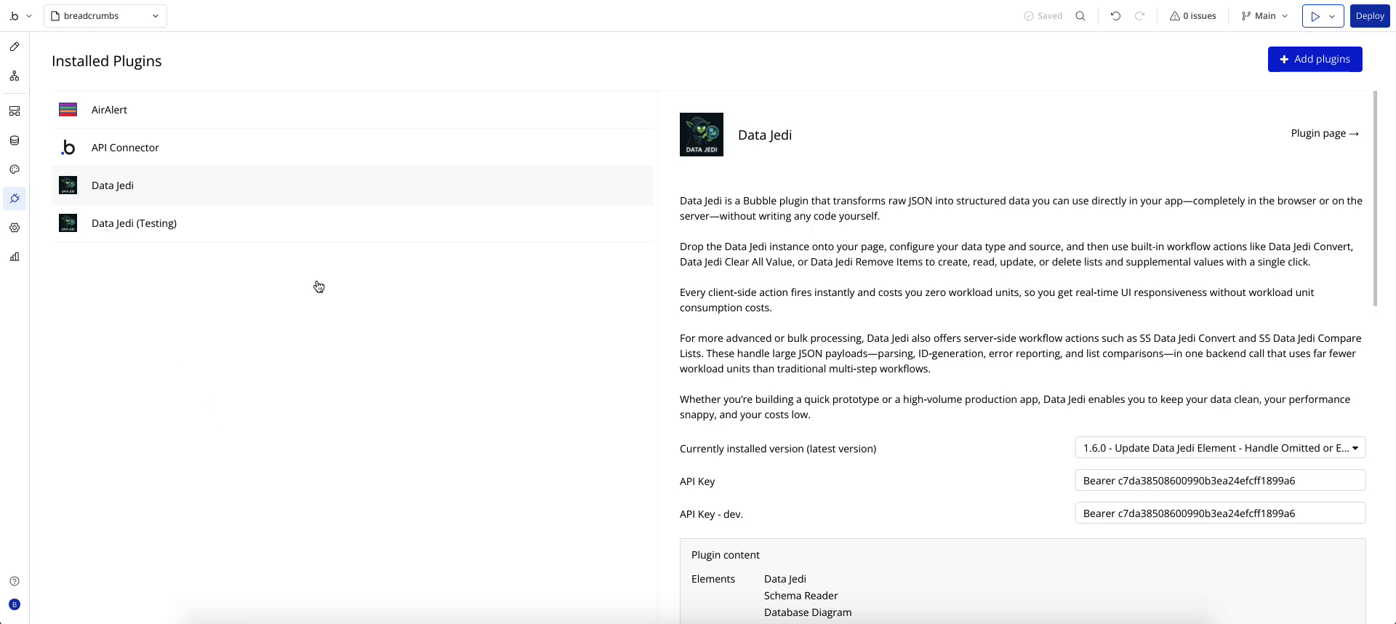
Switch to ChatGPT and copy the JSON list of 25 categories with ids and names.
{"action": "key", "text": "ctrl+Tab"}
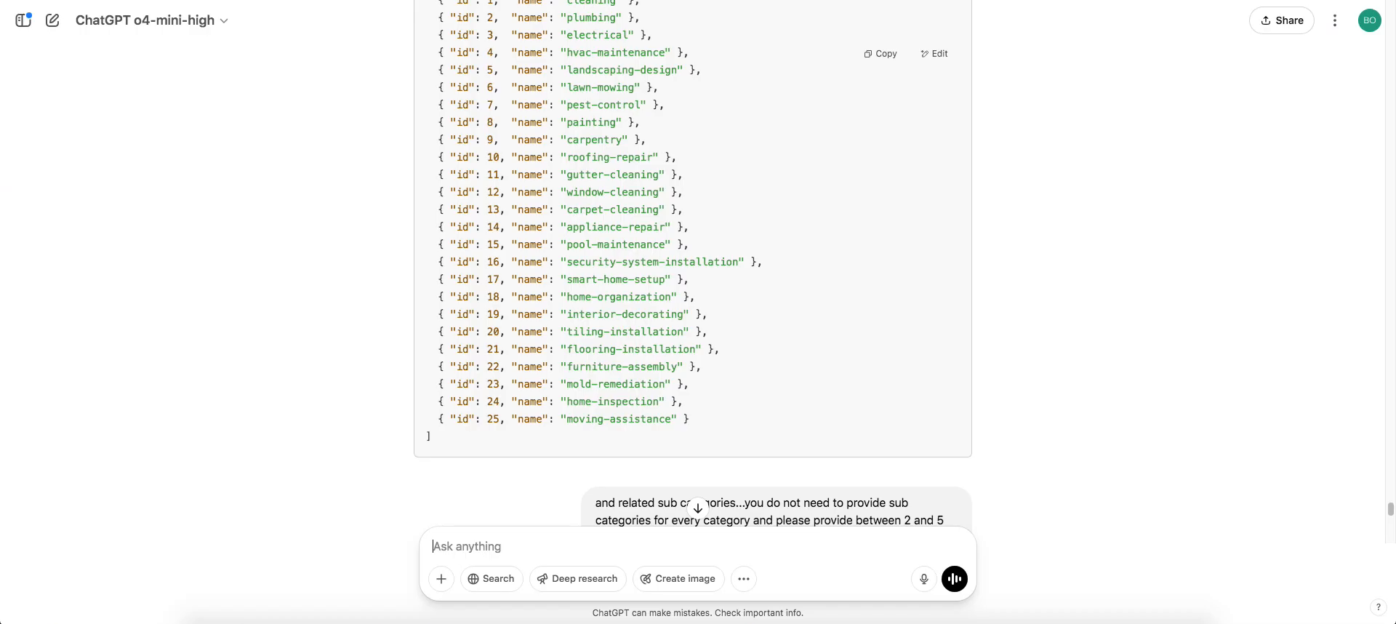
{"action": "scroll", "coordinate": [615, 124], "scroll_direction": "up", "scroll_amount": 5}
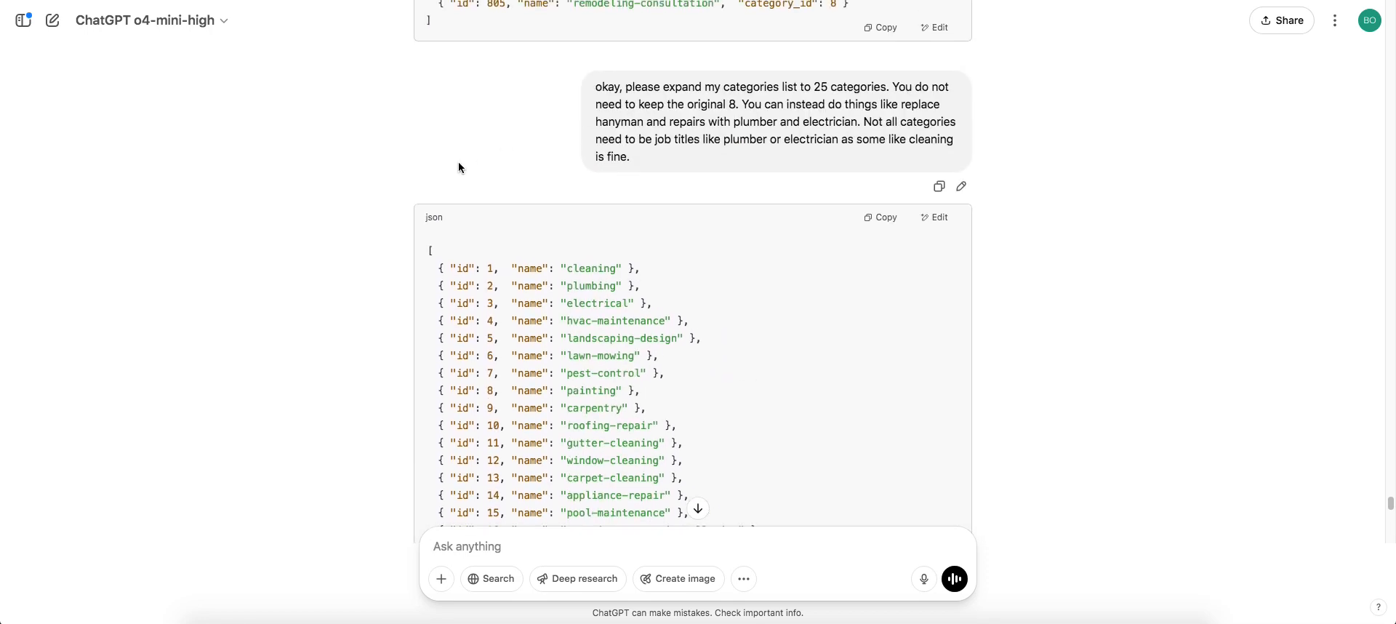
{"action": "scroll", "coordinate": [458, 160], "scroll_direction": "down", "scroll_amount": 2}
{"action": "scroll", "coordinate": [462, 158], "scroll_direction": "down", "scroll_amount": 1}
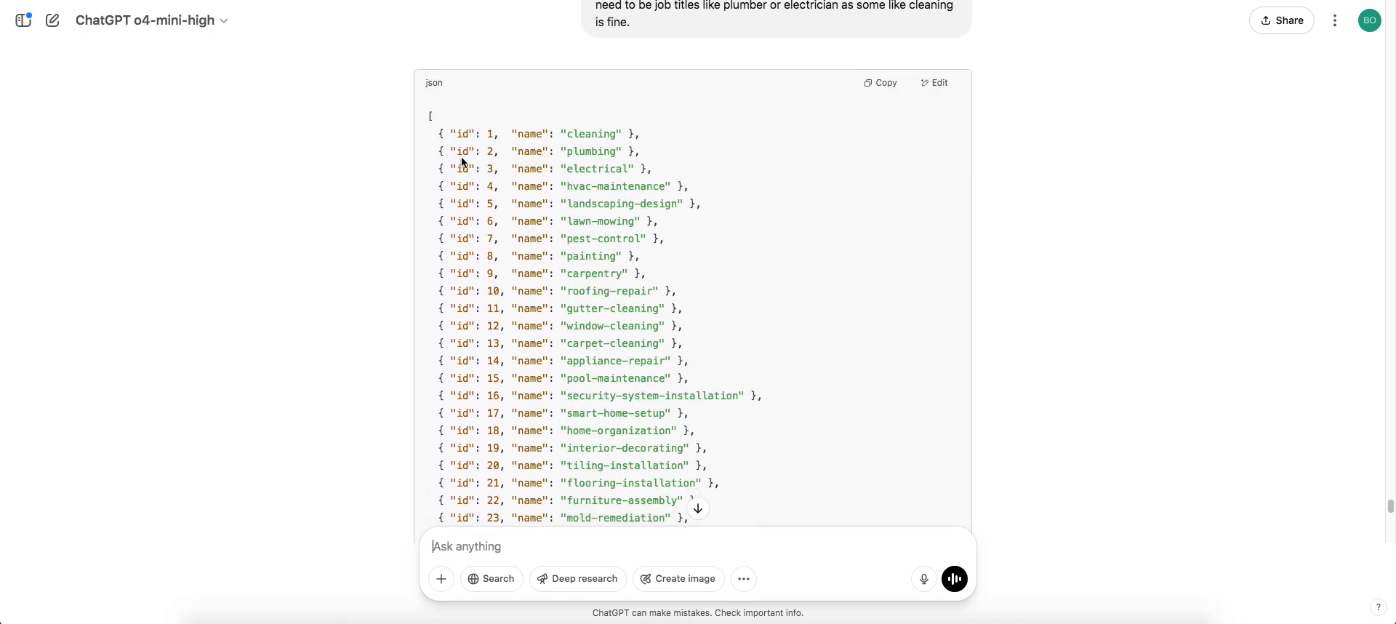
{"action": "scroll", "coordinate": [457, 154], "scroll_direction": "down", "scroll_amount": 1}
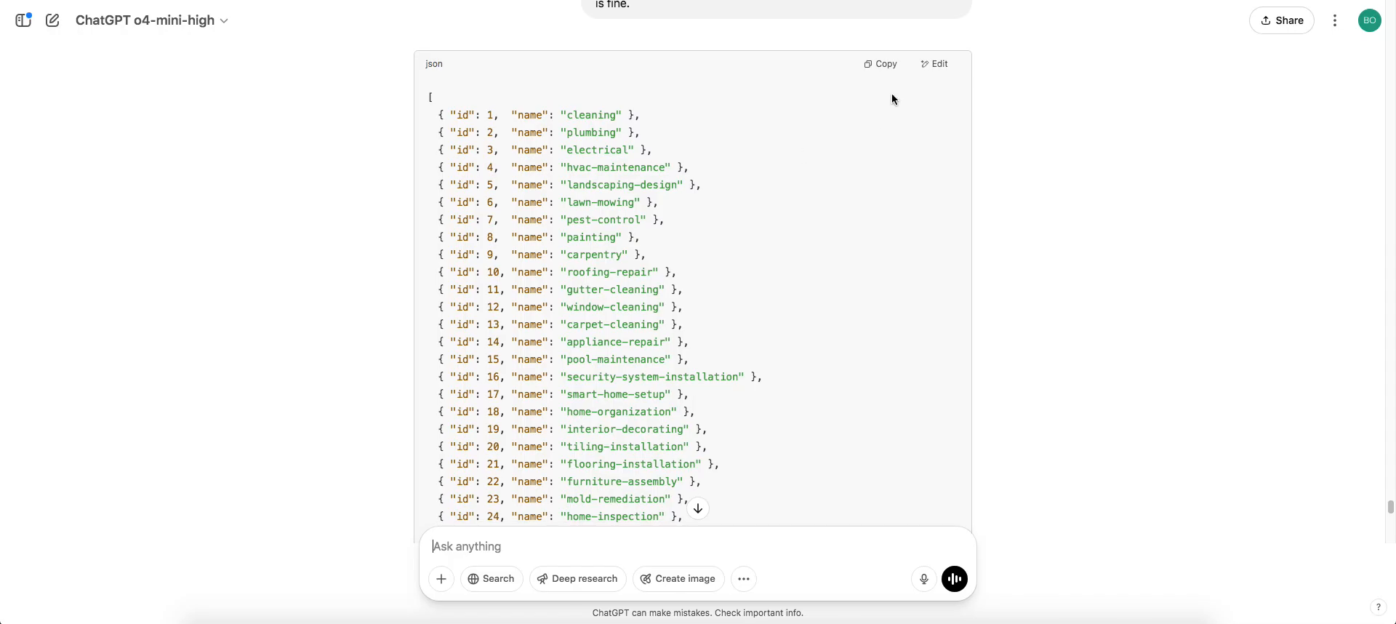
{"action": "left_click", "coordinate": [880, 63]}
Switch back to Bubble and add a call named Category to the My Data Structures API in API Connector.
{"action": "left_click", "coordinate": [734, 0]}
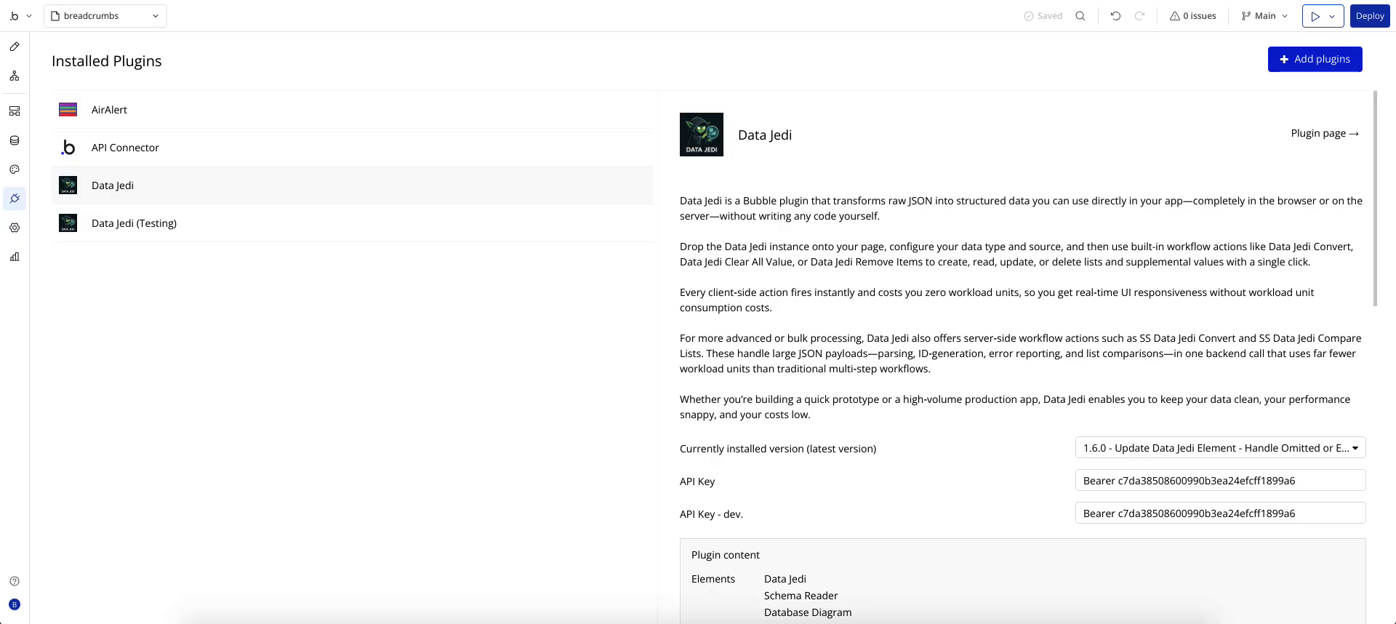
{"action": "left_click", "coordinate": [175, 147]}
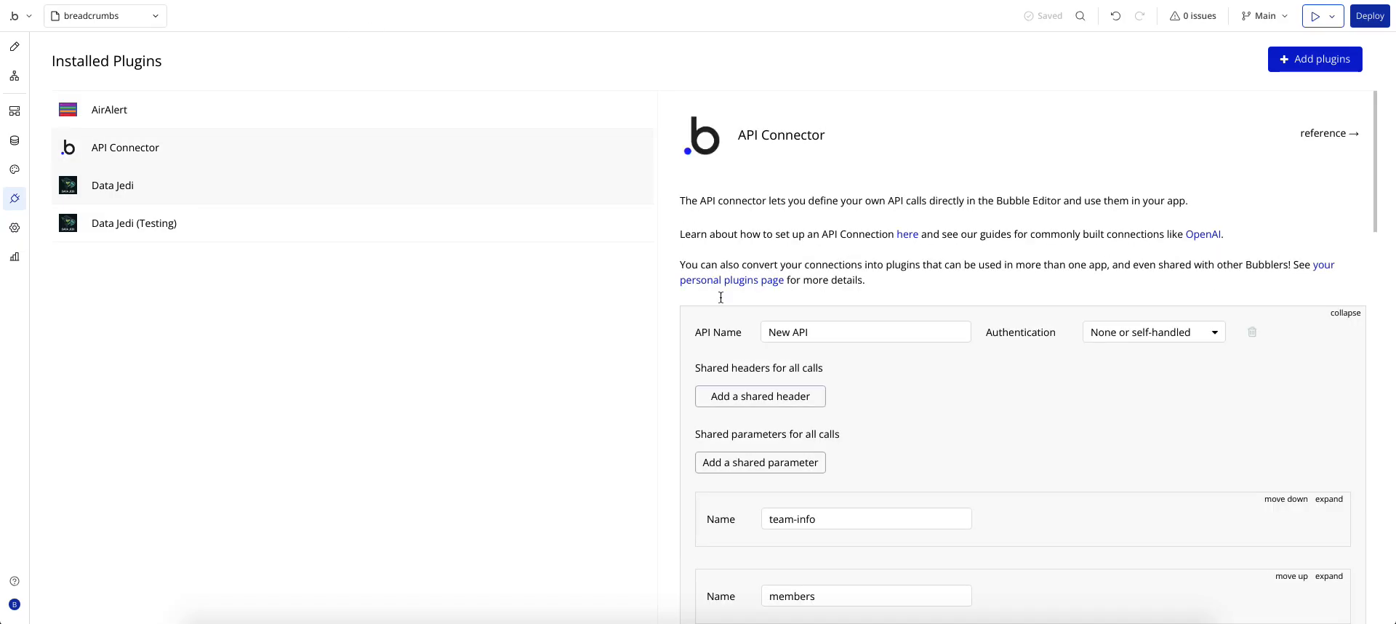
{"action": "scroll", "coordinate": [1081, 372], "scroll_direction": "down", "scroll_amount": 9}
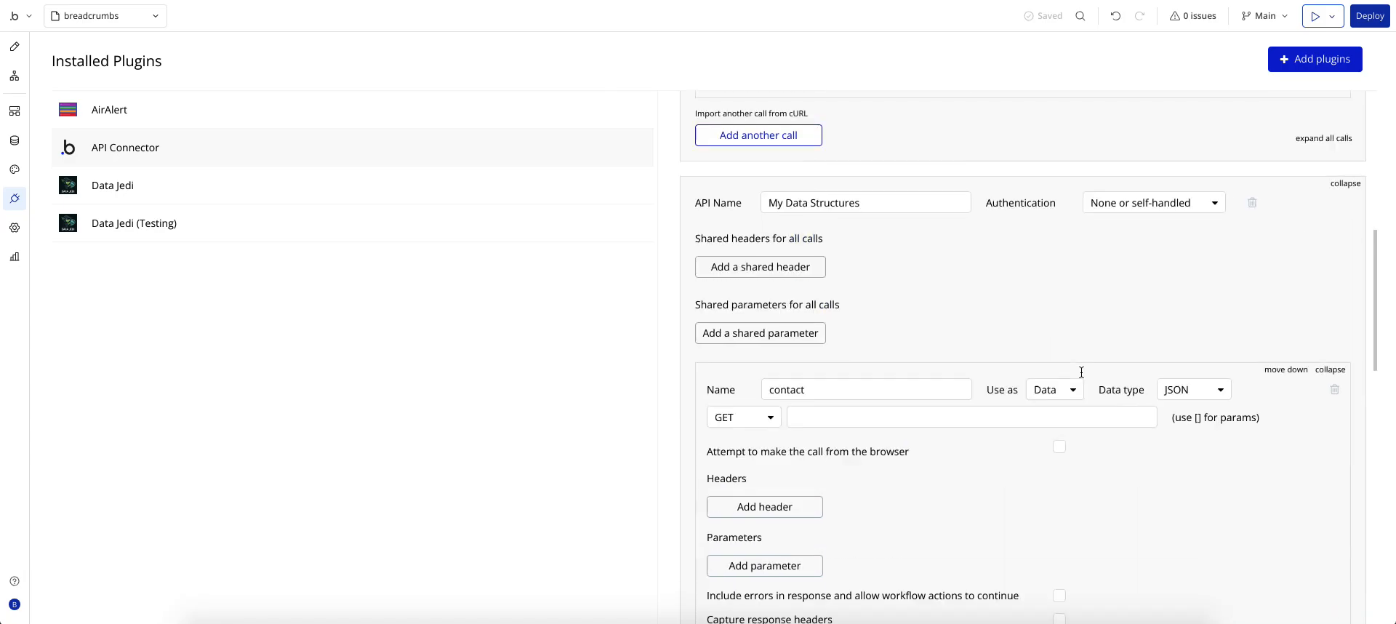
{"action": "scroll", "coordinate": [899, 251], "scroll_direction": "up", "scroll_amount": 3}
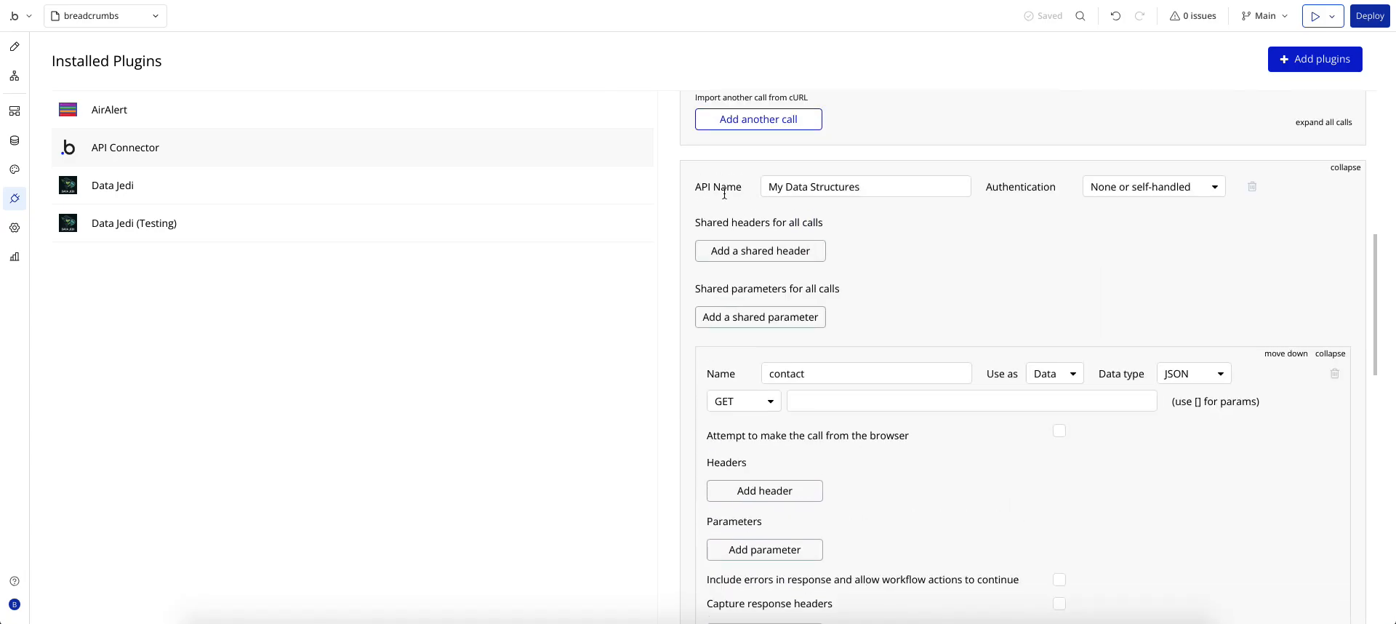
{"action": "scroll", "coordinate": [940, 284], "scroll_direction": "down", "scroll_amount": 5}
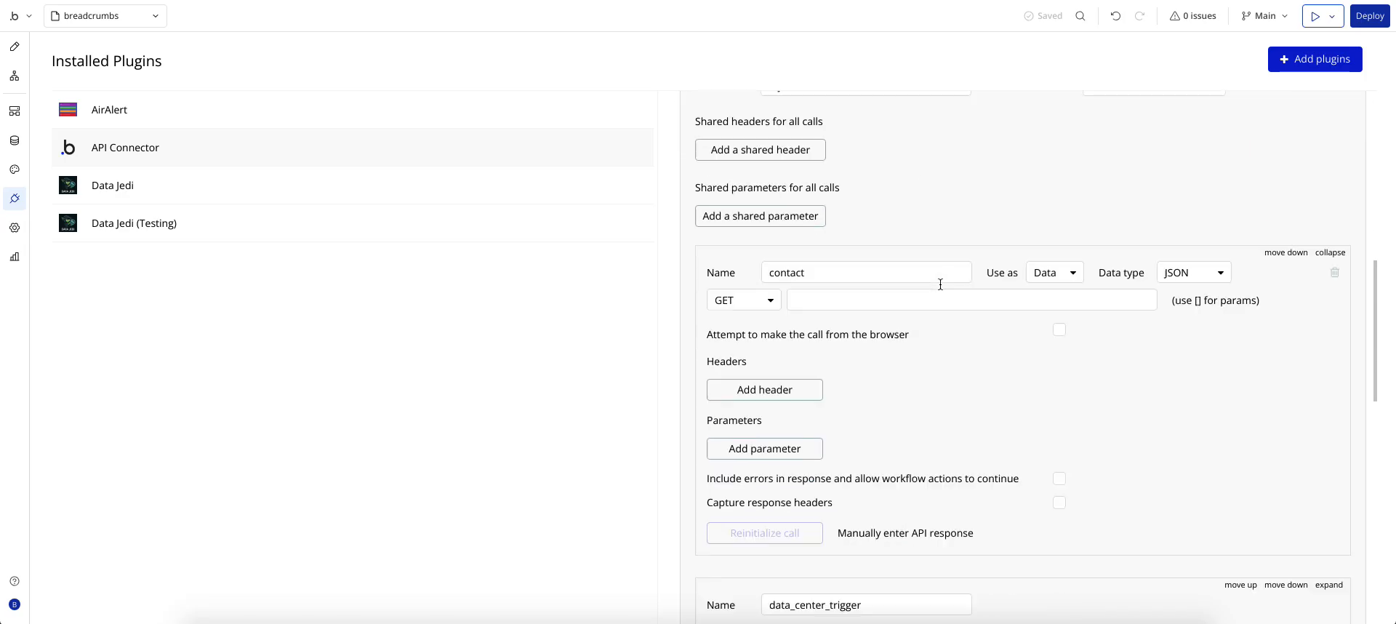
{"action": "scroll", "coordinate": [940, 284], "scroll_direction": "down", "scroll_amount": 15}
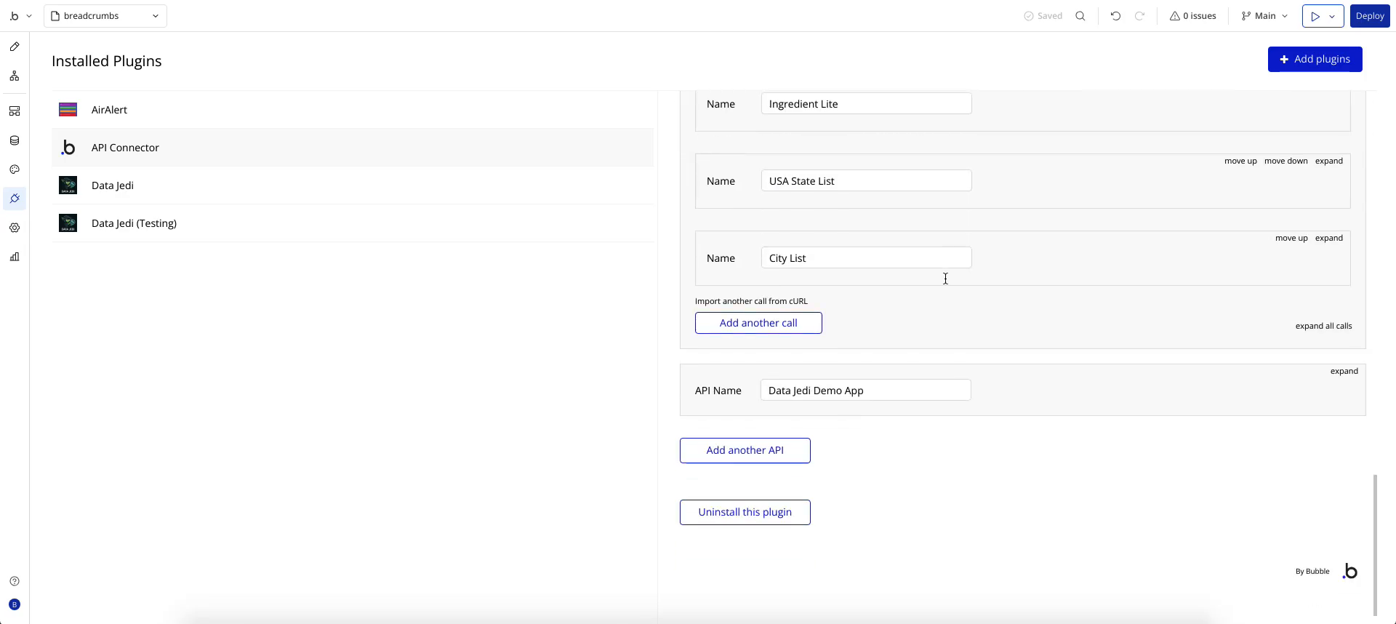
{"action": "left_click", "coordinate": [741, 329]}
{"action": "triple_click", "coordinate": [831, 337]}
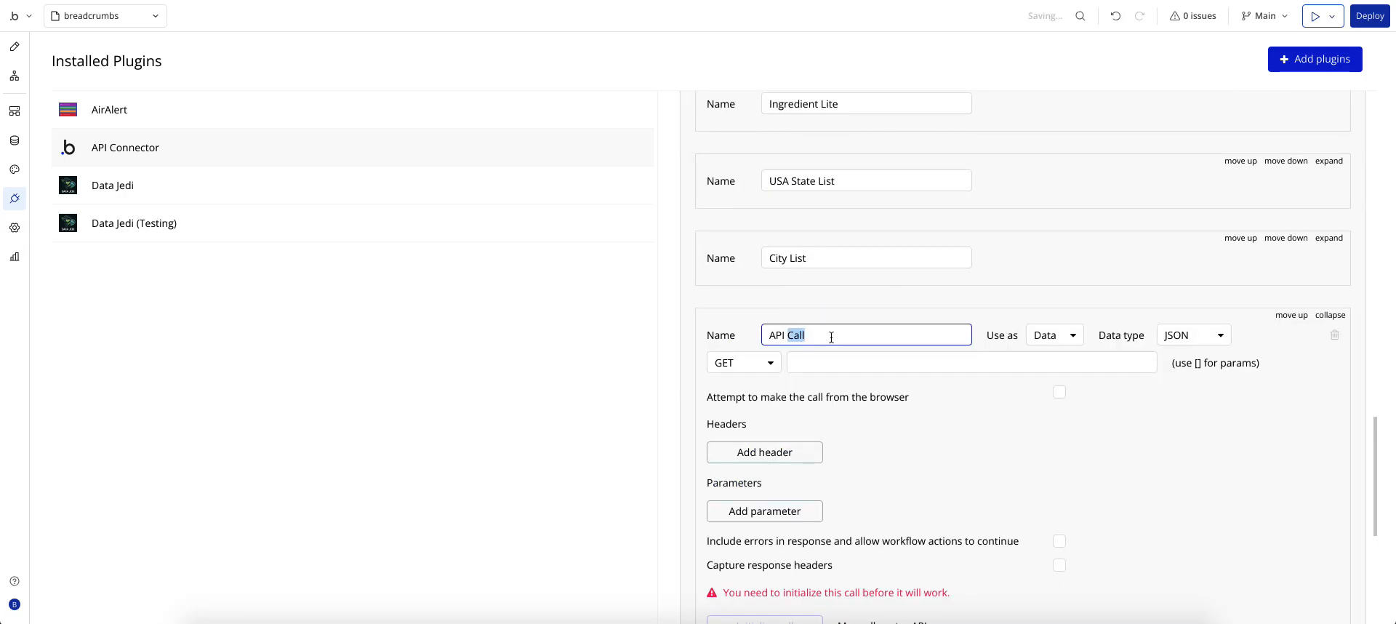
{"action": "type", "text": "Category"}
{"action": "left_click", "coordinate": [929, 408]}
{"action": "scroll", "coordinate": [929, 407], "scroll_direction": "down", "scroll_amount": 1}
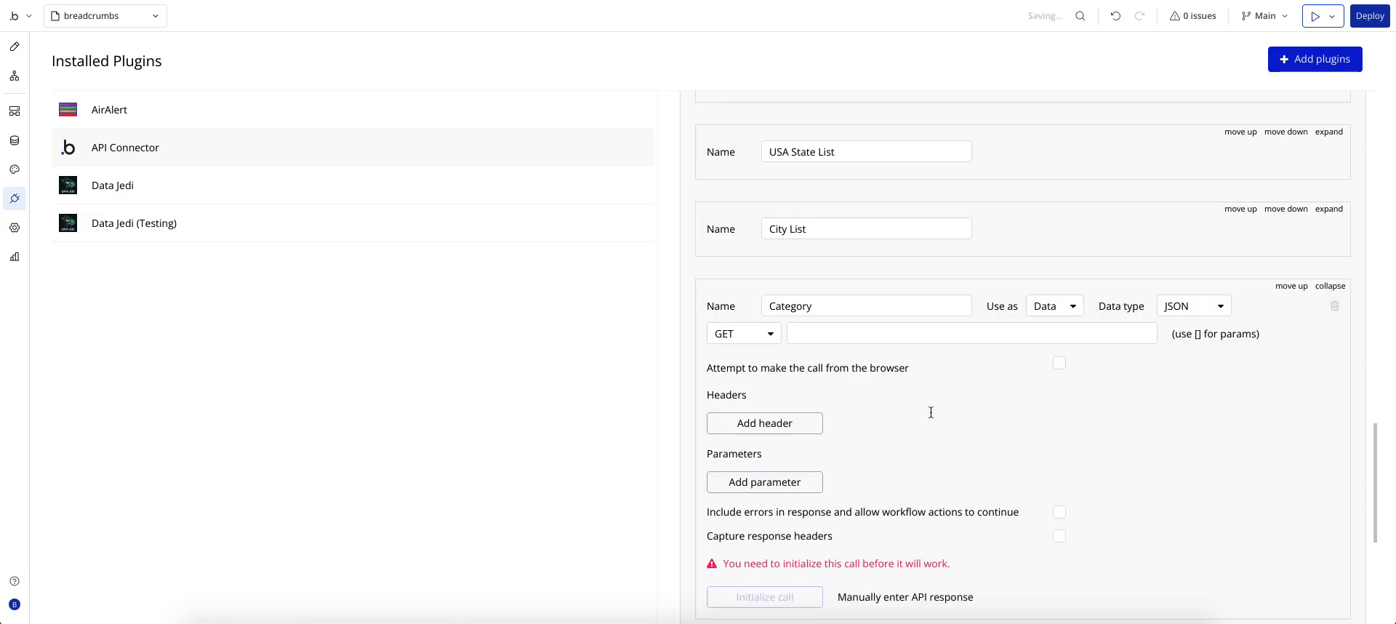
{"action": "left_click", "coordinate": [917, 559]}
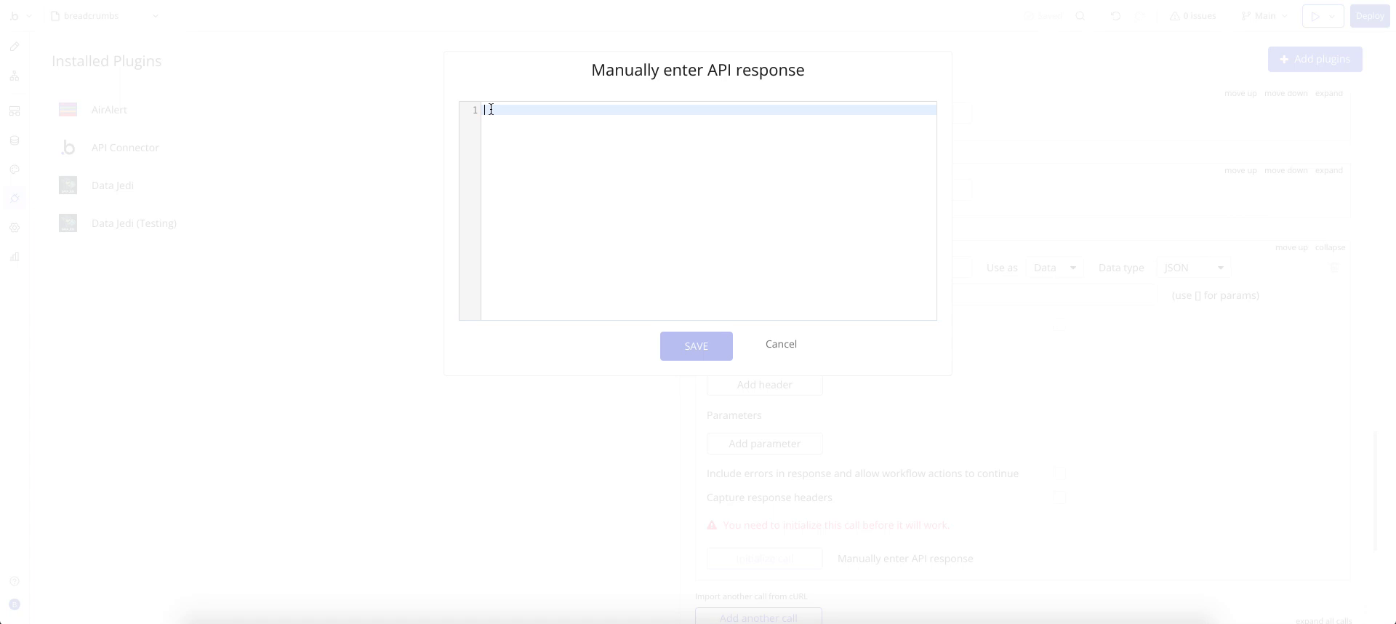
{"action": "key", "text": "ctrl+v"}
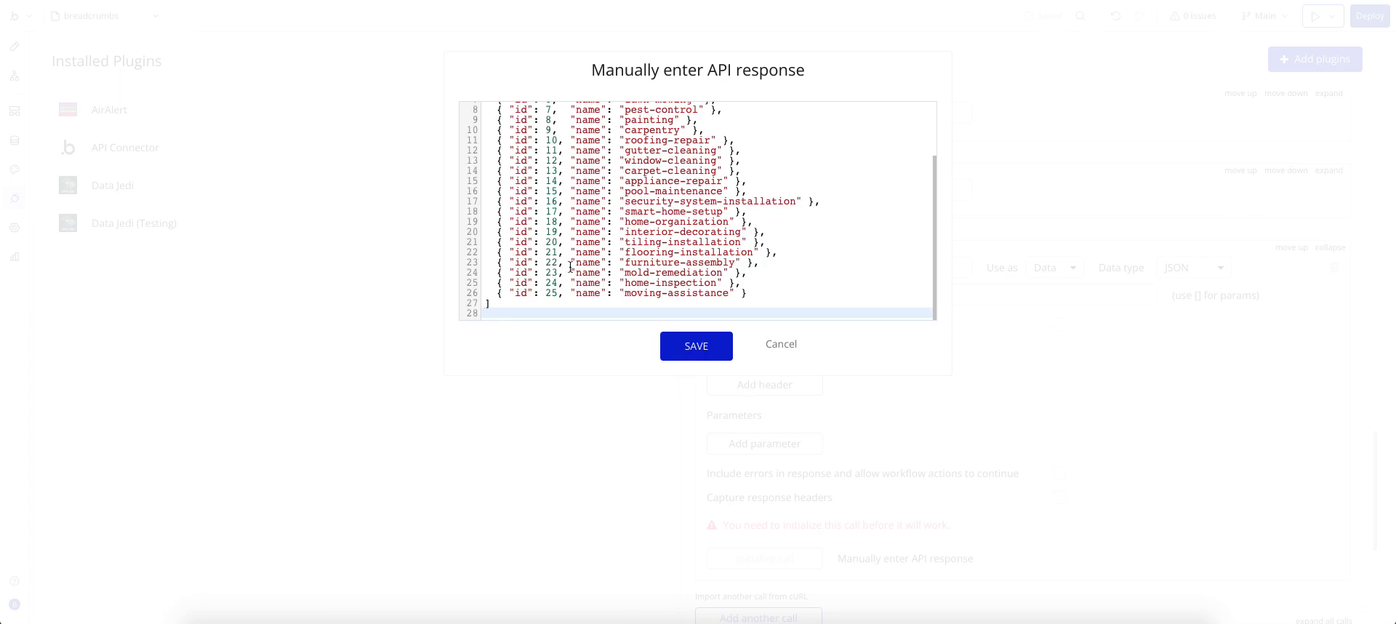
{"action": "scroll", "coordinate": [571, 267], "scroll_direction": "up", "scroll_amount": 2}
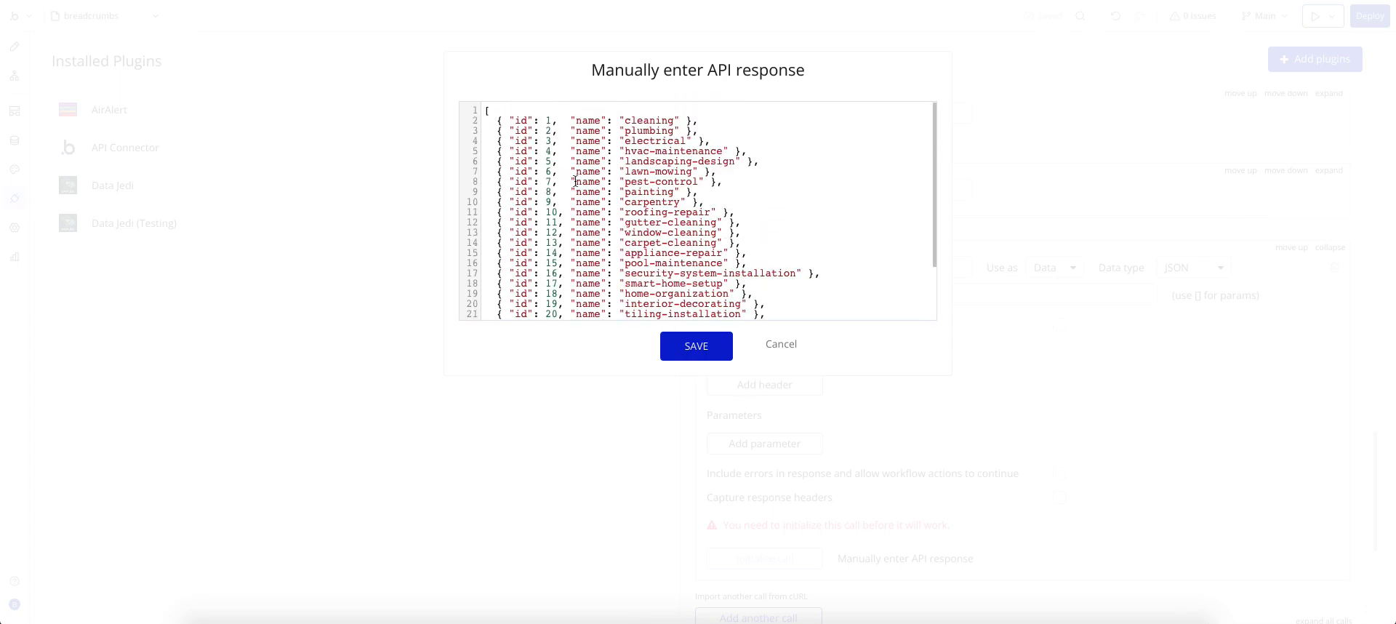
{"action": "left_click", "coordinate": [688, 347]}
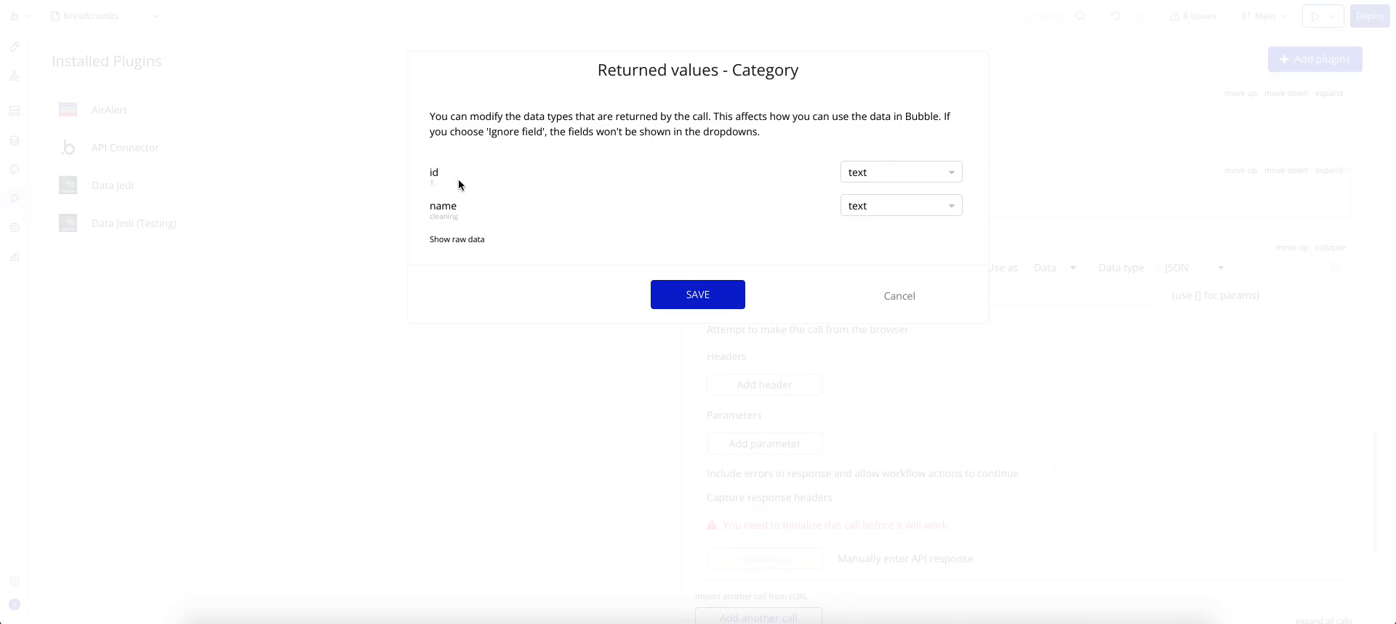
{"action": "left_click", "coordinate": [896, 295]}
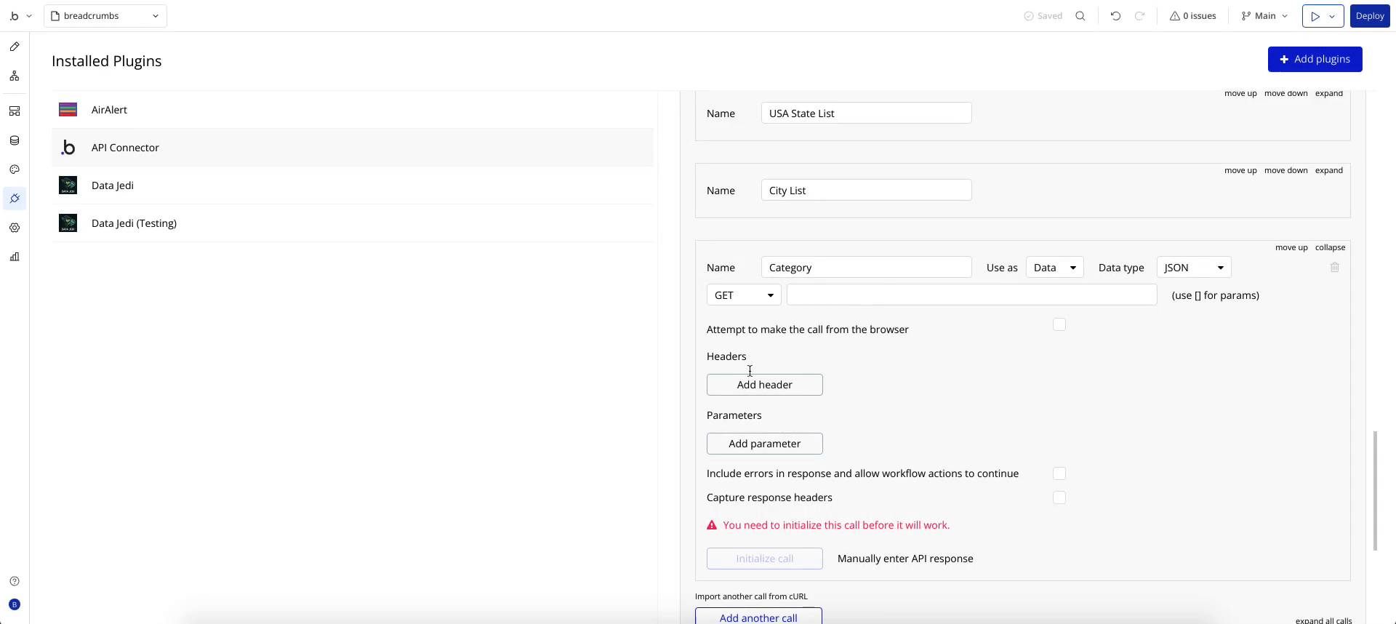
Manually enter the copied categories JSON as the API response of the Category call and save it.
{"action": "left_click", "coordinate": [902, 558]}
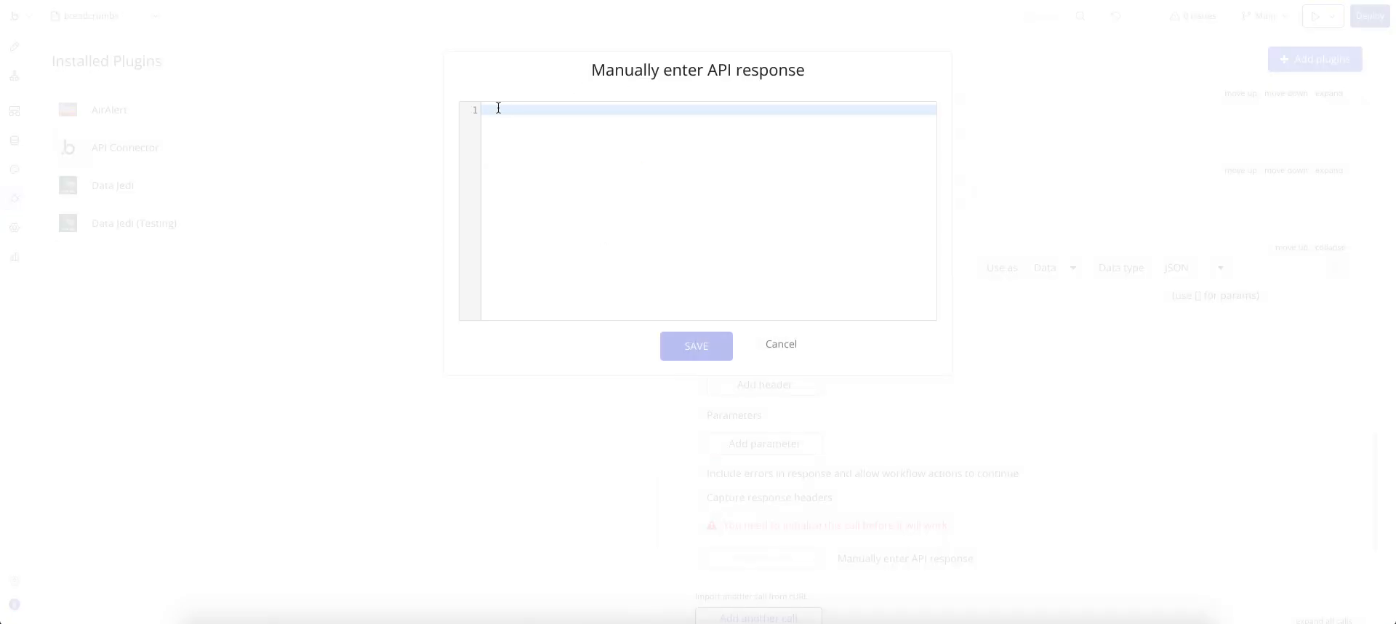
{"action": "key", "text": "ctrl+v"}
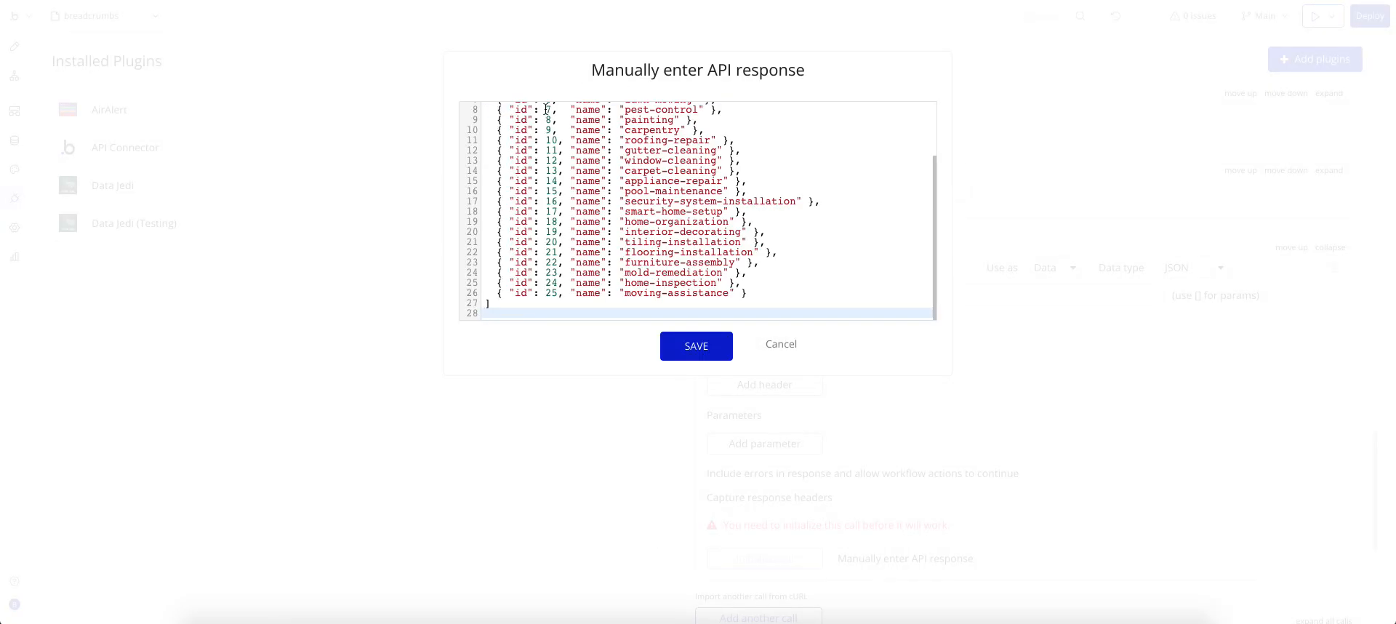
{"action": "scroll", "coordinate": [551, 138], "scroll_direction": "up", "scroll_amount": 2}
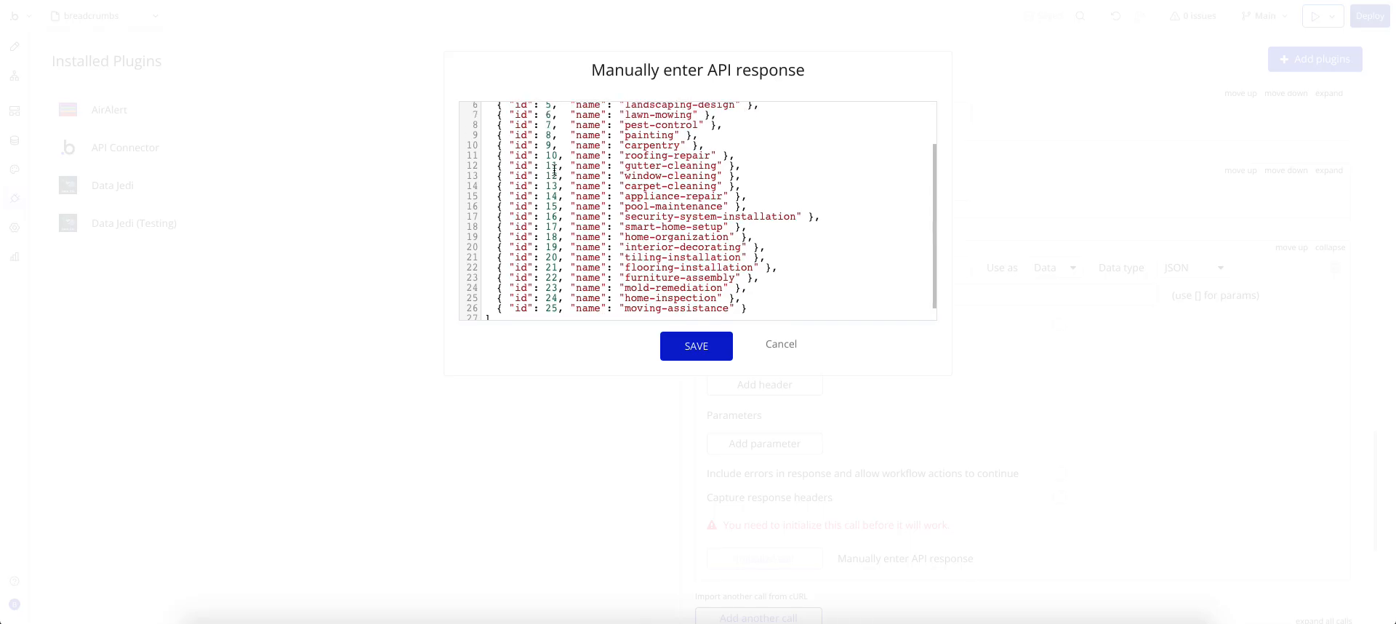
{"action": "scroll", "coordinate": [551, 169], "scroll_direction": "up", "scroll_amount": 2}
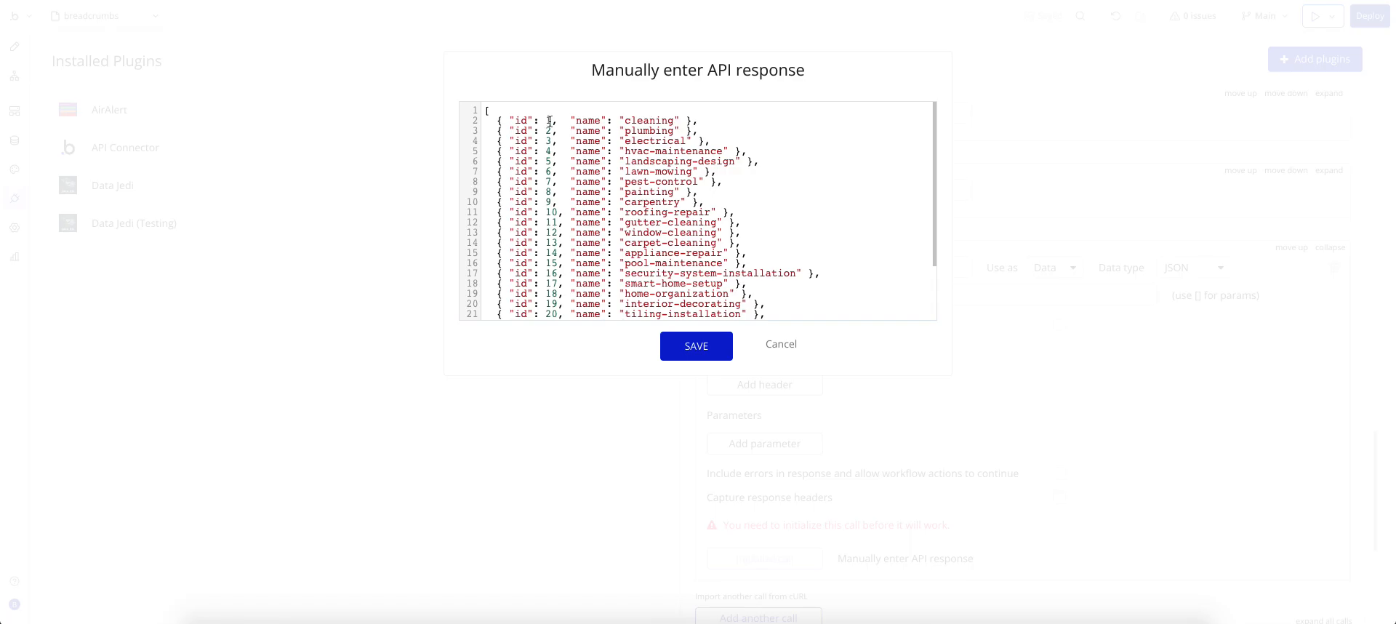
{"action": "left_click", "coordinate": [696, 352]}
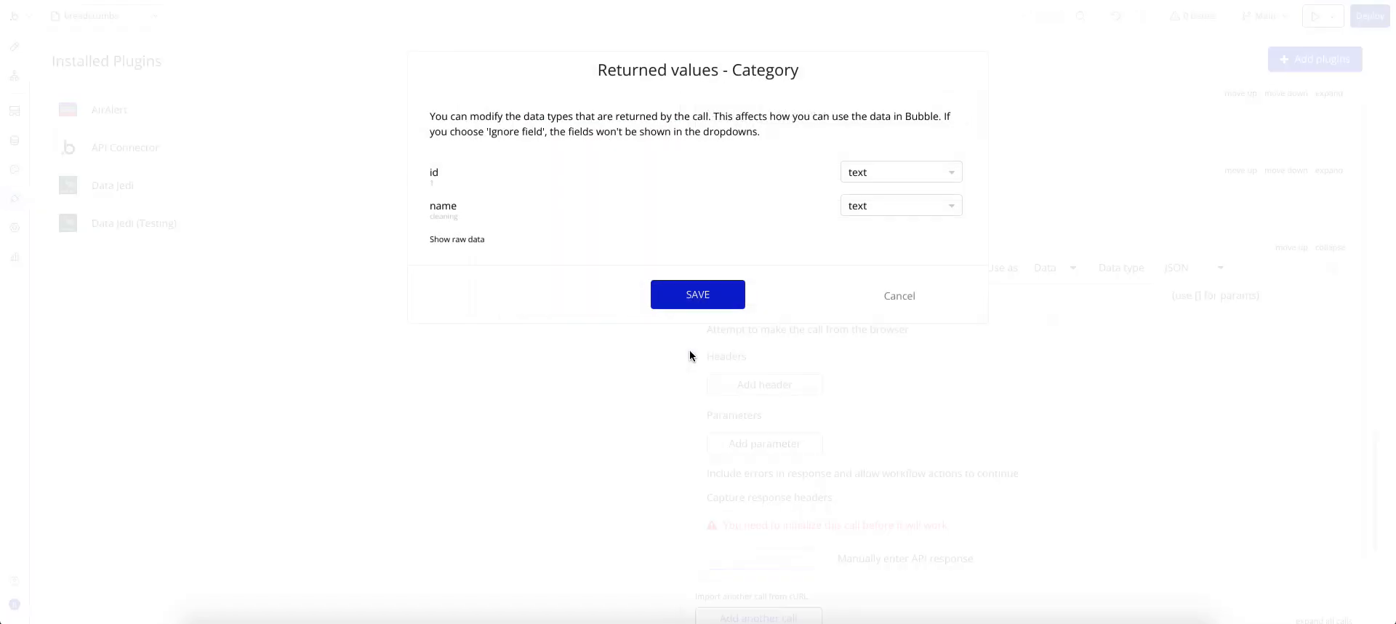
Set the Category call's returned id field to the number type and save the returned values.
{"action": "left_click", "coordinate": [850, 180]}
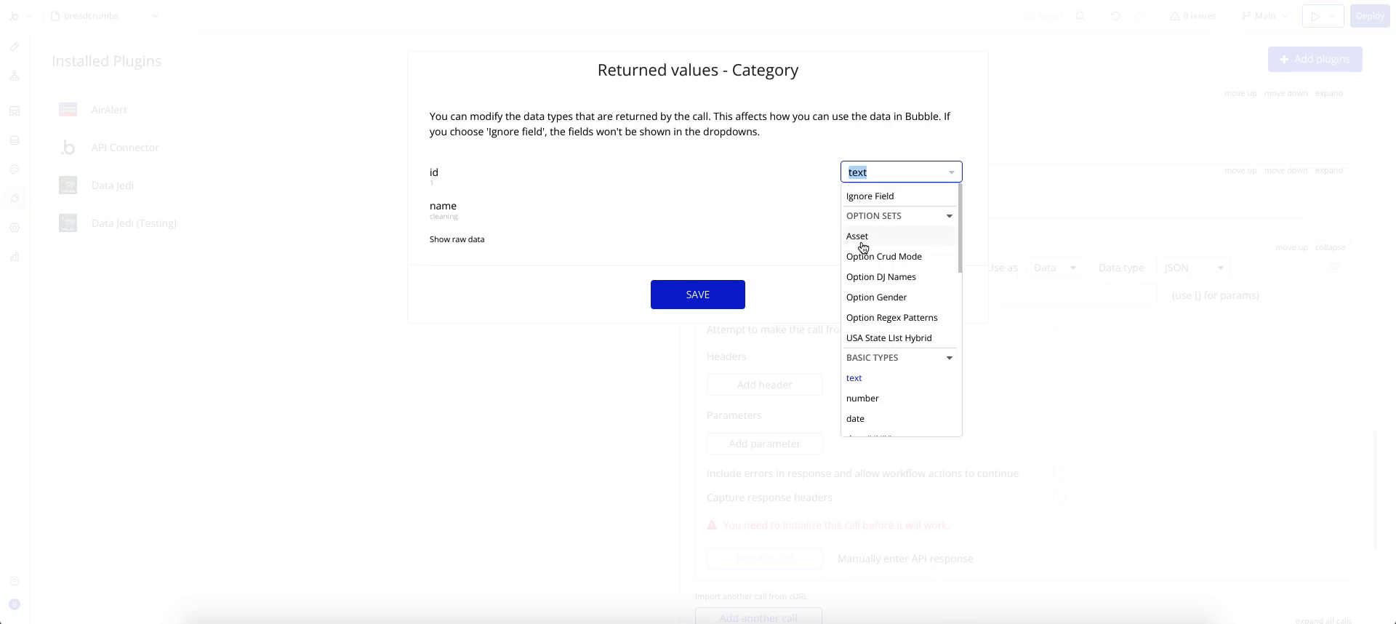
{"action": "left_click", "coordinate": [865, 397]}
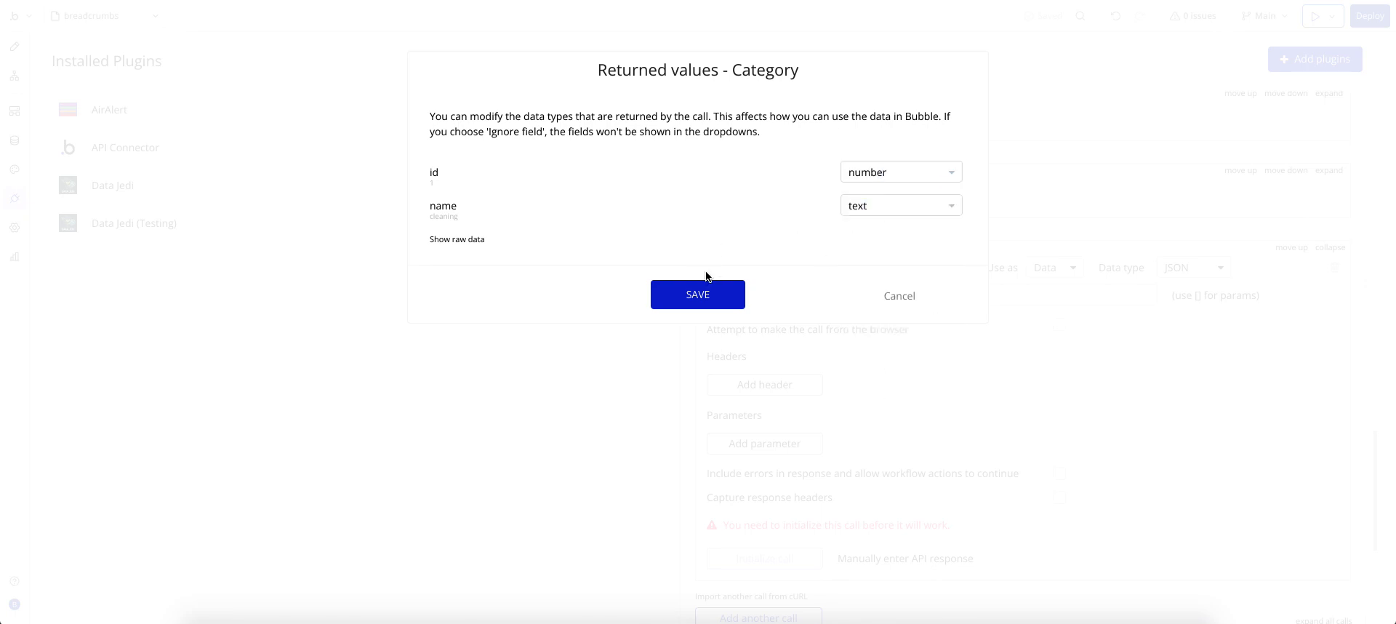
{"action": "left_click", "coordinate": [683, 299]}
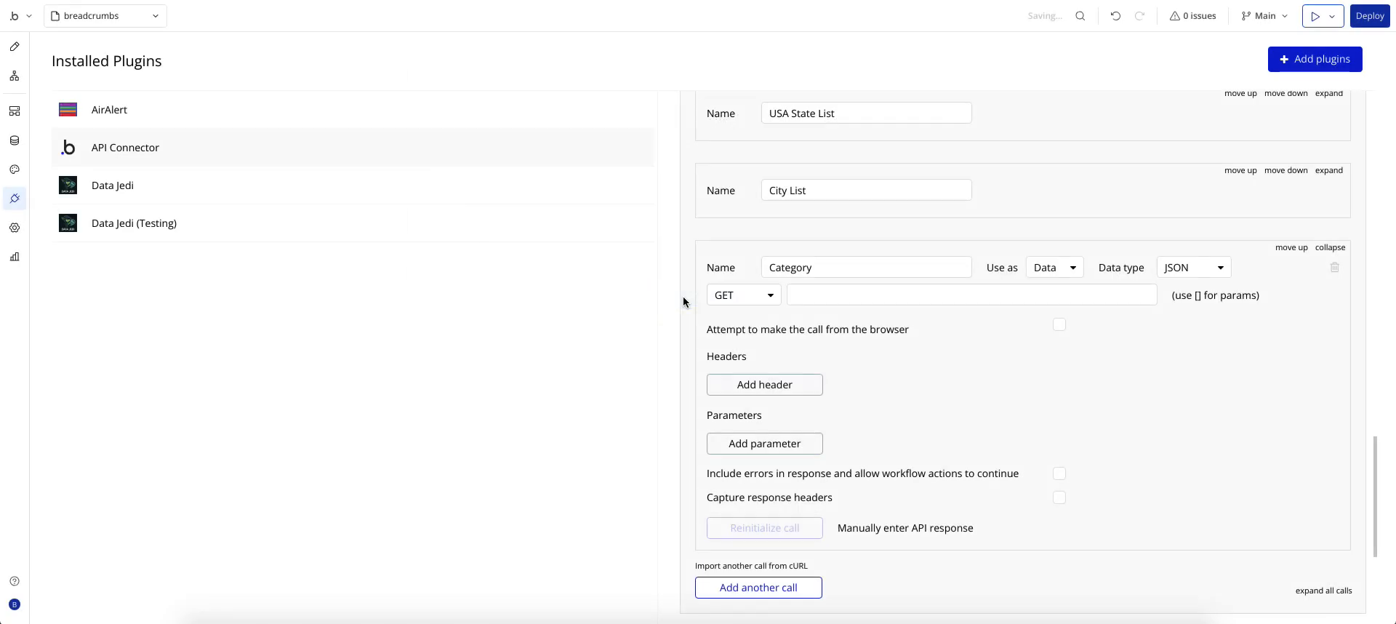
Add another call named Sub Category to the same API, after the Category call.
{"action": "scroll", "coordinate": [866, 356], "scroll_direction": "down", "scroll_amount": 1}
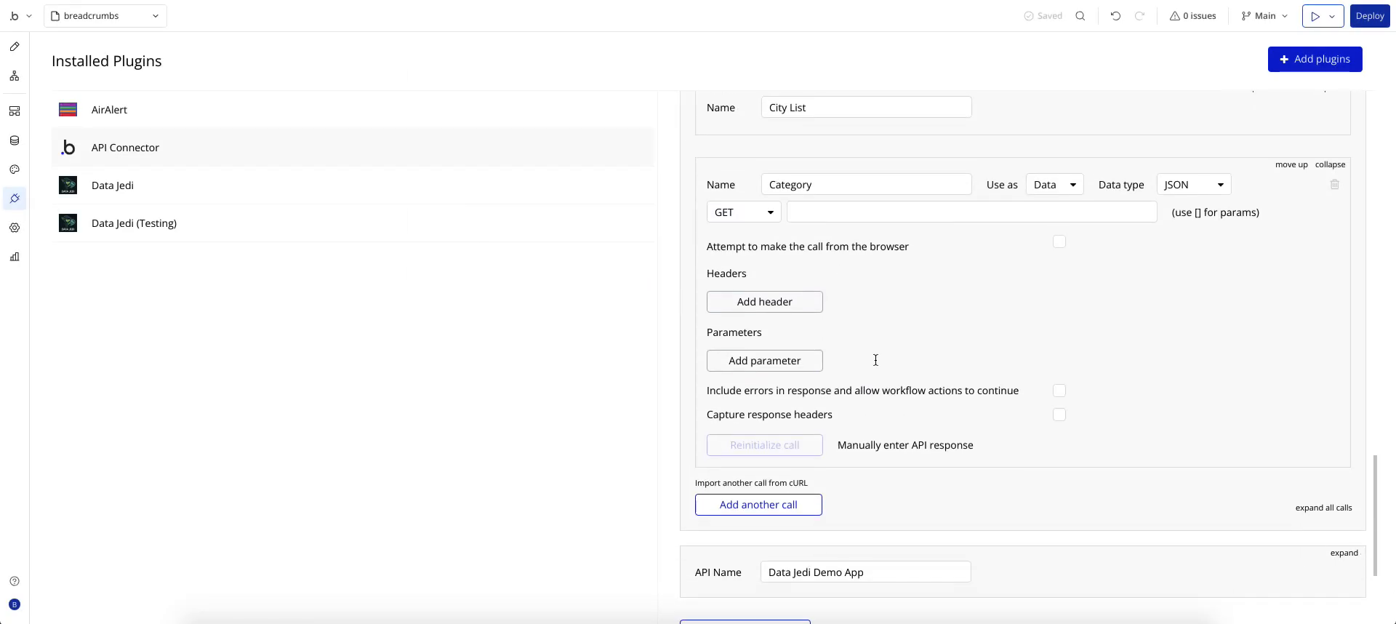
{"action": "scroll", "coordinate": [873, 345], "scroll_direction": "down", "scroll_amount": 1}
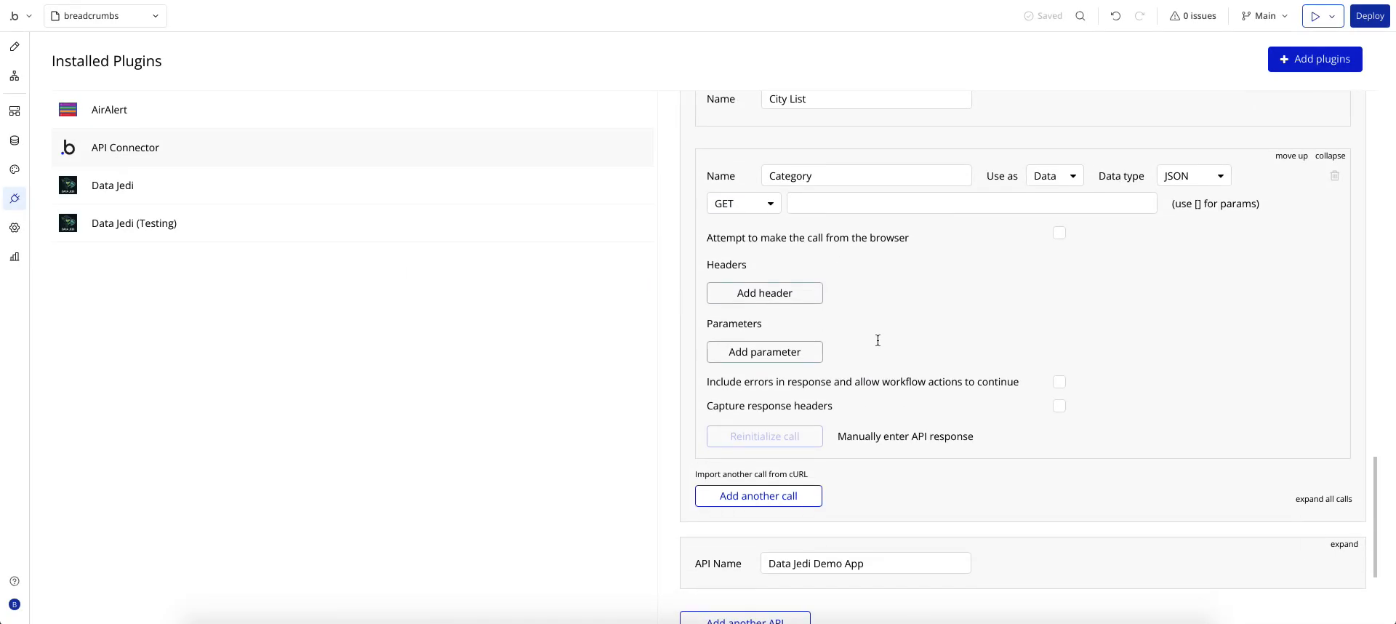
{"action": "left_click", "coordinate": [773, 501]}
{"action": "triple_click", "coordinate": [790, 507]}
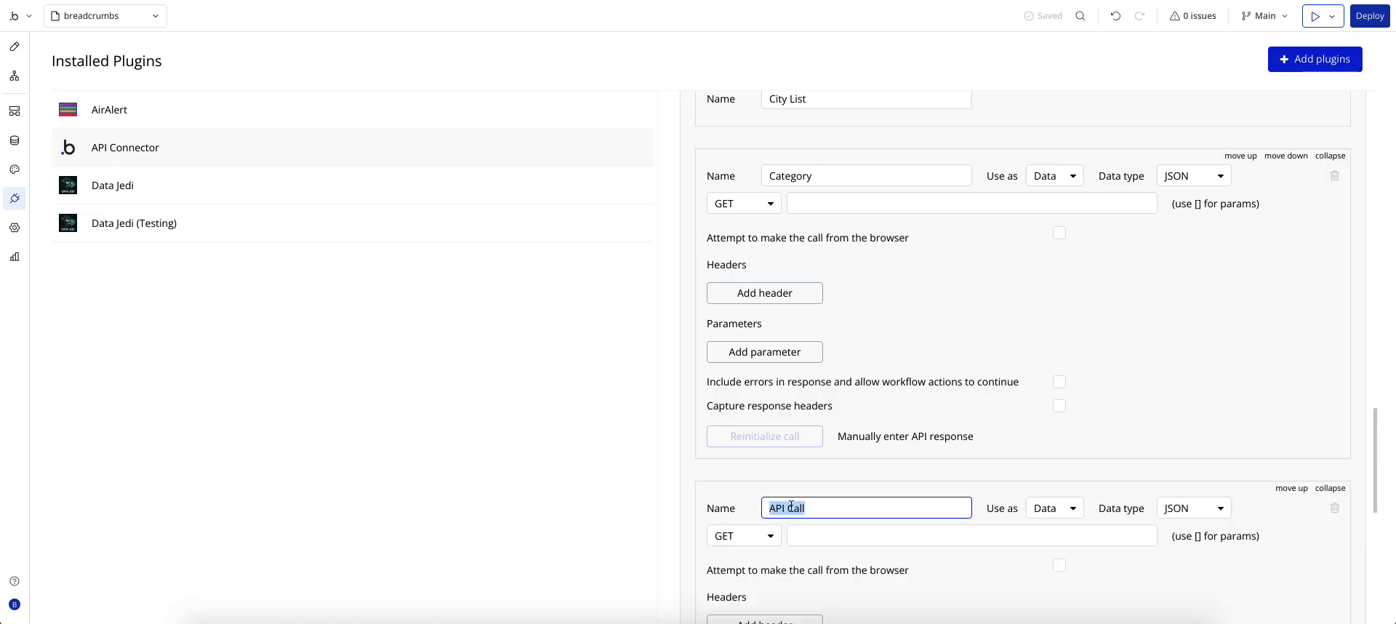
{"action": "type", "text": "Sub Category"}
{"action": "left_click", "coordinate": [949, 581]}
{"action": "scroll", "coordinate": [949, 581], "scroll_direction": "down", "scroll_amount": 3}
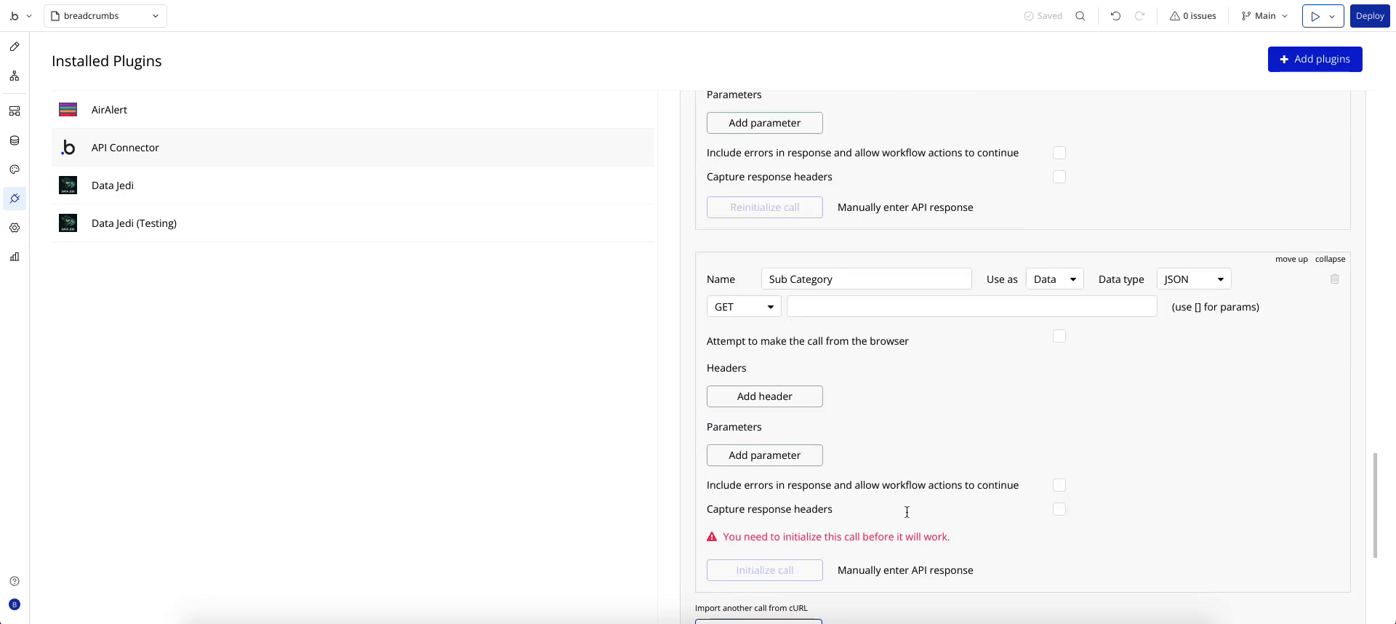
Switch to ChatGPT and copy the sub categories JSON containing id, name and category_id.
{"action": "left_click", "coordinate": [752, 1]}
{"action": "scroll", "coordinate": [601, 354], "scroll_direction": "down", "scroll_amount": 5}
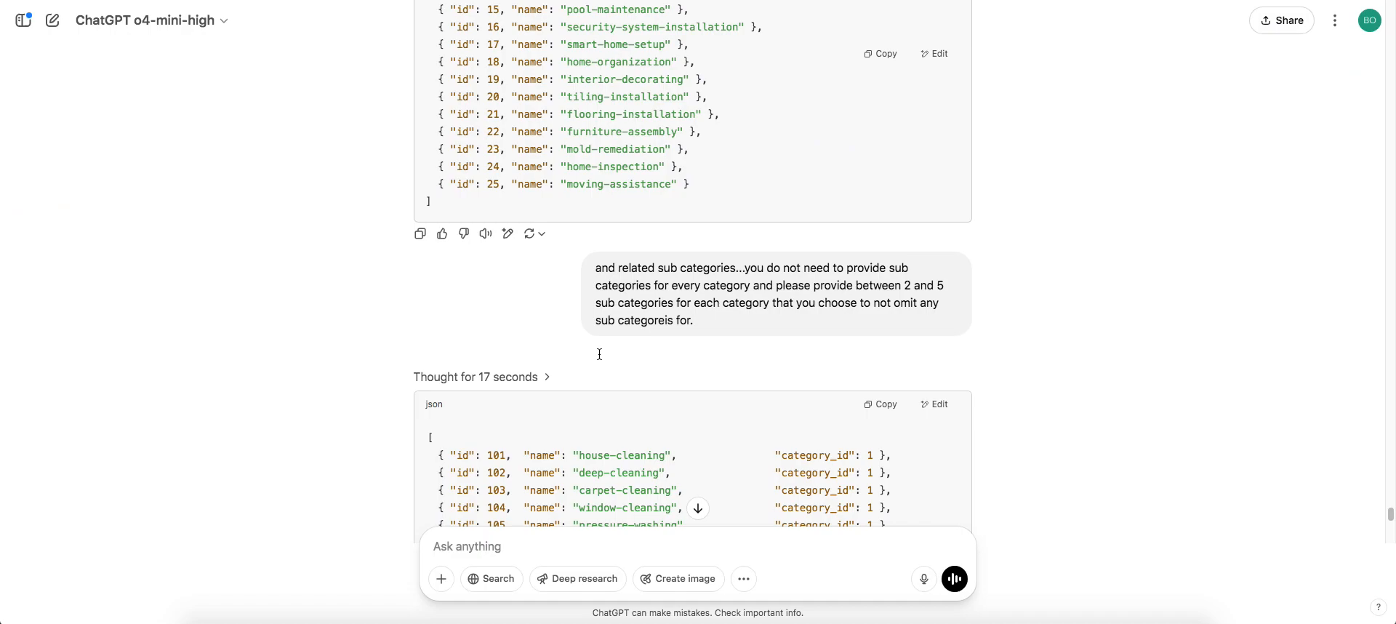
{"action": "scroll", "coordinate": [600, 354], "scroll_direction": "down", "scroll_amount": 3}
{"action": "left_click", "coordinate": [876, 225]}
Return to Bubble and manually enter the copied sub categories JSON as the Sub Category call's API response.
{"action": "key", "text": "super+Tab"}
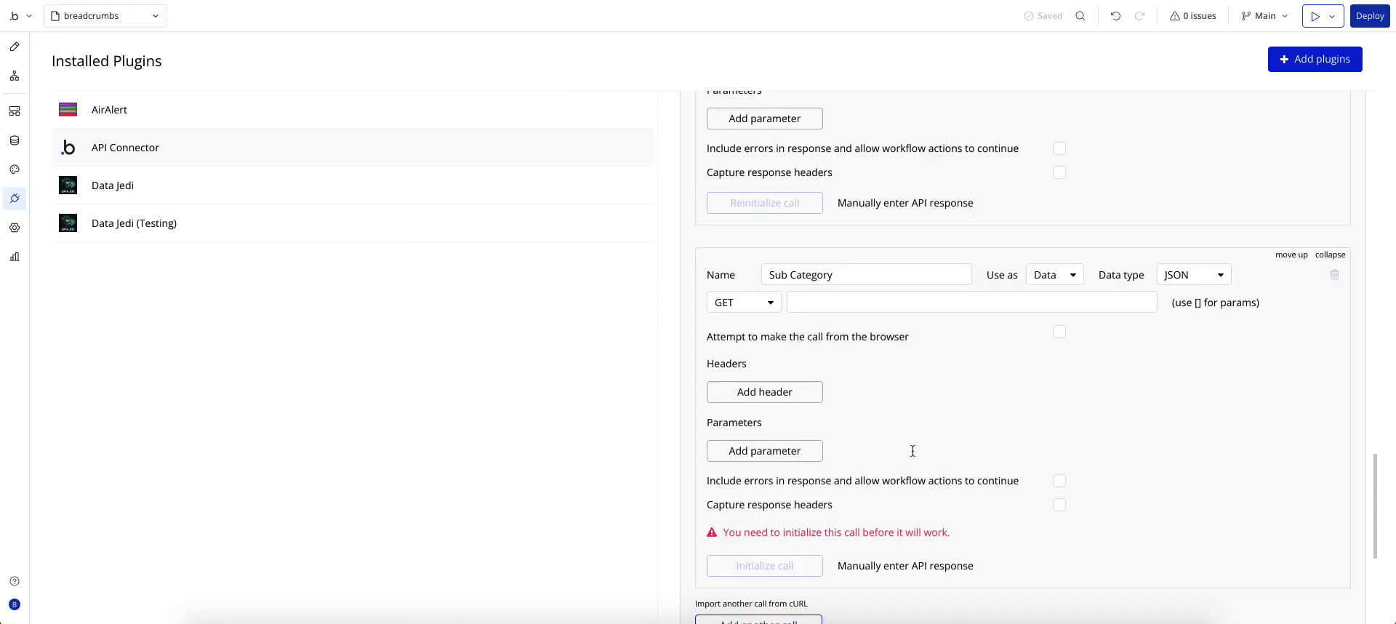
{"action": "scroll", "coordinate": [890, 534], "scroll_direction": "down", "scroll_amount": 2}
{"action": "left_click", "coordinate": [888, 511]}
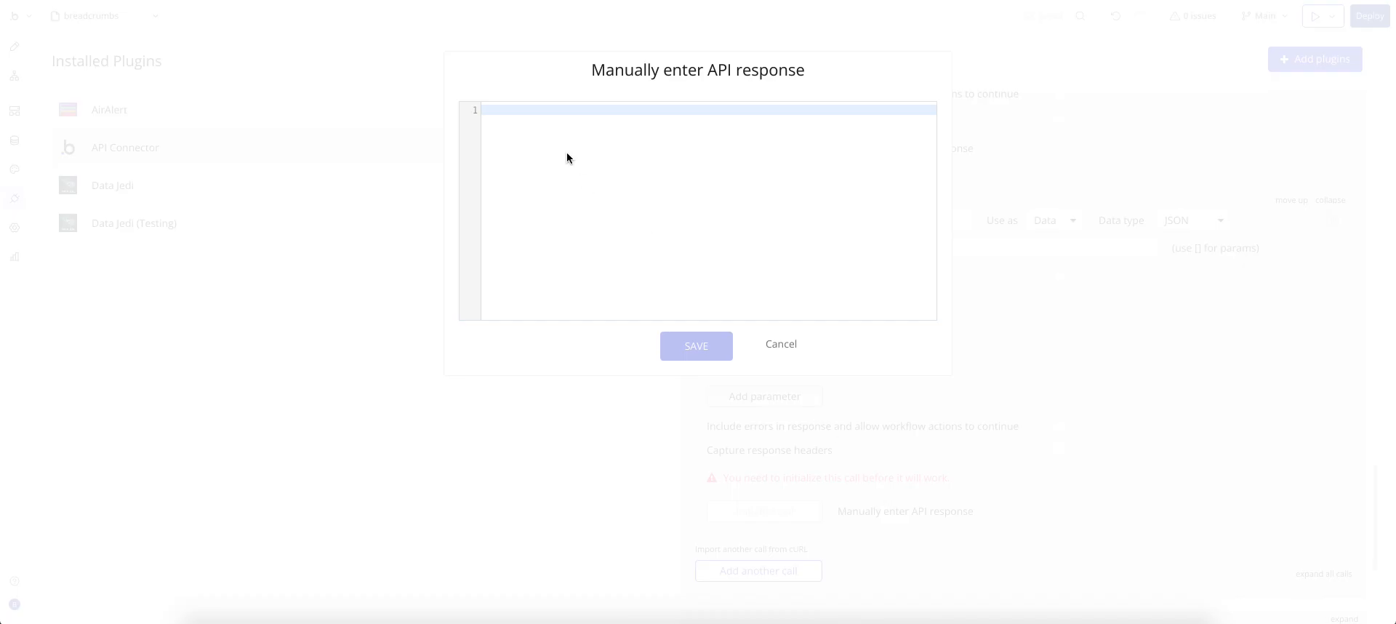
{"action": "key", "text": "ctrl+v"}
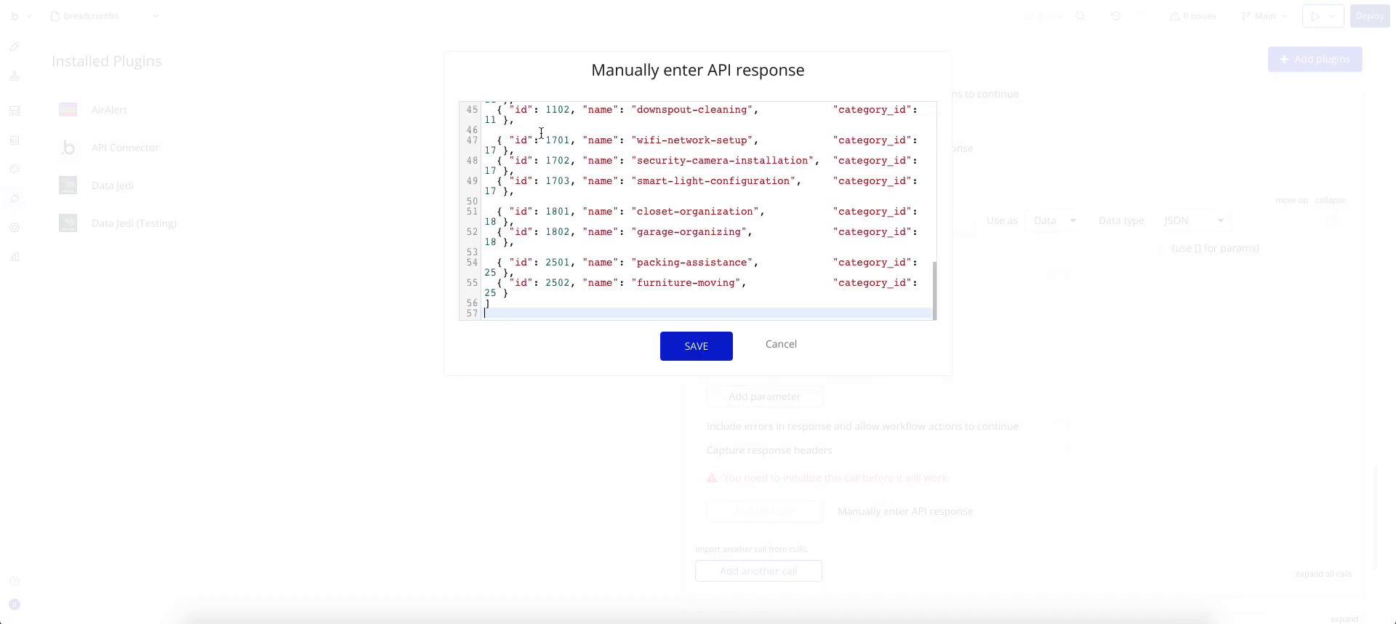
{"action": "left_click", "coordinate": [688, 351]}
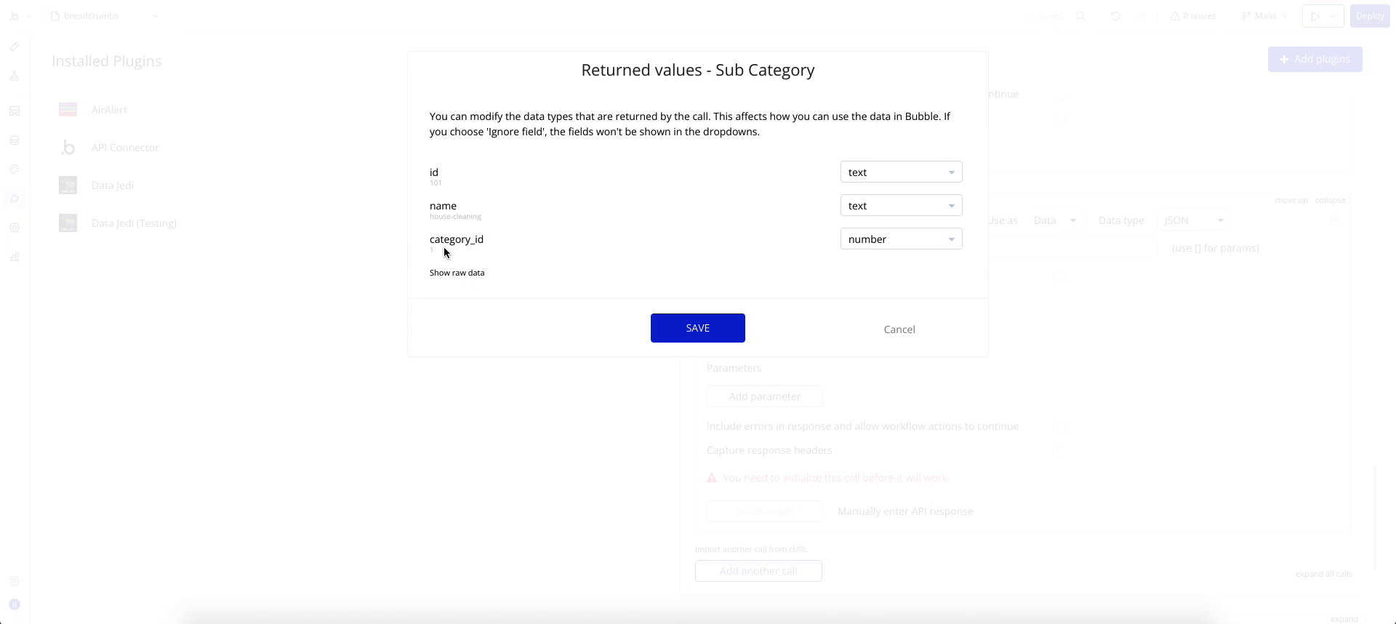
Set the Sub Category call's returned id field to number and save the returned values.
{"action": "left_click", "coordinate": [844, 177]}
{"action": "left_click", "coordinate": [863, 398]}
{"action": "left_click", "coordinate": [684, 331]}
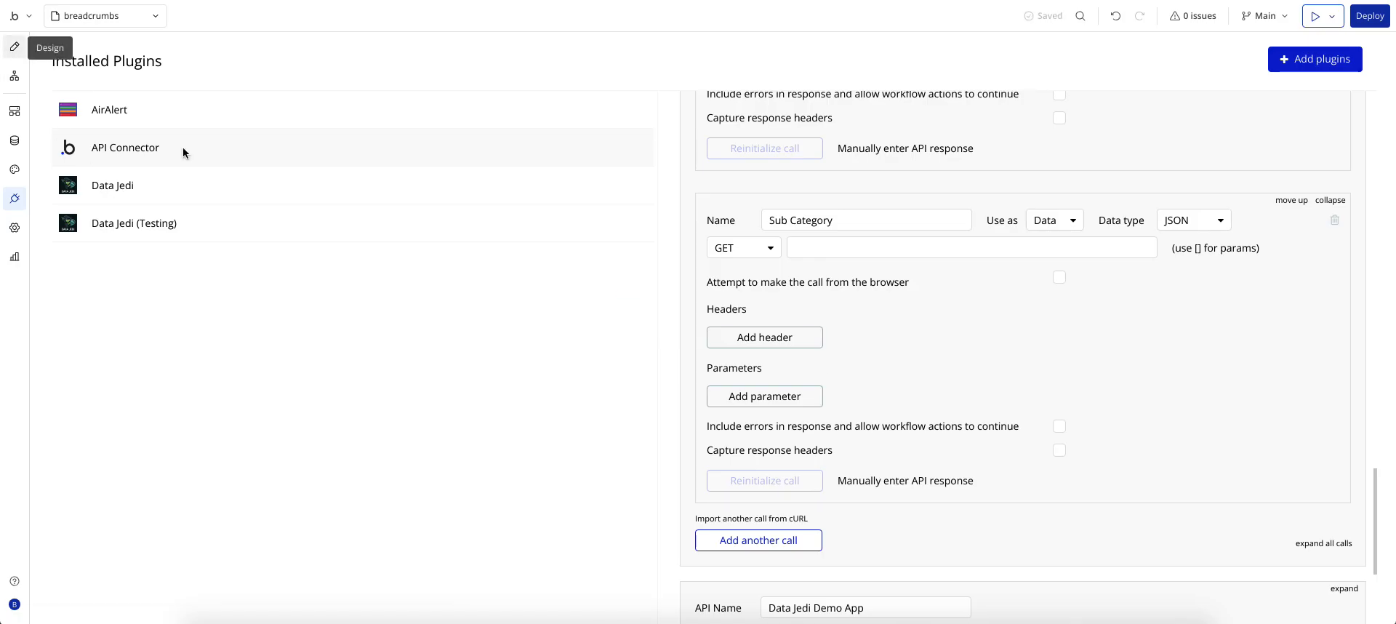
Return to the breadcrumbs page design and draw a repeating group about 280 by 446 px below the Save to User button.
{"action": "left_click", "coordinate": [12, 49]}
{"action": "type", "text": "re"}
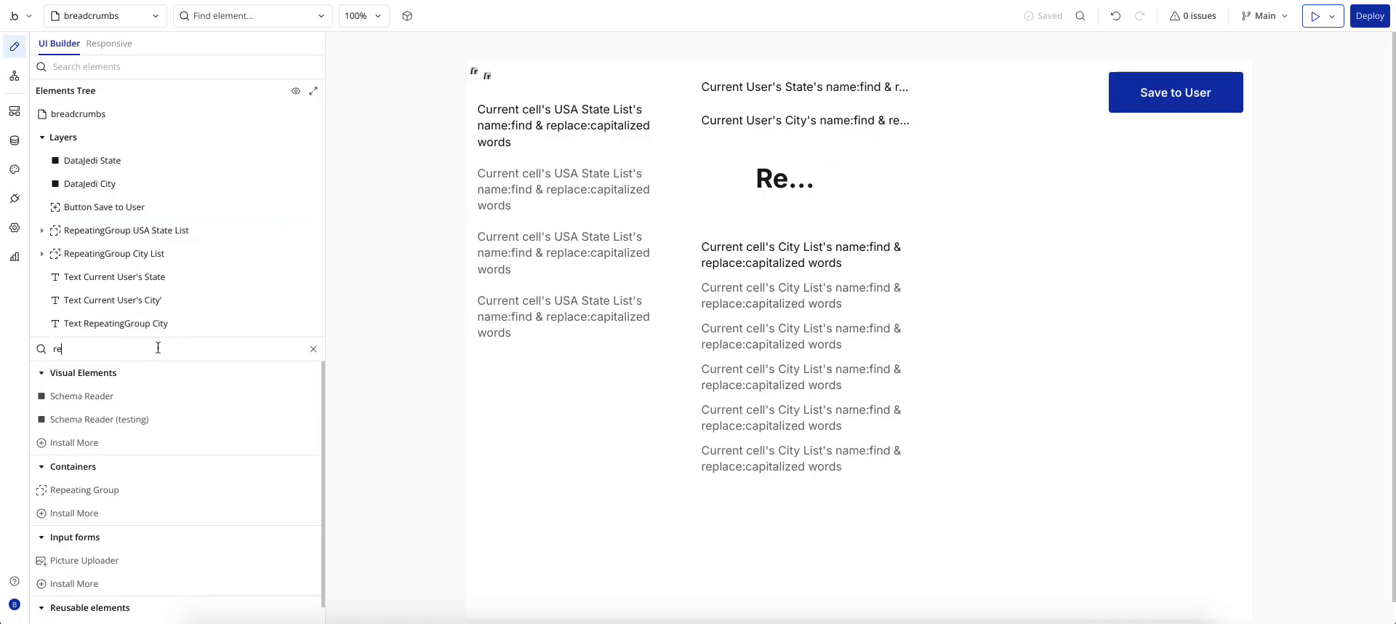
{"action": "left_click", "coordinate": [84, 489]}
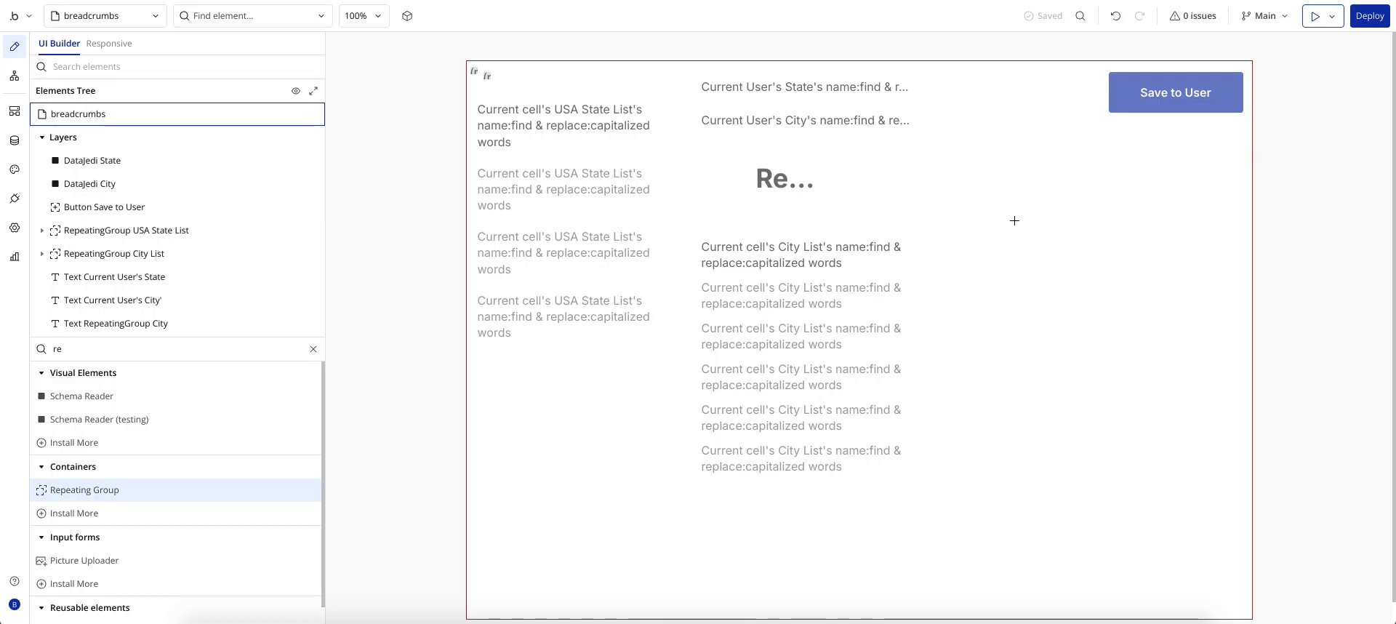
{"action": "left_click_drag", "start_coordinate": [1006, 207], "coordinate": [1207, 529]}
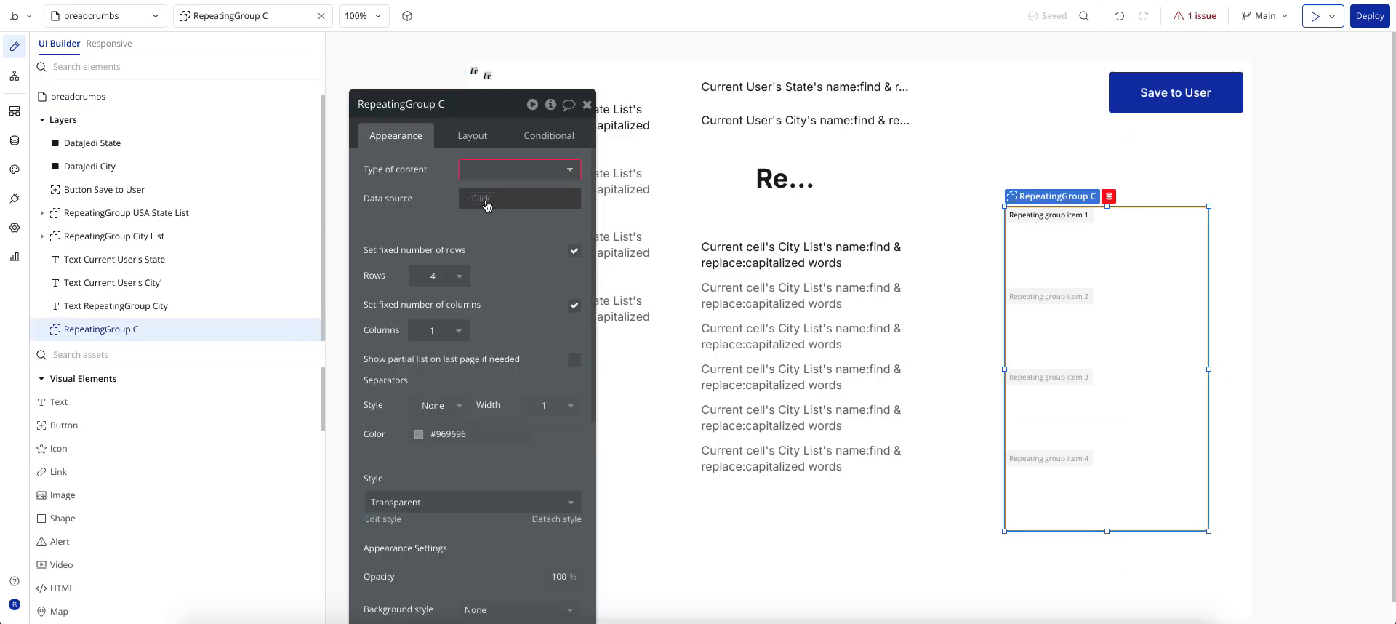
Set the new repeating group's type of content to the Sub Category plugin type.
{"action": "left_click", "coordinate": [496, 175]}
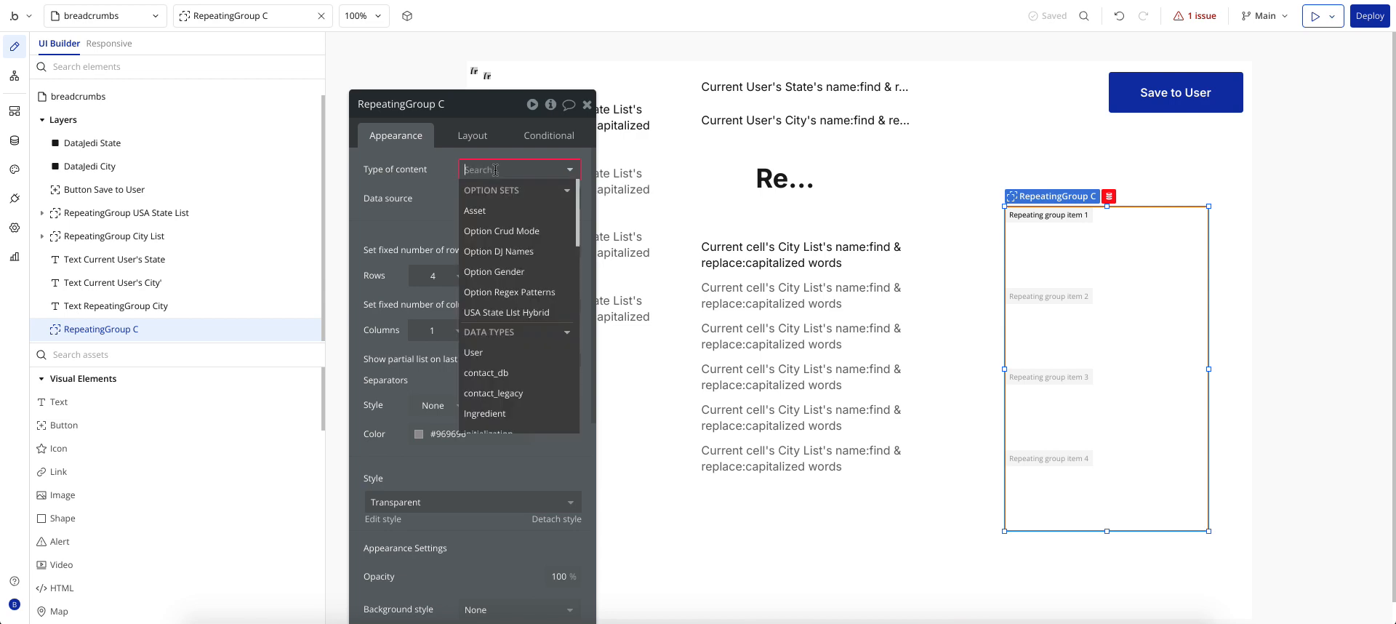
{"action": "type", "text": "c"}
{"action": "key", "text": "BackSpace"}
{"action": "type", "text": "sub"}
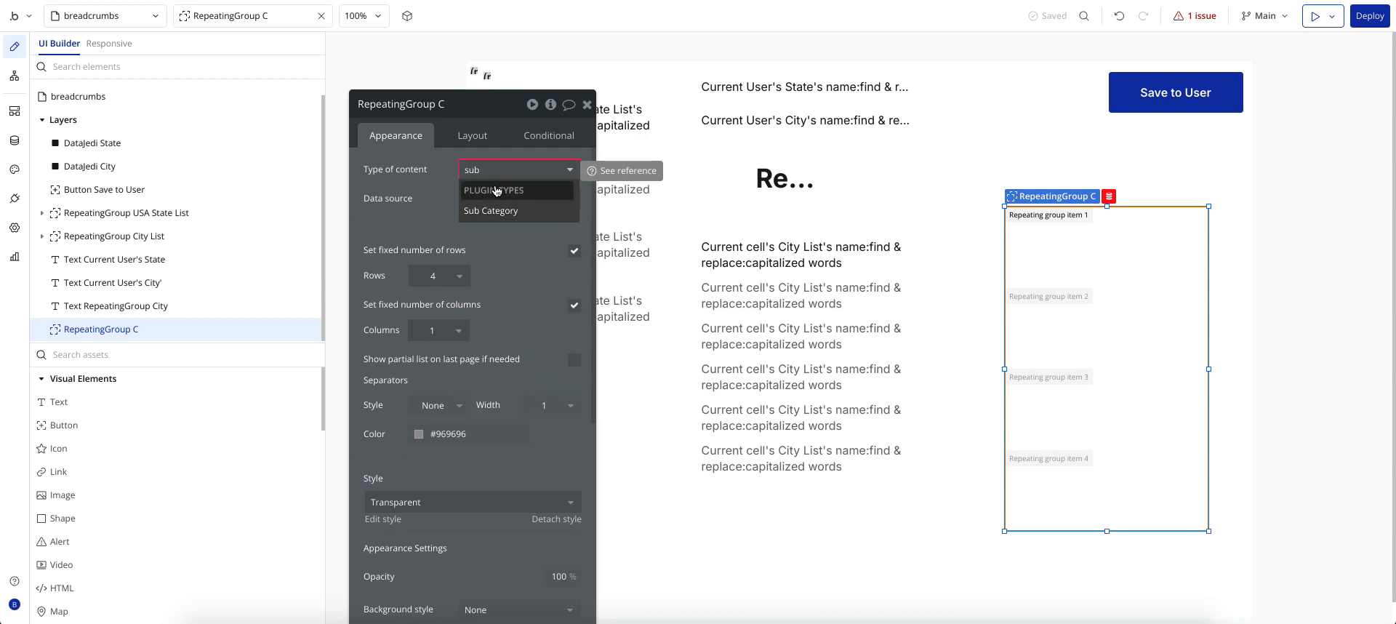
{"action": "left_click", "coordinate": [488, 211]}
{"action": "left_click_drag", "start_coordinate": [425, 211], "coordinate": [422, 244]}
Place a Data Jedi element near the upper edge of the page, beside the two existing Data Jedi elements.
{"action": "type", "text": "da"}
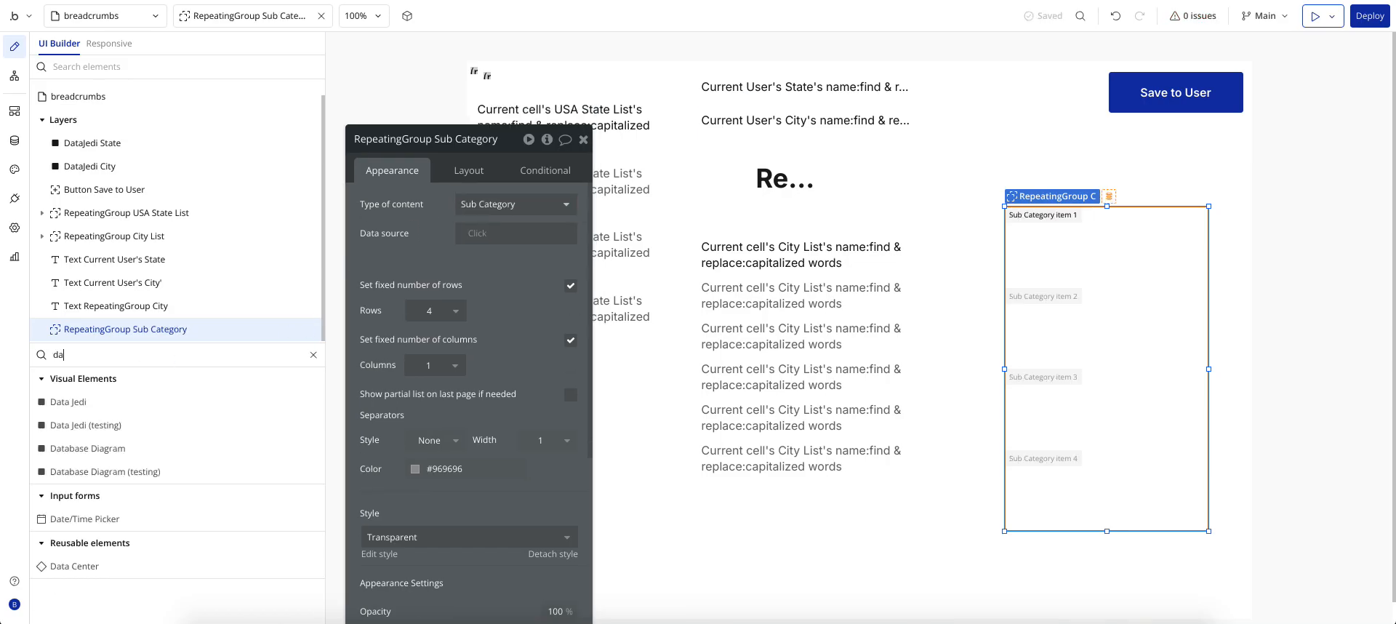
{"action": "left_click", "coordinate": [68, 401]}
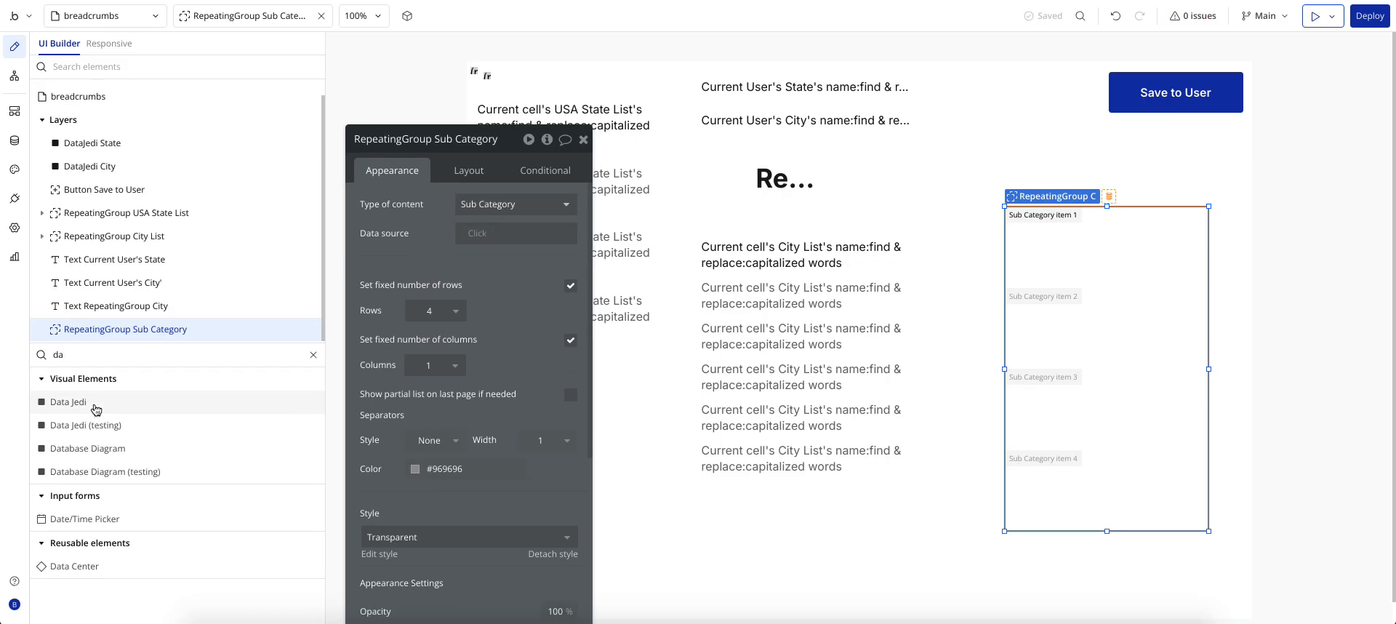
{"action": "left_click", "coordinate": [560, 67]}
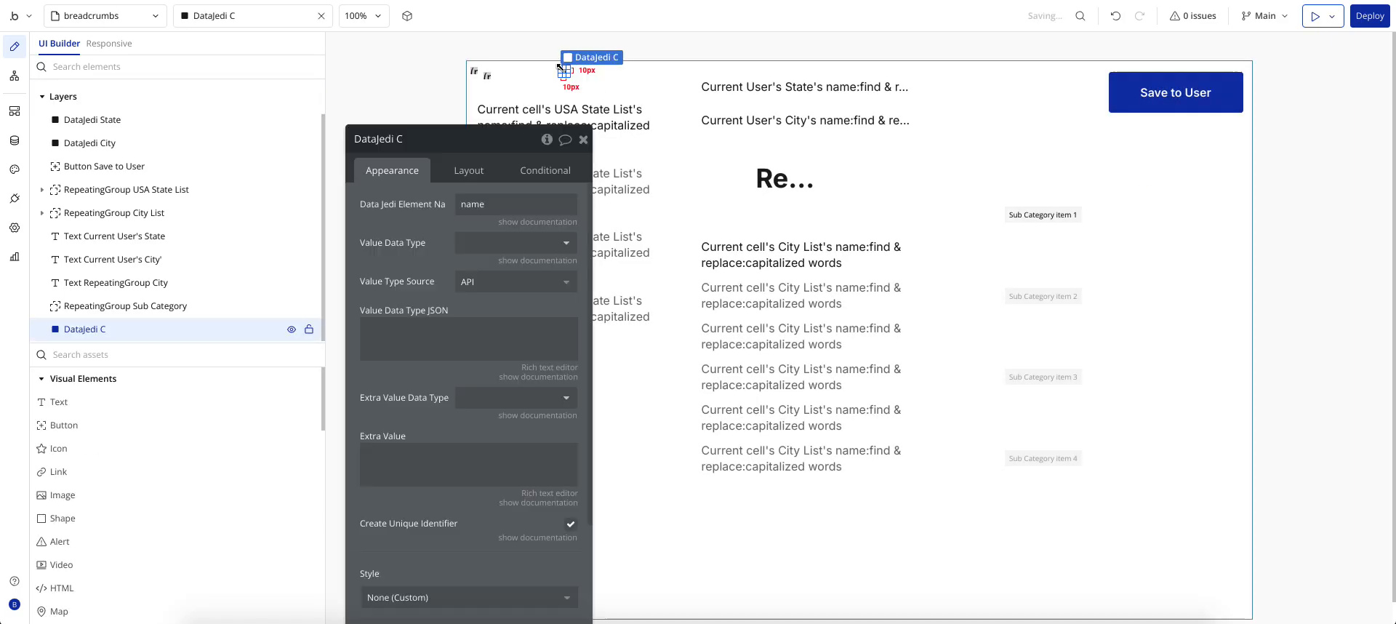
Name the new Data Jedi element sub_category and set its value data type to Sub Category.
{"action": "double_click", "coordinate": [482, 203]}
{"action": "type", "text": "s"}
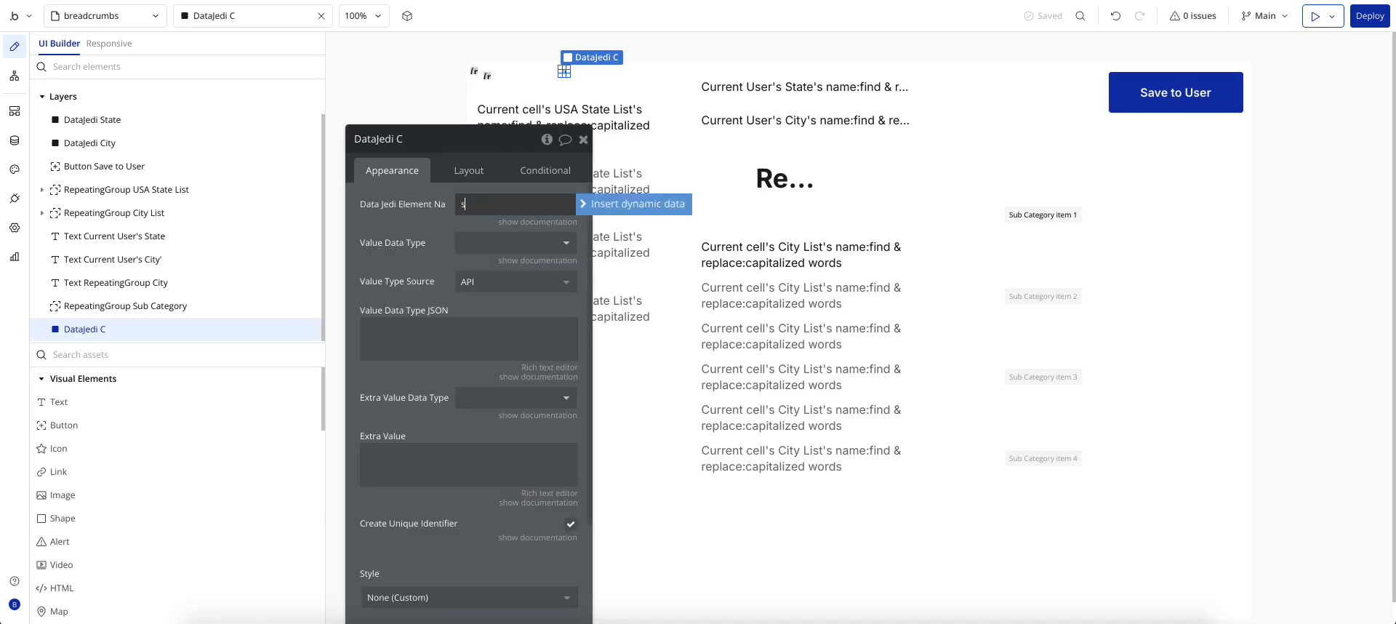
{"action": "type", "text": "ub_category"}
{"action": "key", "text": "Tab"}
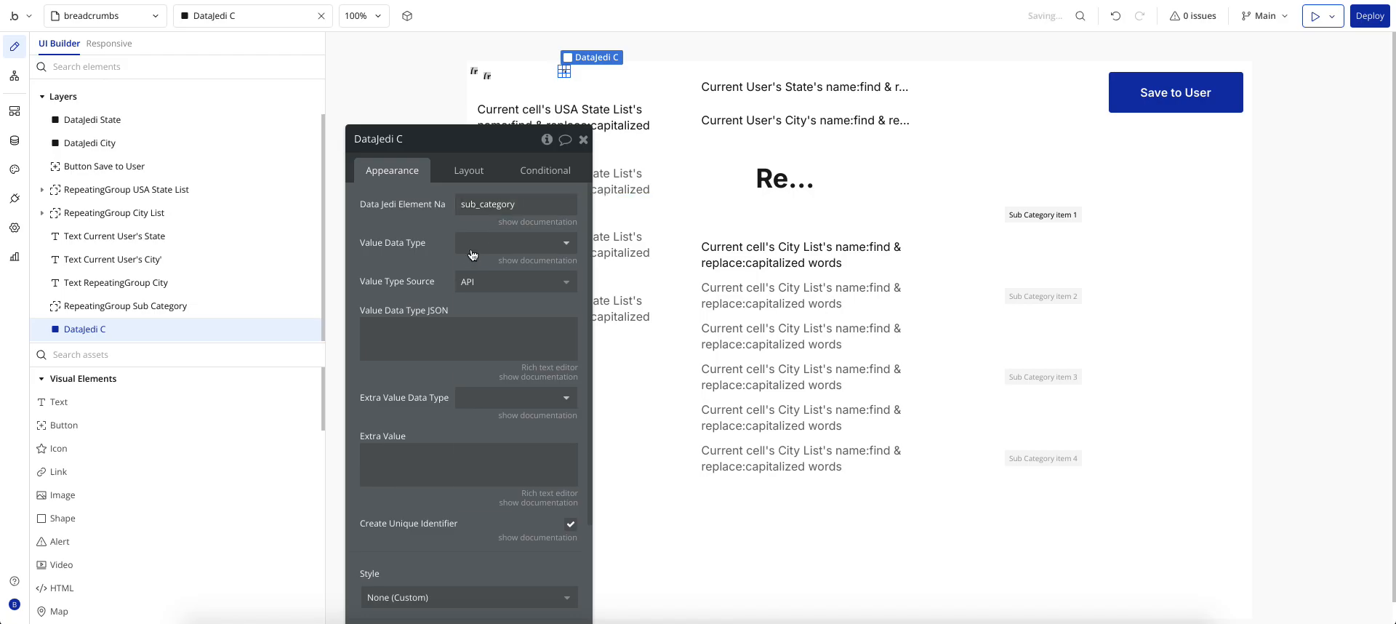
{"action": "type", "text": "sub"}
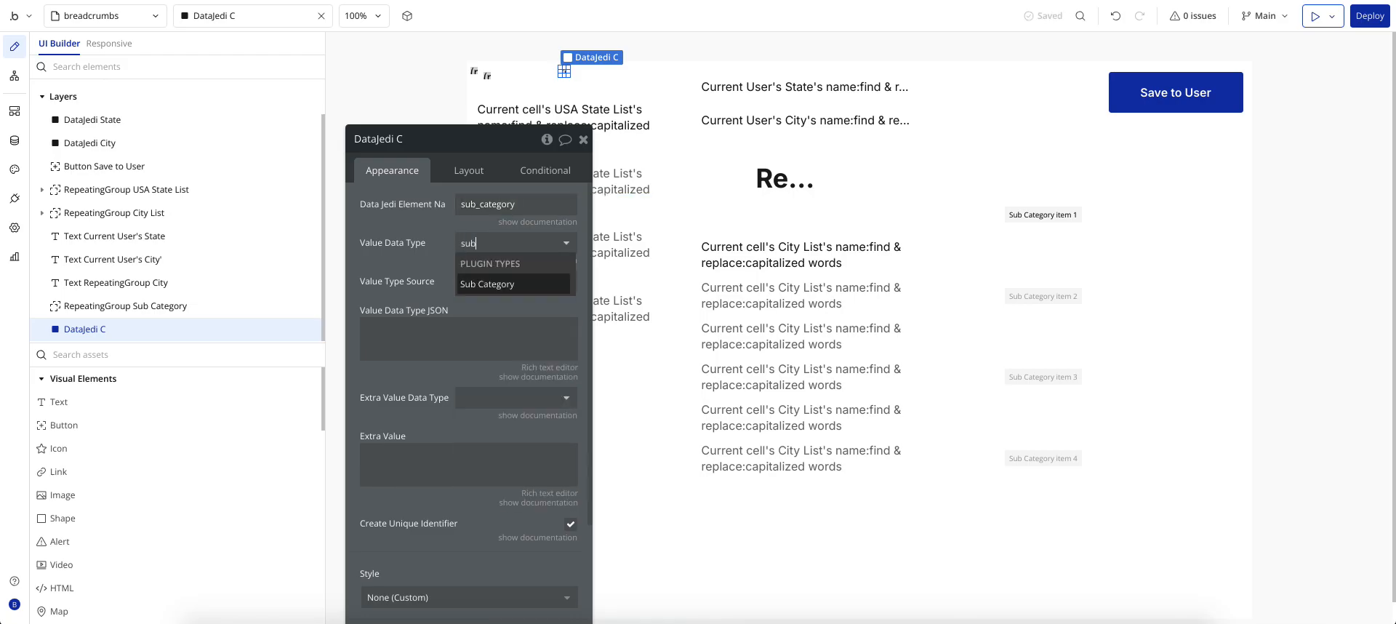
{"action": "left_click", "coordinate": [474, 282]}
Switch to ChatGPT, copy the full sub categories JSON, and return to the Bubble editor.
{"action": "left_click", "coordinate": [400, 331]}
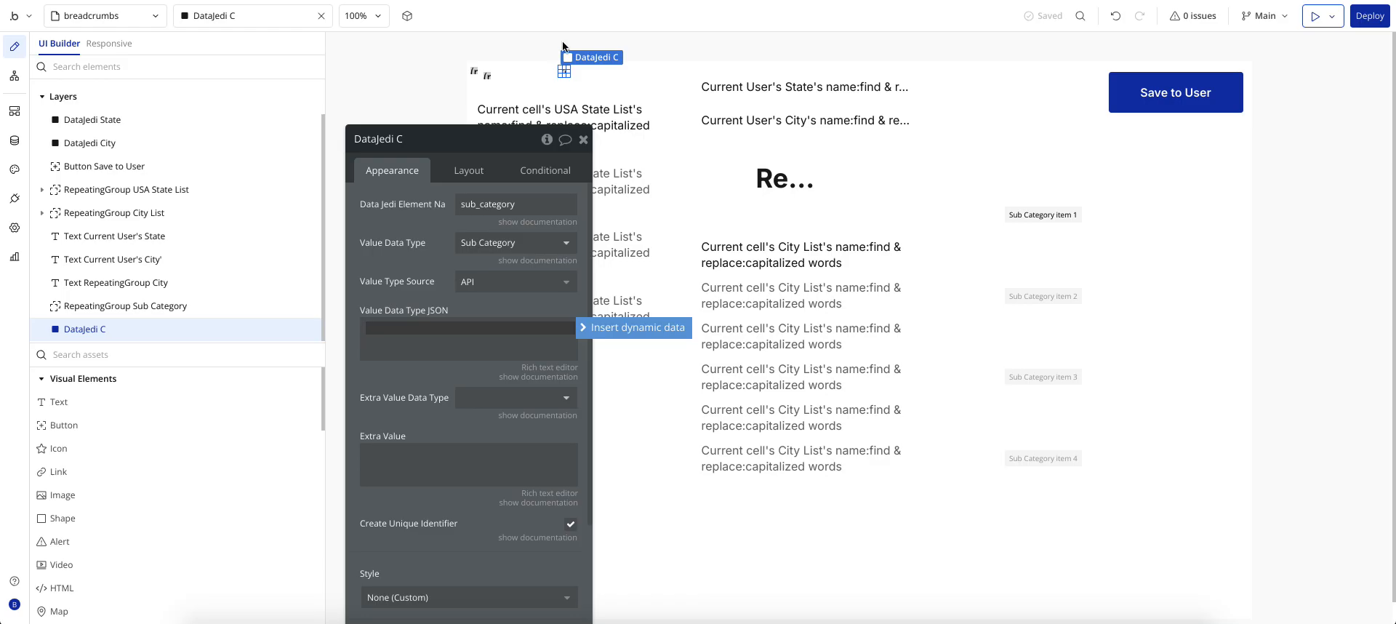
{"action": "key", "text": "ctrl+Tab"}
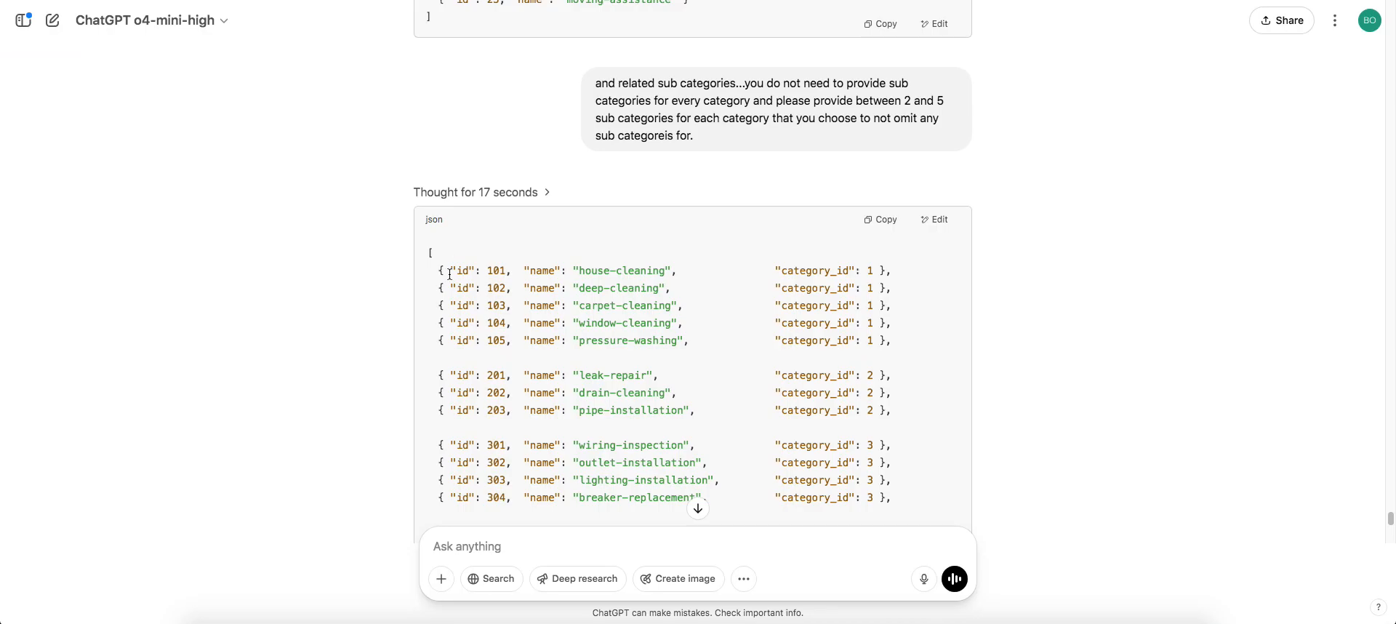
{"action": "scroll", "coordinate": [712, 272], "scroll_direction": "down", "scroll_amount": 3}
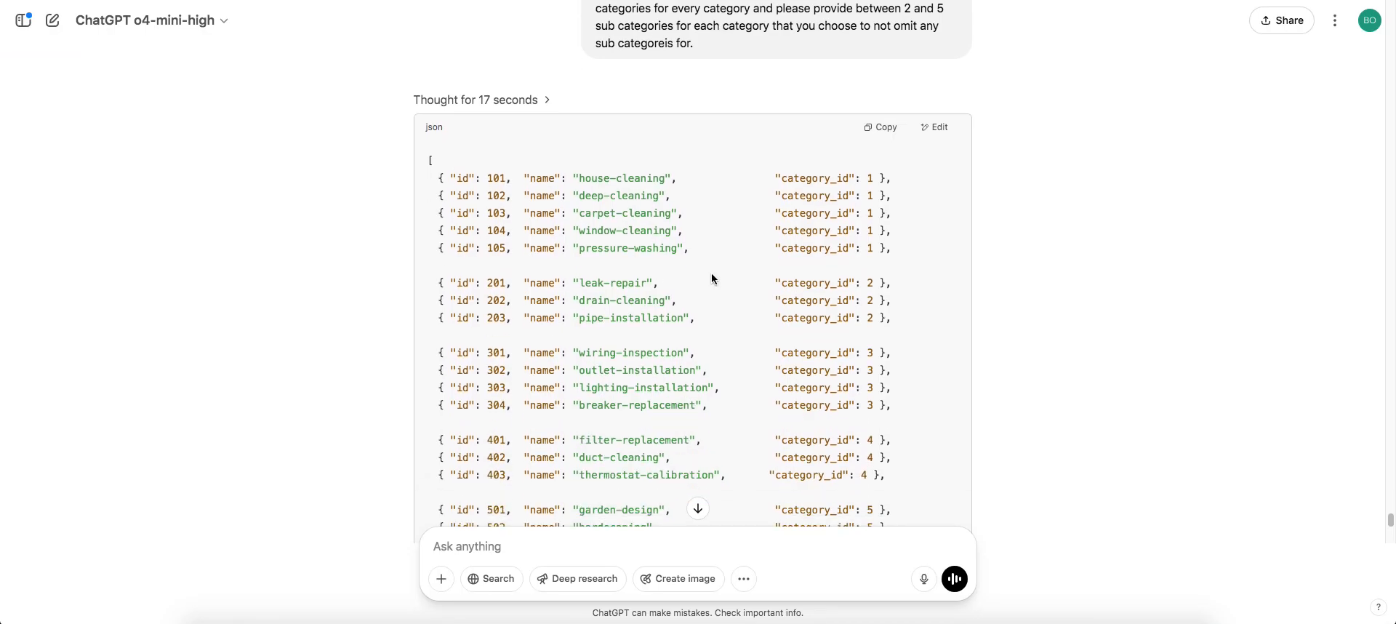
{"action": "left_click", "coordinate": [882, 133]}
{"action": "key", "text": "ctrl+shift+Tab"}
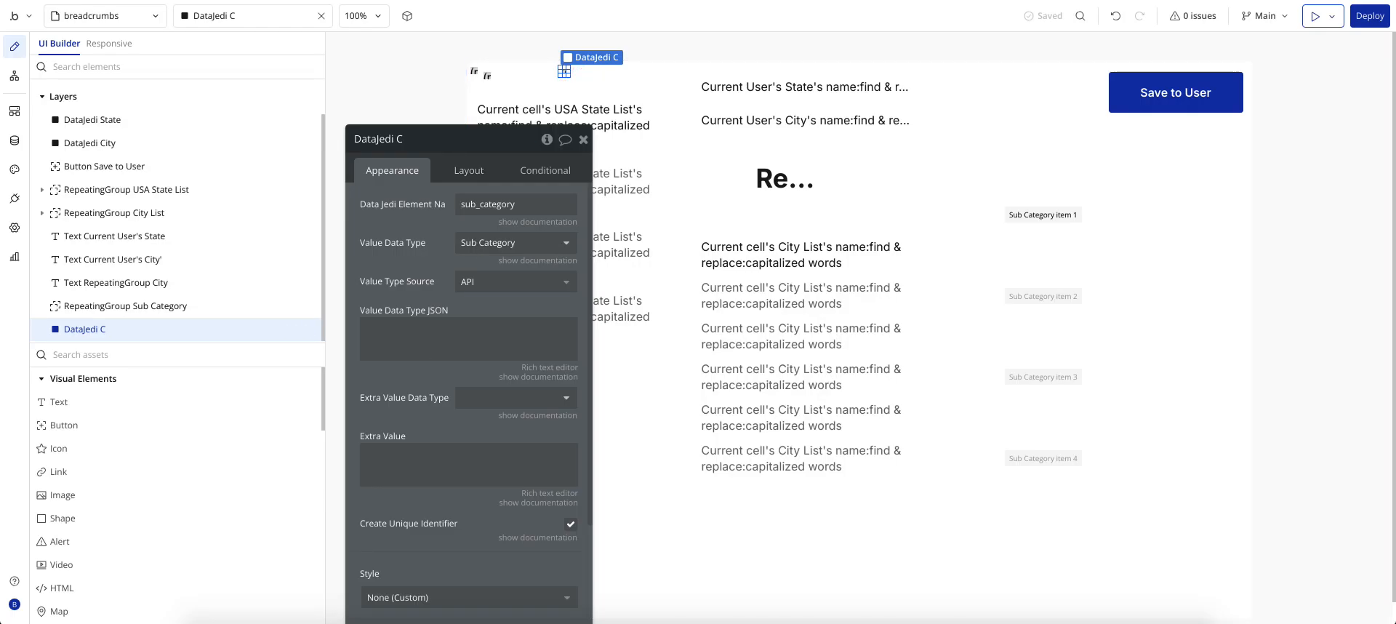
Paste the copied sub categories JSON as the Data Jedi element's Value Data Type JSON.
{"action": "key", "text": "ctrl+Tab"}
{"action": "key", "text": "ctrl+shift+Tab"}
{"action": "left_click", "coordinate": [395, 323]}
{"action": "key", "text": "ctrl+v"}
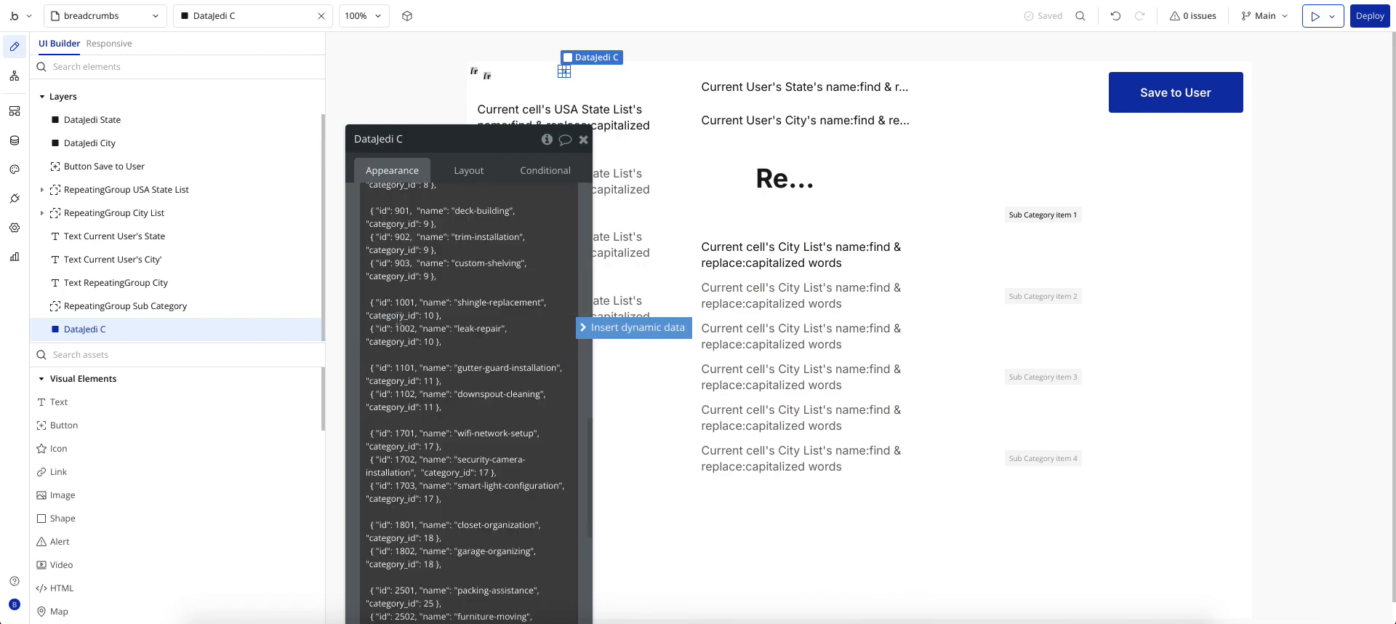
Review the pasted sub categories JSON from its first entry to the closing bracket.
{"action": "scroll", "coordinate": [466, 354], "scroll_direction": "down", "scroll_amount": 2}
{"action": "scroll", "coordinate": [467, 354], "scroll_direction": "down", "scroll_amount": 2}
{"action": "scroll", "coordinate": [466, 354], "scroll_direction": "up", "scroll_amount": 6}
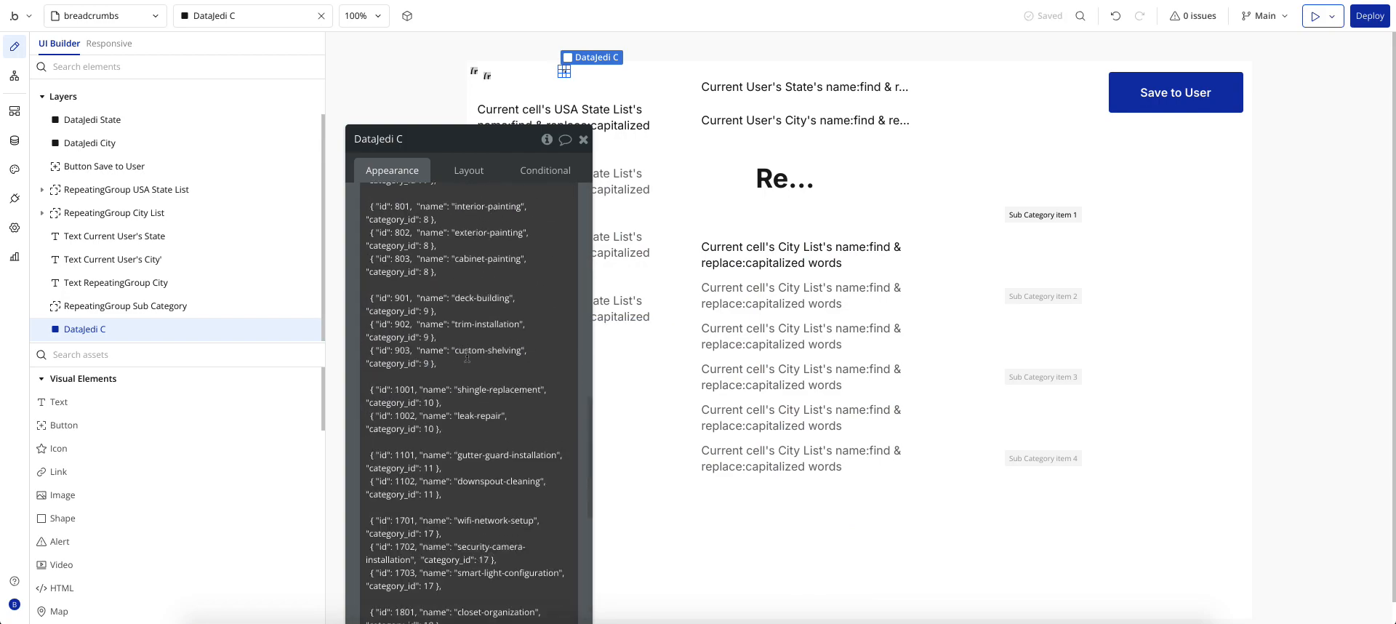
{"action": "scroll", "coordinate": [467, 354], "scroll_direction": "up", "scroll_amount": 5}
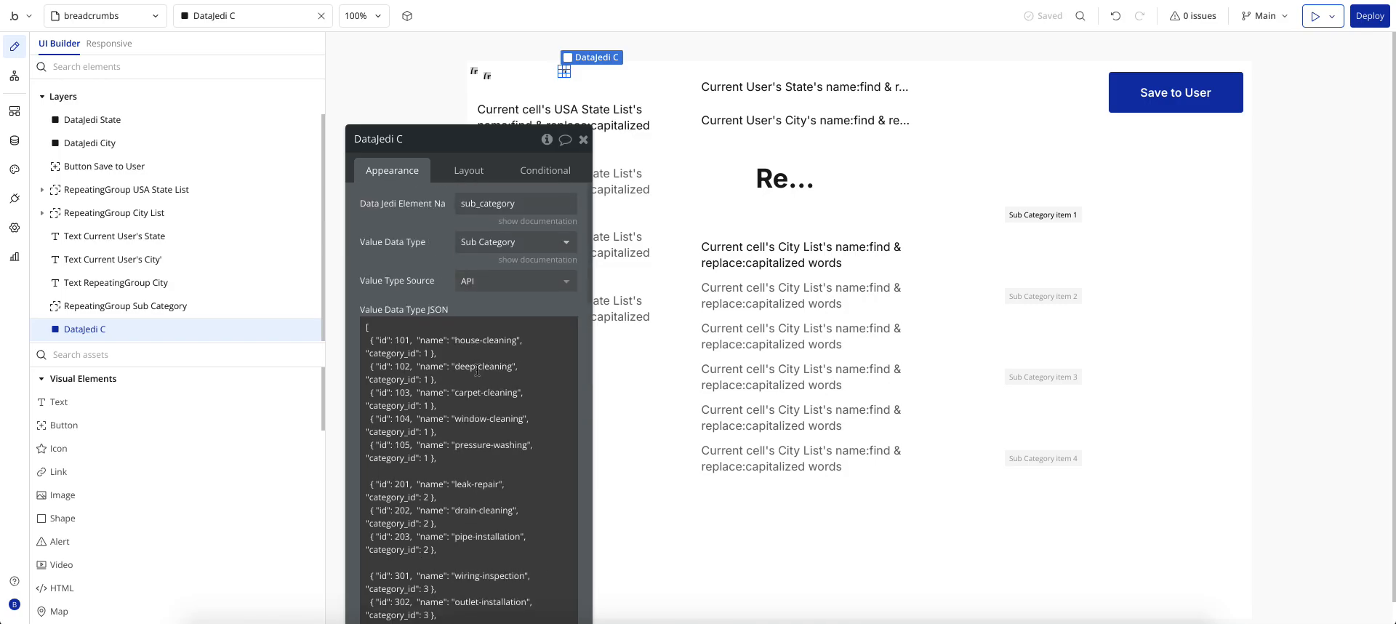
{"action": "scroll", "coordinate": [477, 371], "scroll_direction": "down", "scroll_amount": 6}
{"action": "scroll", "coordinate": [477, 370], "scroll_direction": "down", "scroll_amount": 3}
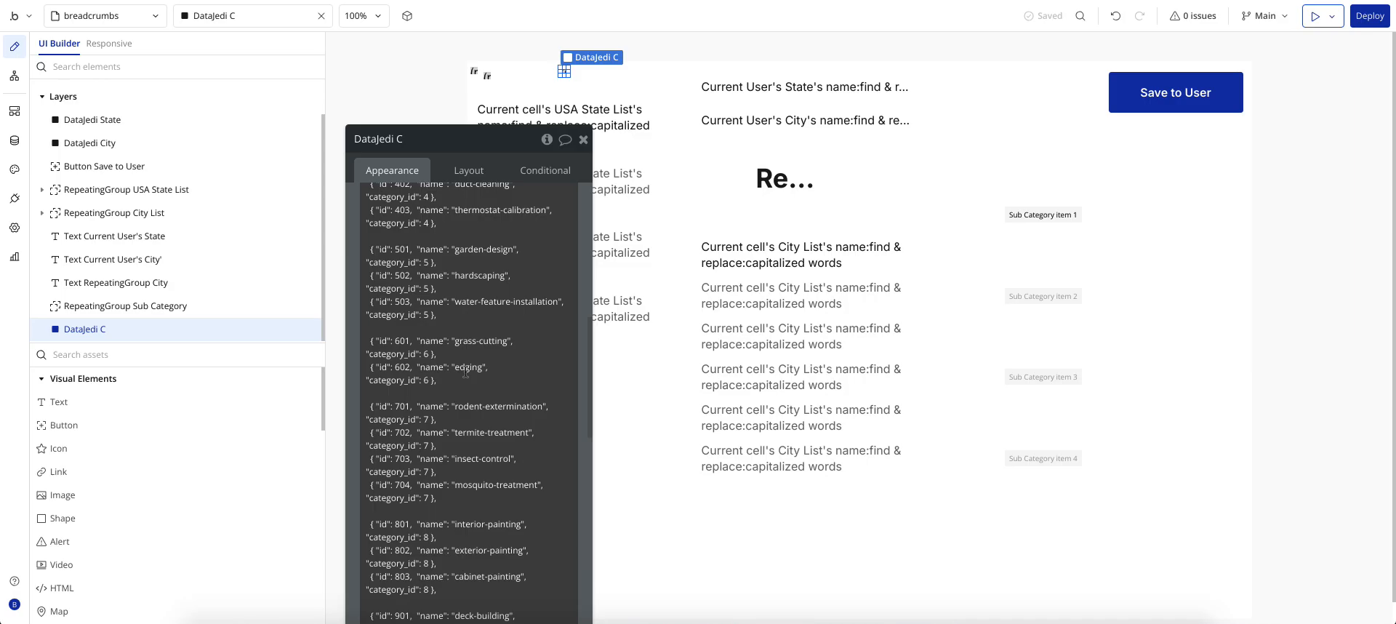
{"action": "scroll", "coordinate": [466, 372], "scroll_direction": "down", "scroll_amount": 3}
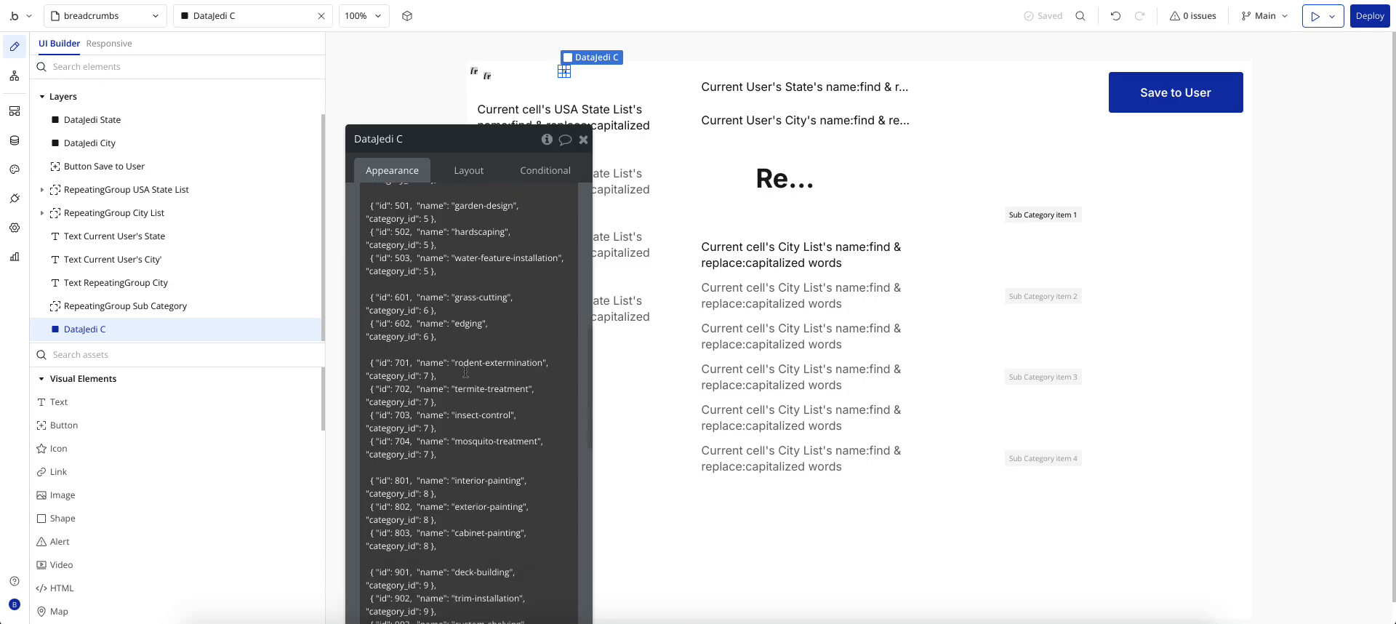
{"action": "scroll", "coordinate": [465, 370], "scroll_direction": "down", "scroll_amount": 4}
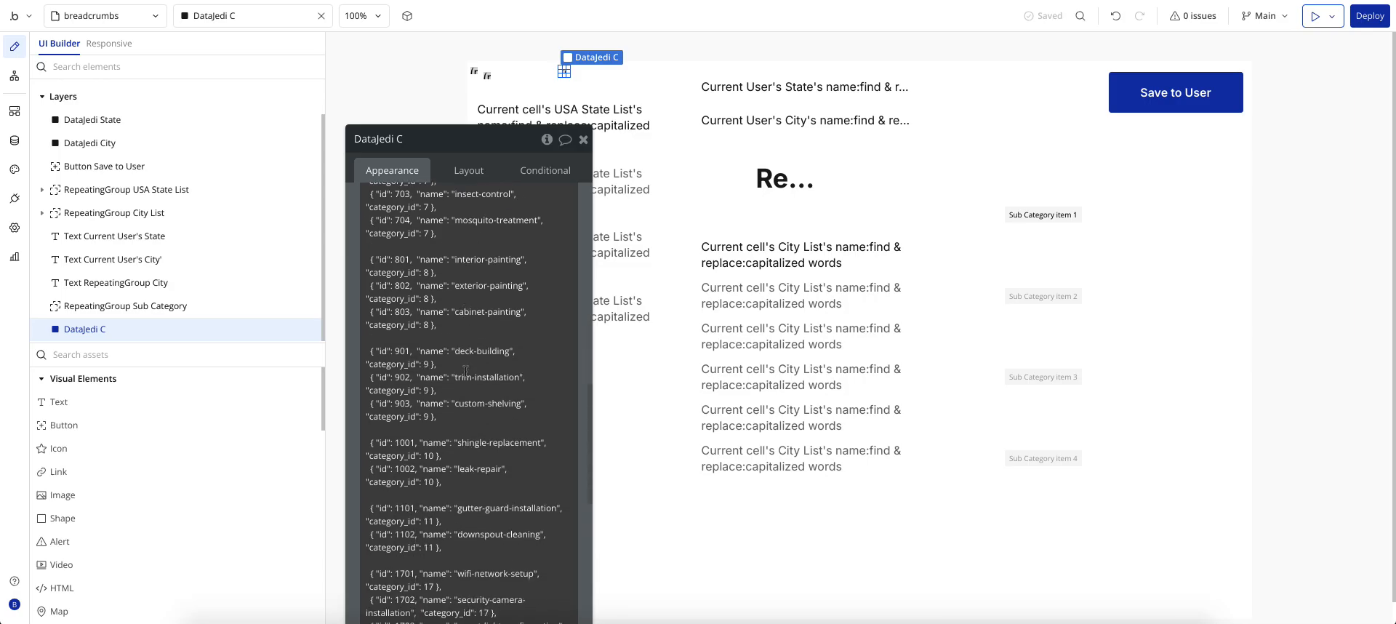
{"action": "scroll", "coordinate": [465, 371], "scroll_direction": "down", "scroll_amount": 5}
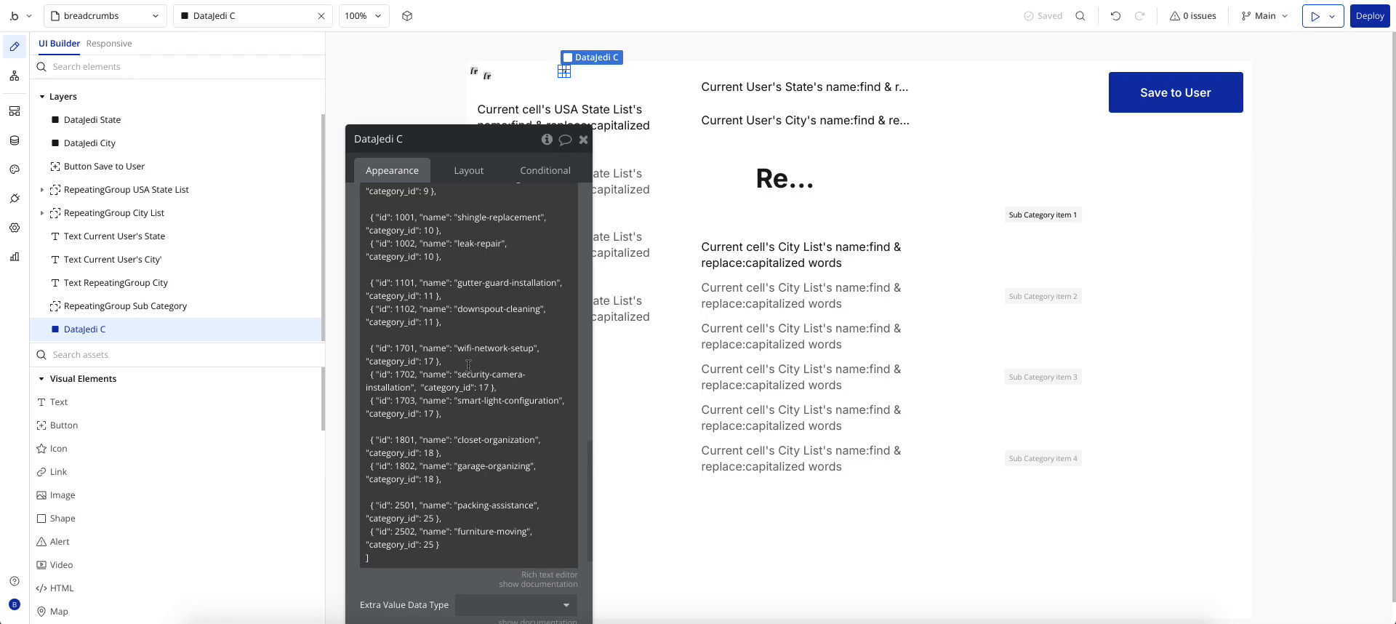
Examine the options in the USA State List Hybrid option set and return to the page design.
{"action": "left_click", "coordinate": [14, 142]}
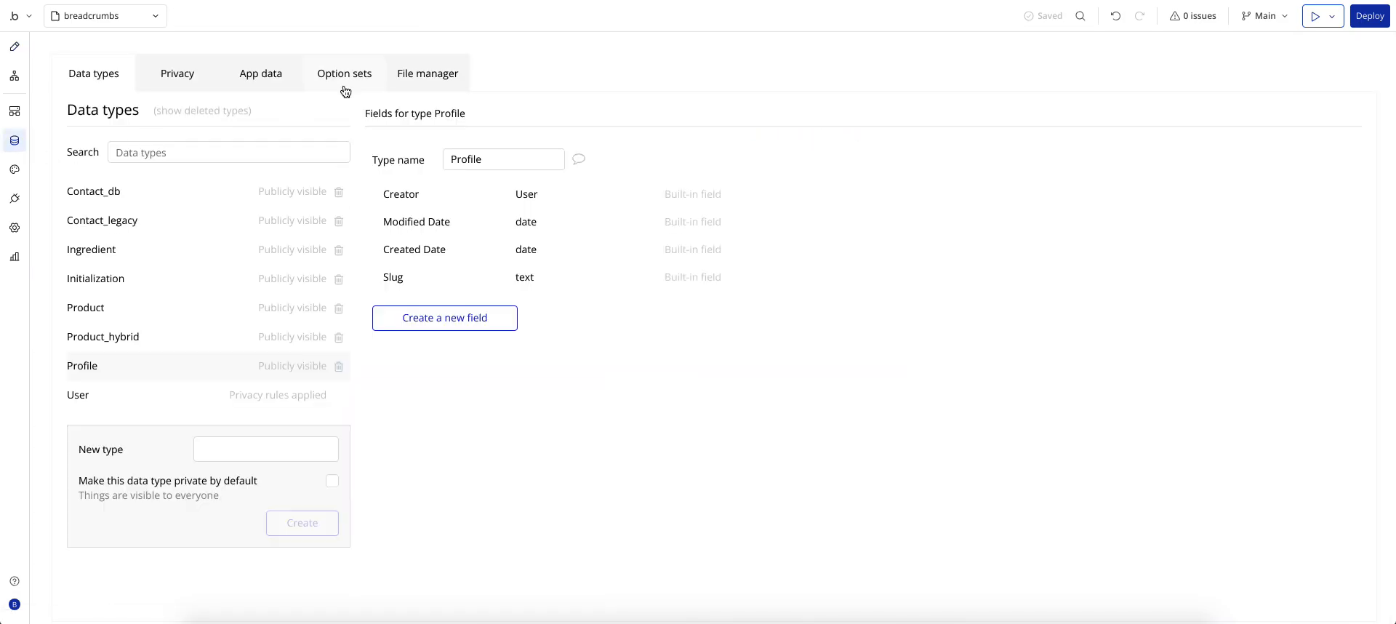
{"action": "left_click", "coordinate": [345, 89]}
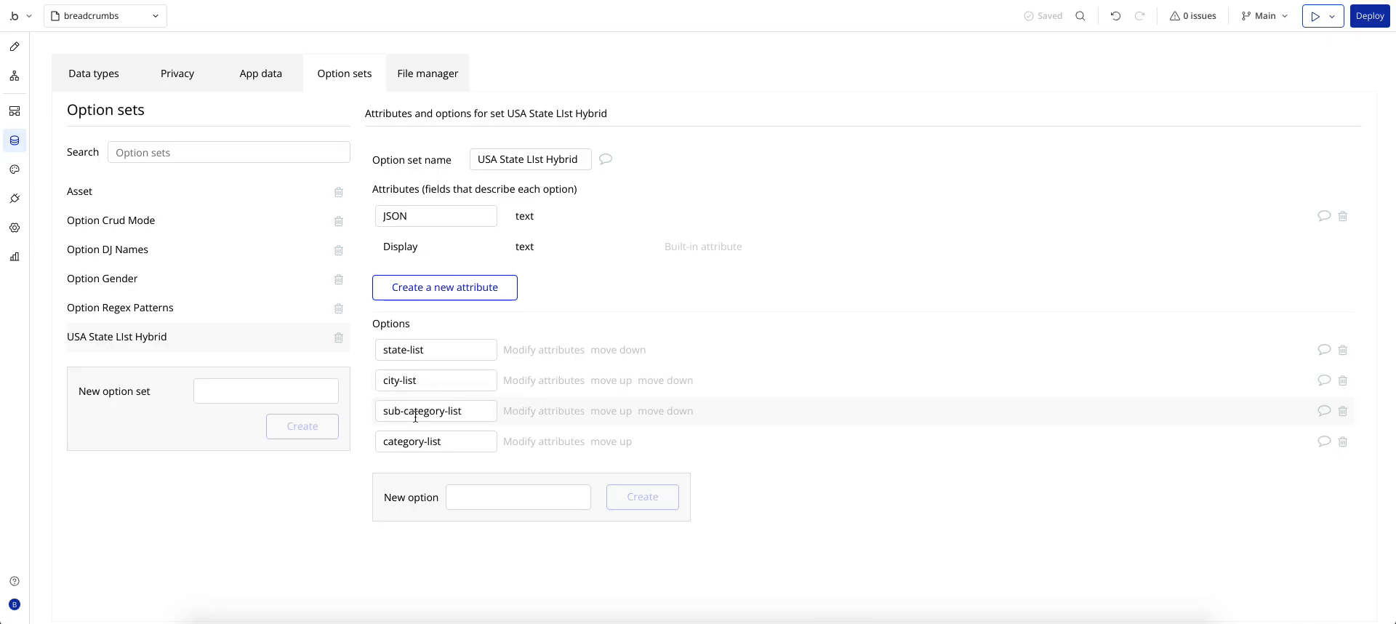
{"action": "left_click", "coordinate": [16, 49]}
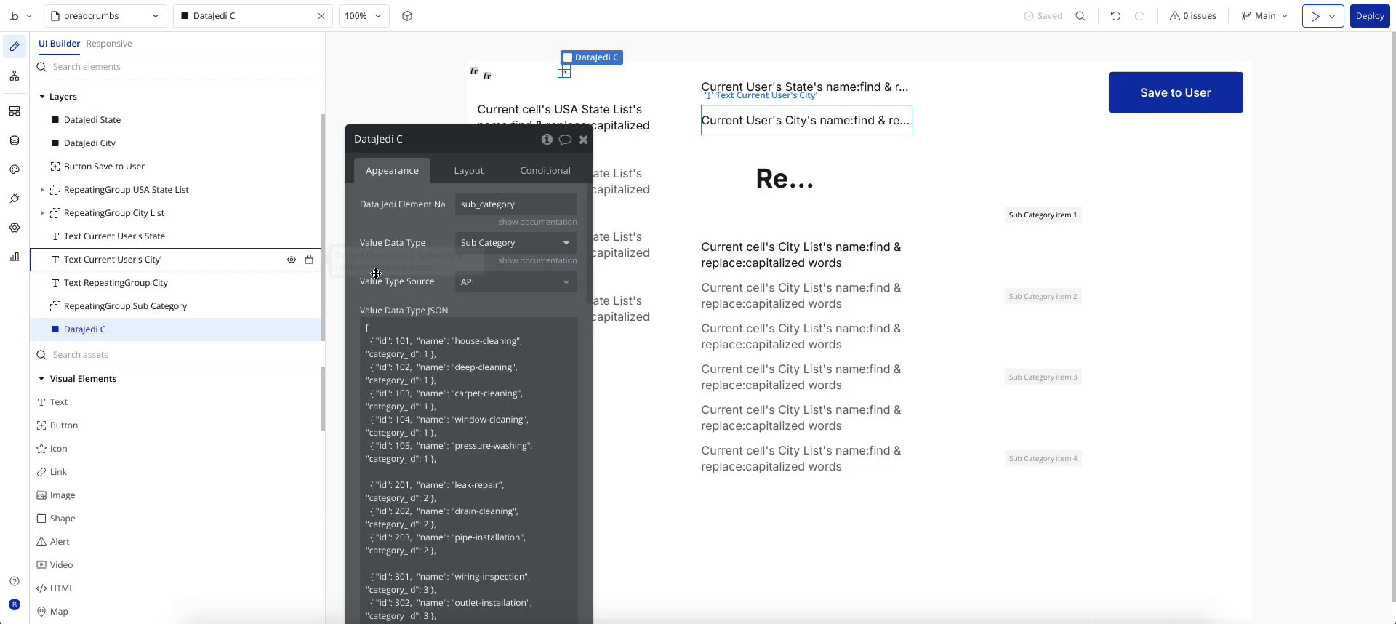
Highlight the entire sub categories JSON in the Data Jedi element and view it from the beginning.
{"action": "left_click", "coordinate": [389, 383]}
{"action": "key", "text": "ctrl+a"}
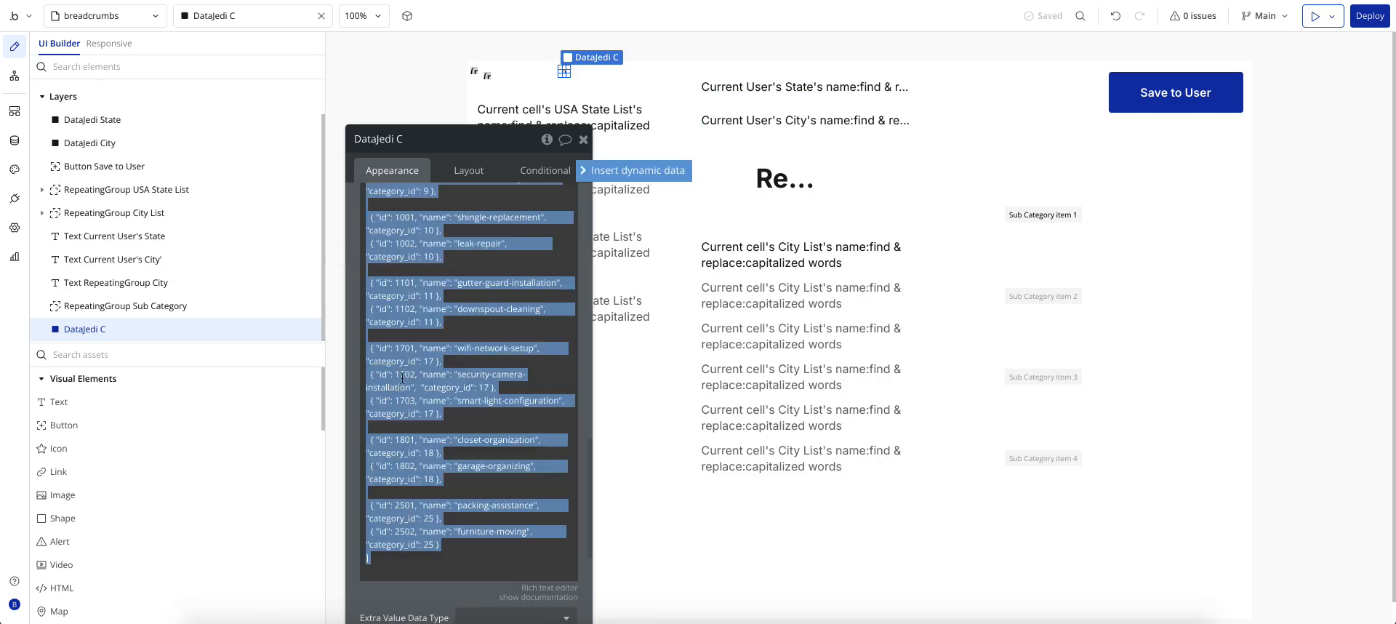
{"action": "scroll", "coordinate": [402, 378], "scroll_direction": "up", "scroll_amount": 15}
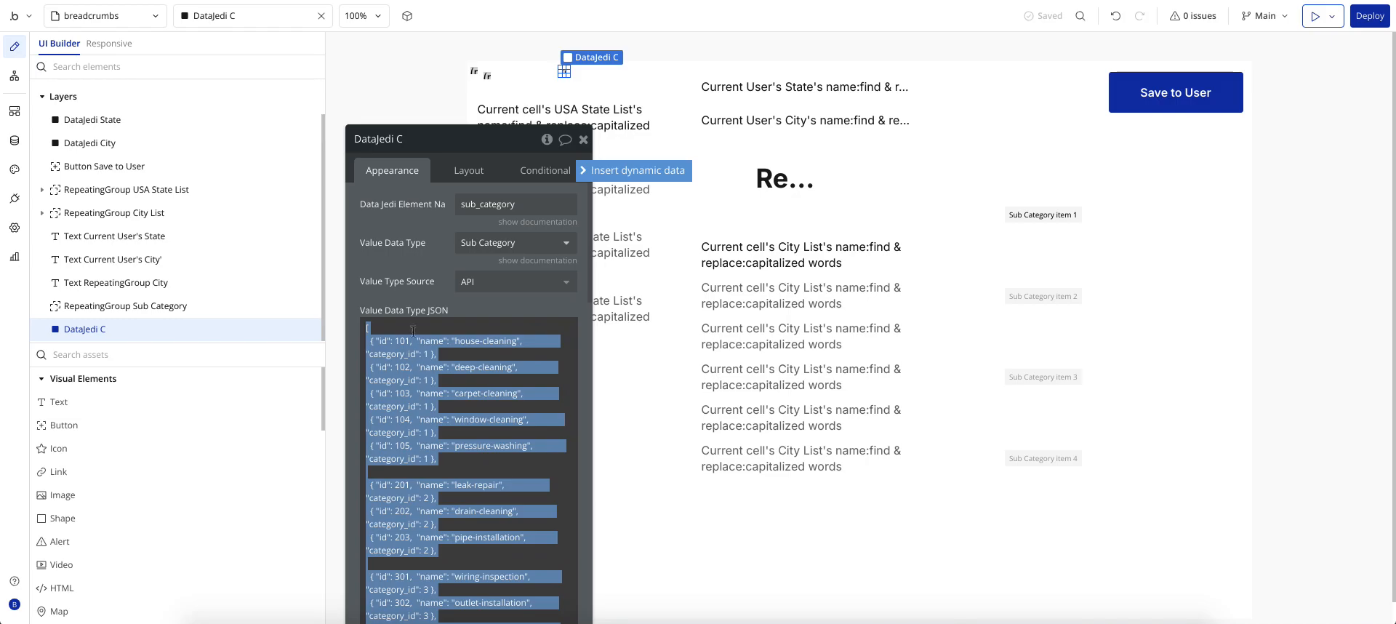
Rename the Data Jedi page element to DataJedi Sub Category.
{"action": "left_click", "coordinate": [381, 262]}
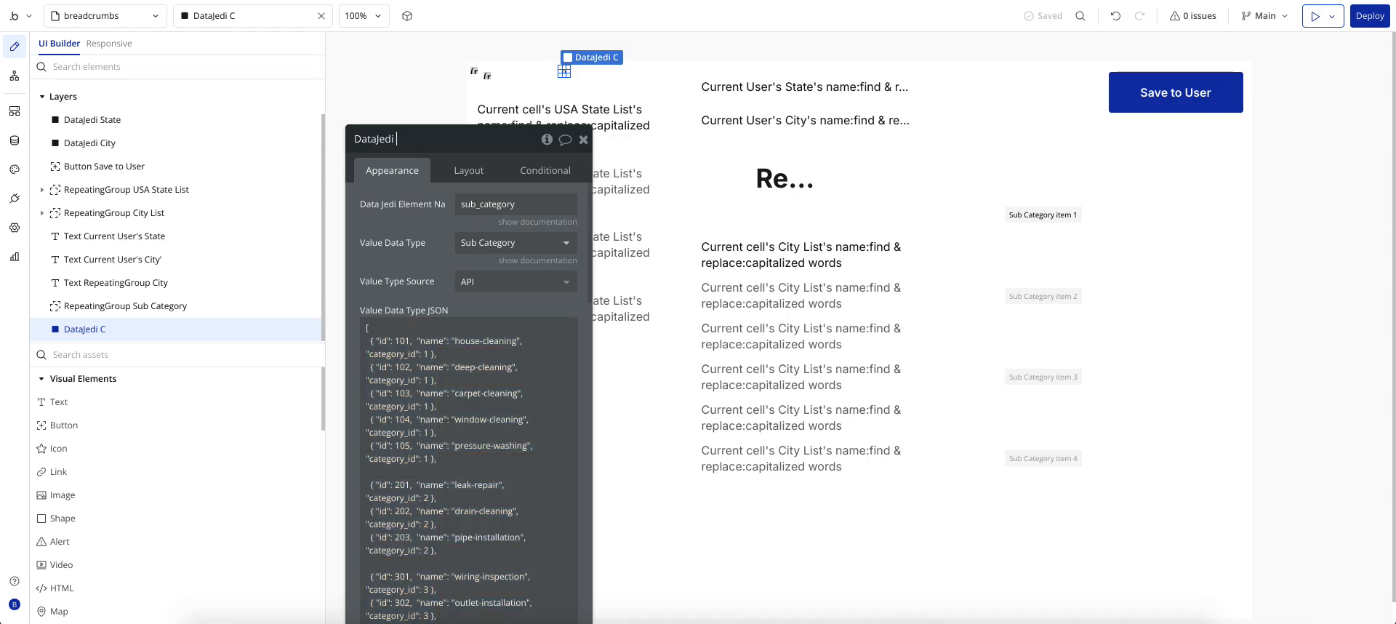
{"action": "type", "text": "b Category"}
{"action": "key", "text": "Return"}
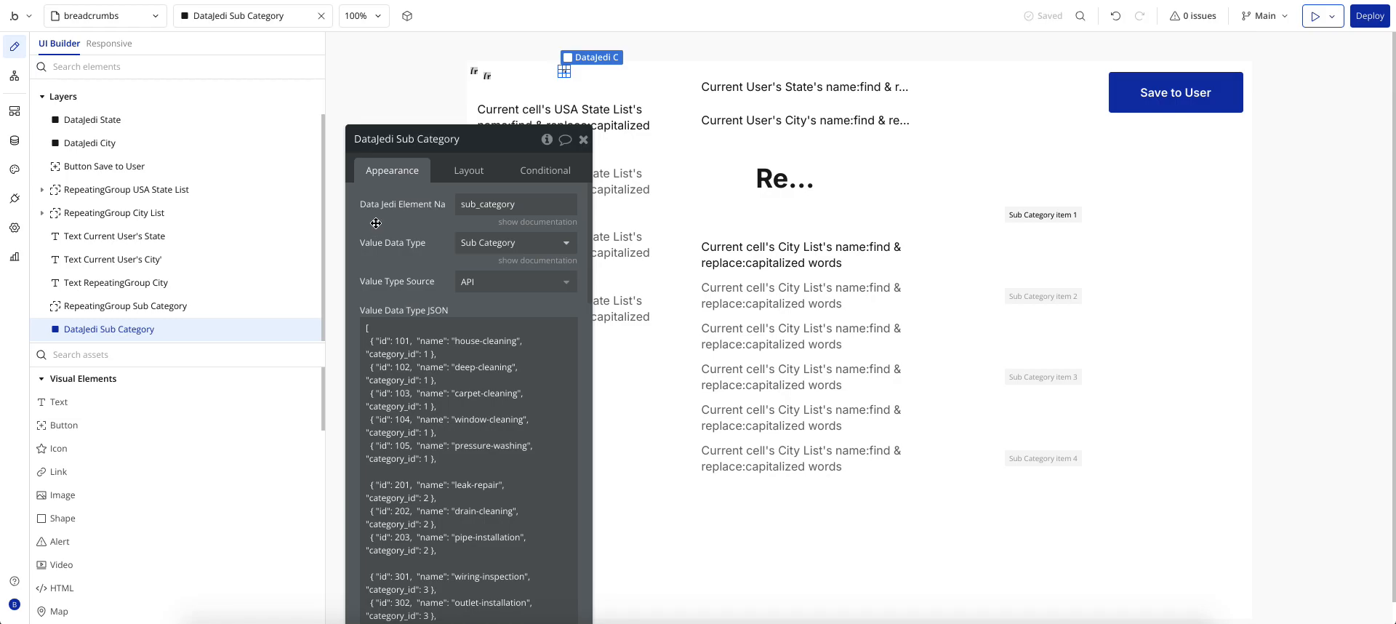
Set the Sub Category repeating group's data source to DataJedi Sub Category's Value List and turn off its fixed number of rows.
{"action": "left_click", "coordinate": [1061, 281]}
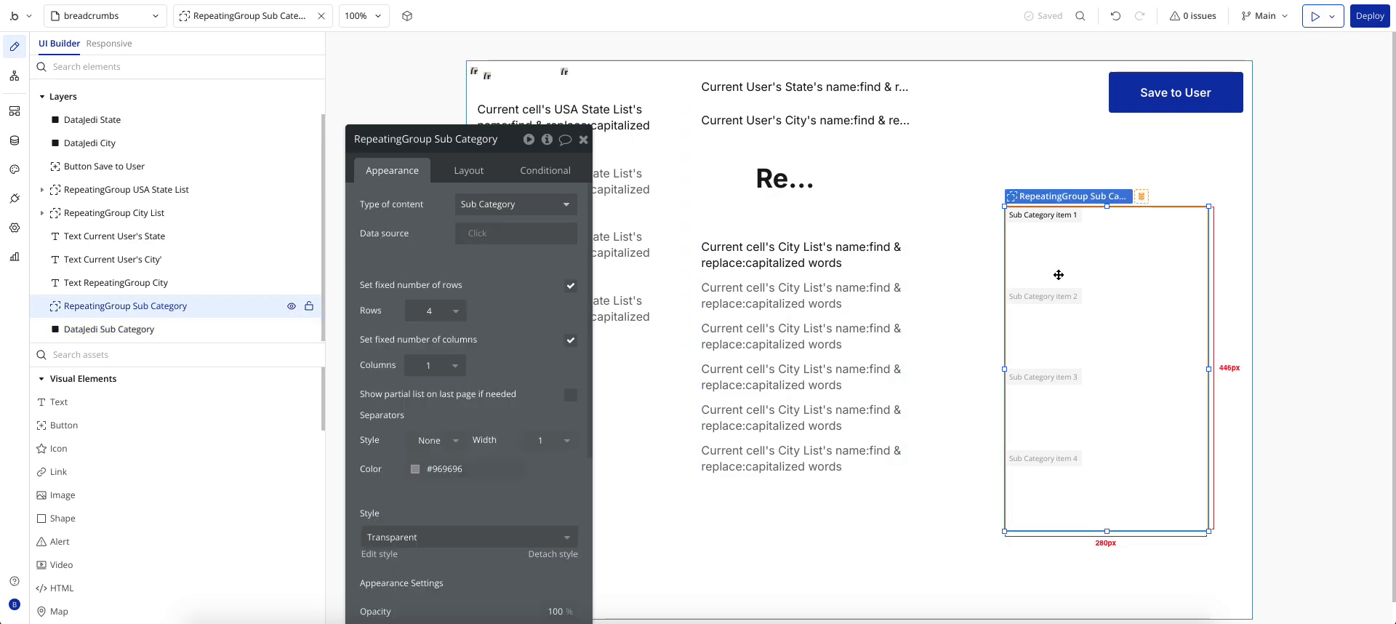
{"action": "left_click", "coordinate": [469, 234]}
{"action": "scroll", "coordinate": [494, 306], "scroll_direction": "down", "scroll_amount": 1}
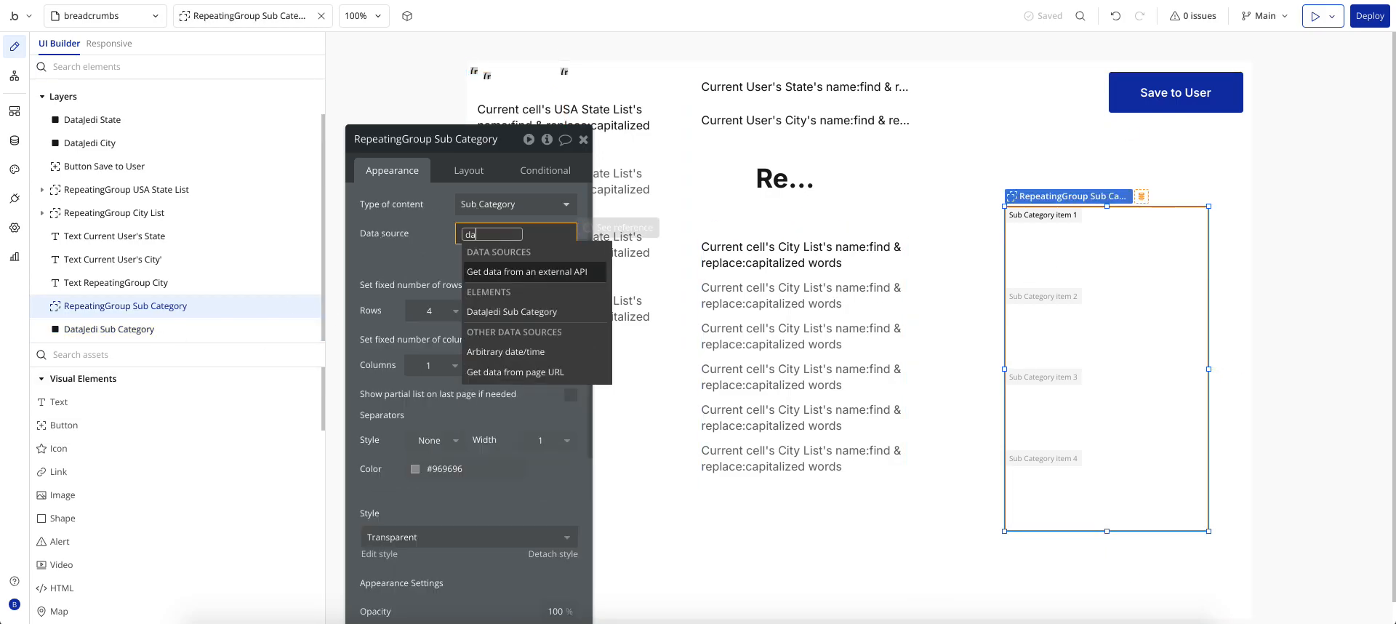
{"action": "left_click", "coordinate": [477, 311]}
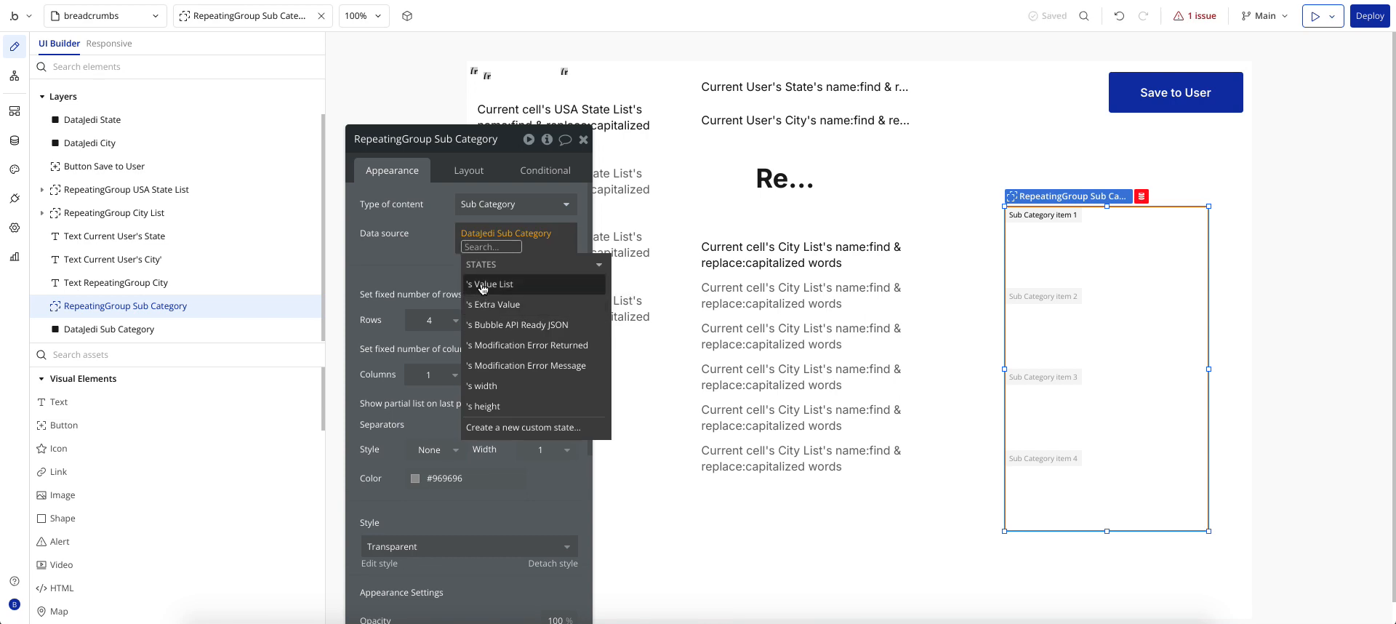
{"action": "left_click", "coordinate": [490, 283]}
{"action": "left_click", "coordinate": [570, 293]}
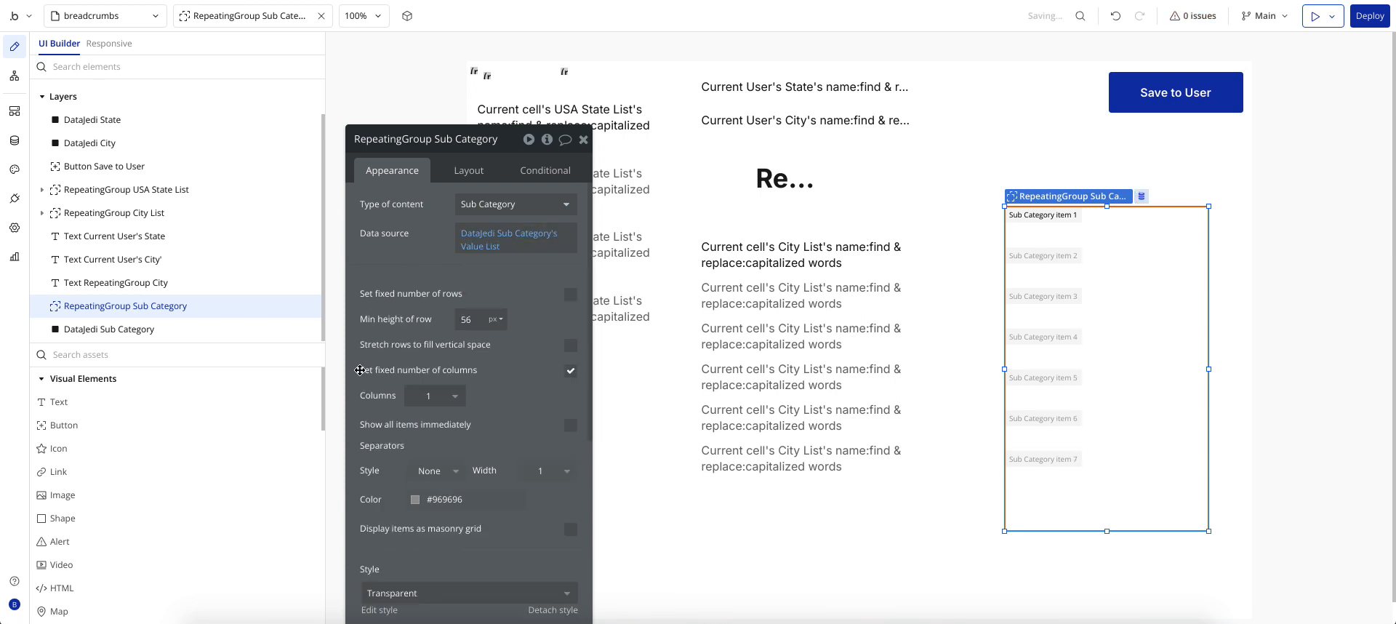
Add a text element inside the first cell of the Sub Category repeating group.
{"action": "left_click", "coordinate": [80, 404]}
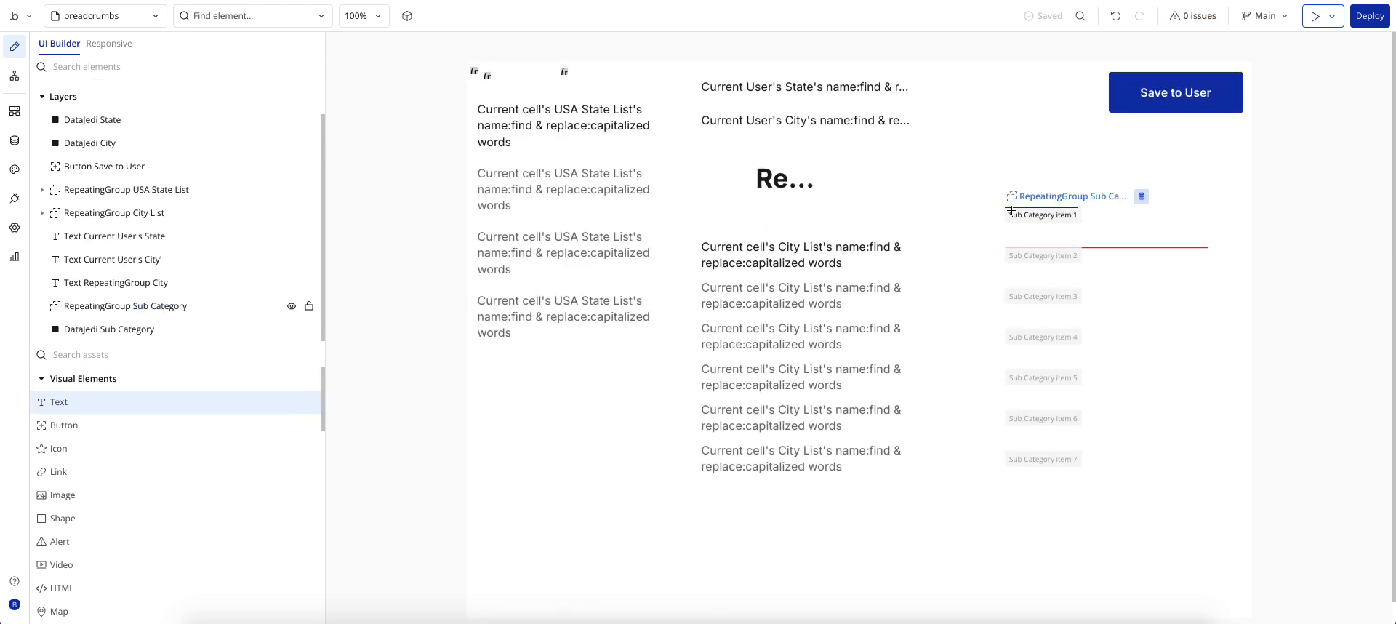
{"action": "left_click_drag", "start_coordinate": [1172, 234], "coordinate": [1185, 240]}
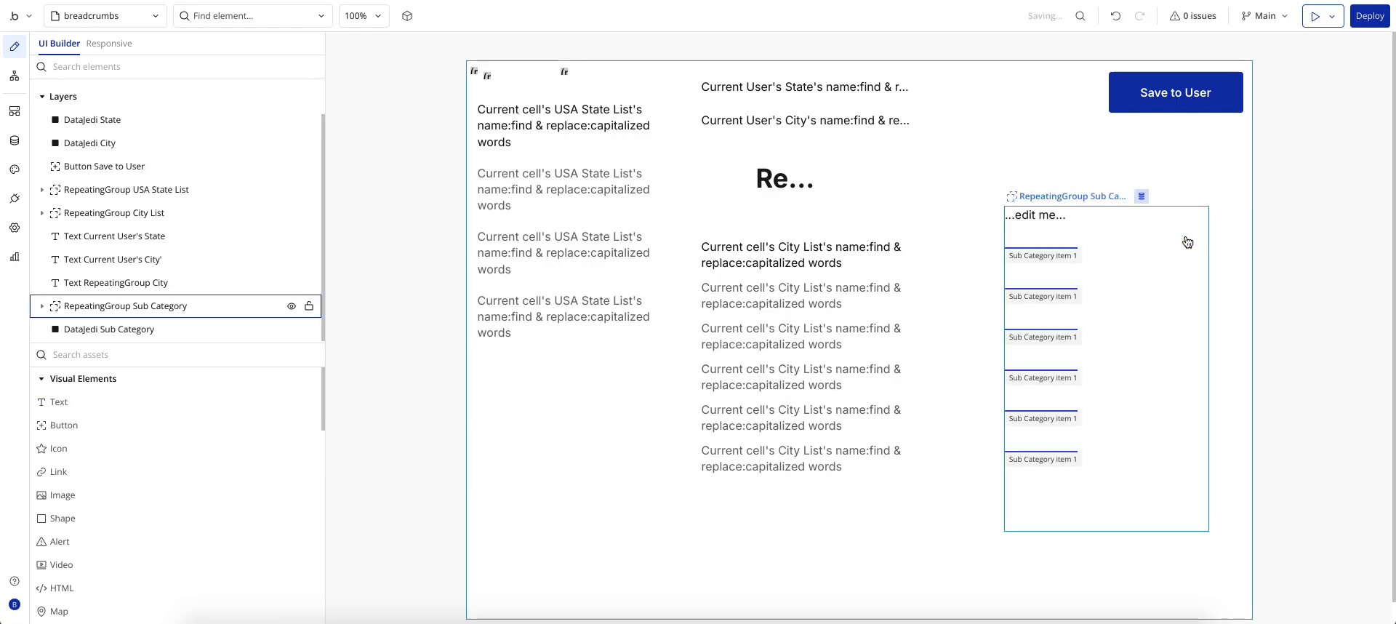
Set the text element in the Sub Category repeating group to show Current cell's Sub Category's name.
{"action": "left_click", "coordinate": [616, 209]}
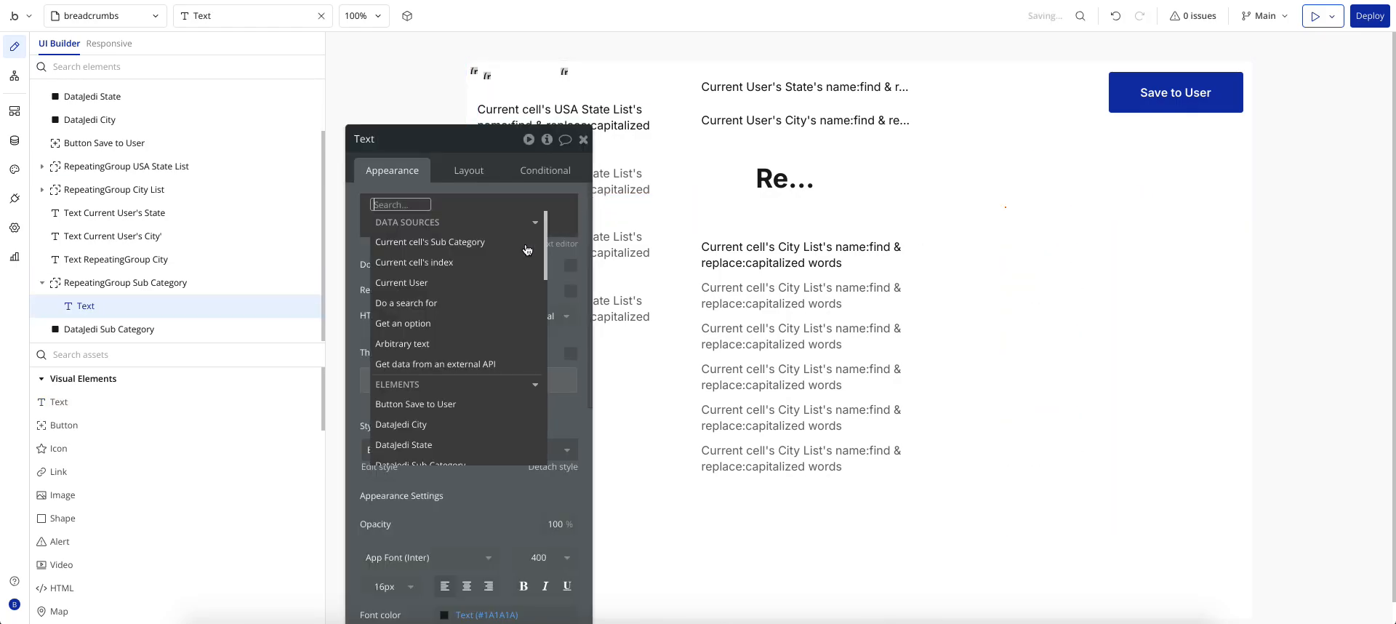
{"action": "left_click", "coordinate": [454, 242]}
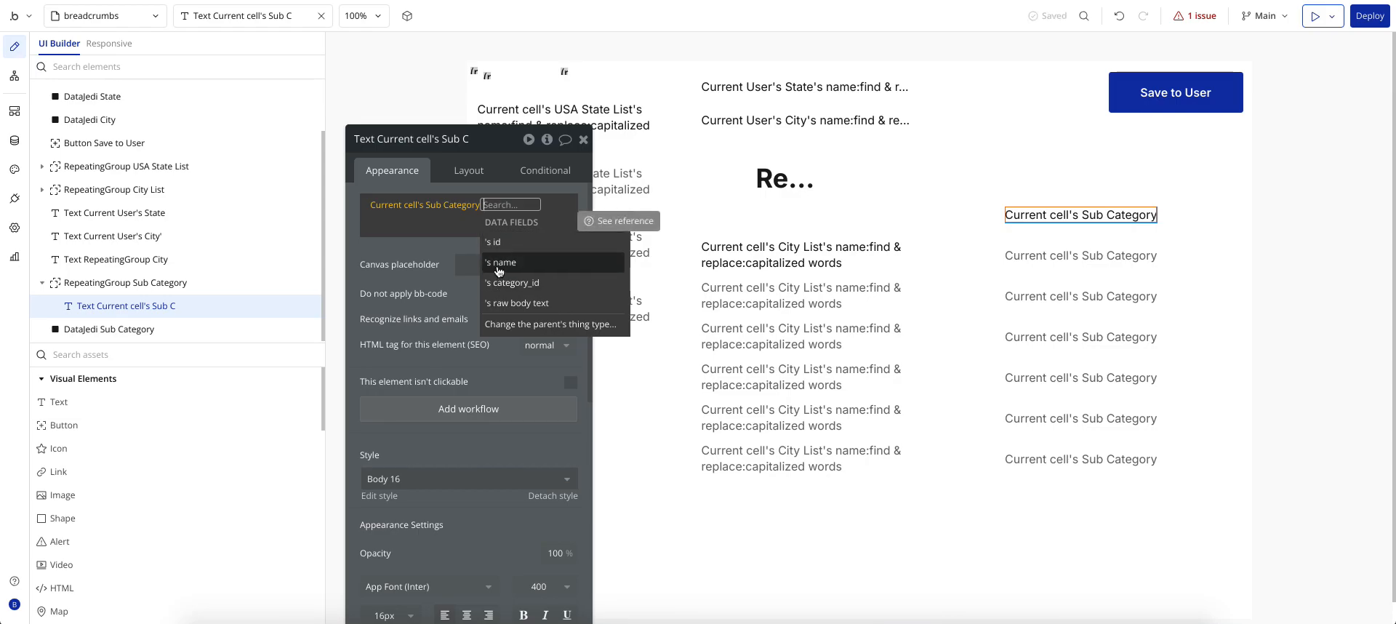
{"action": "left_click", "coordinate": [498, 264]}
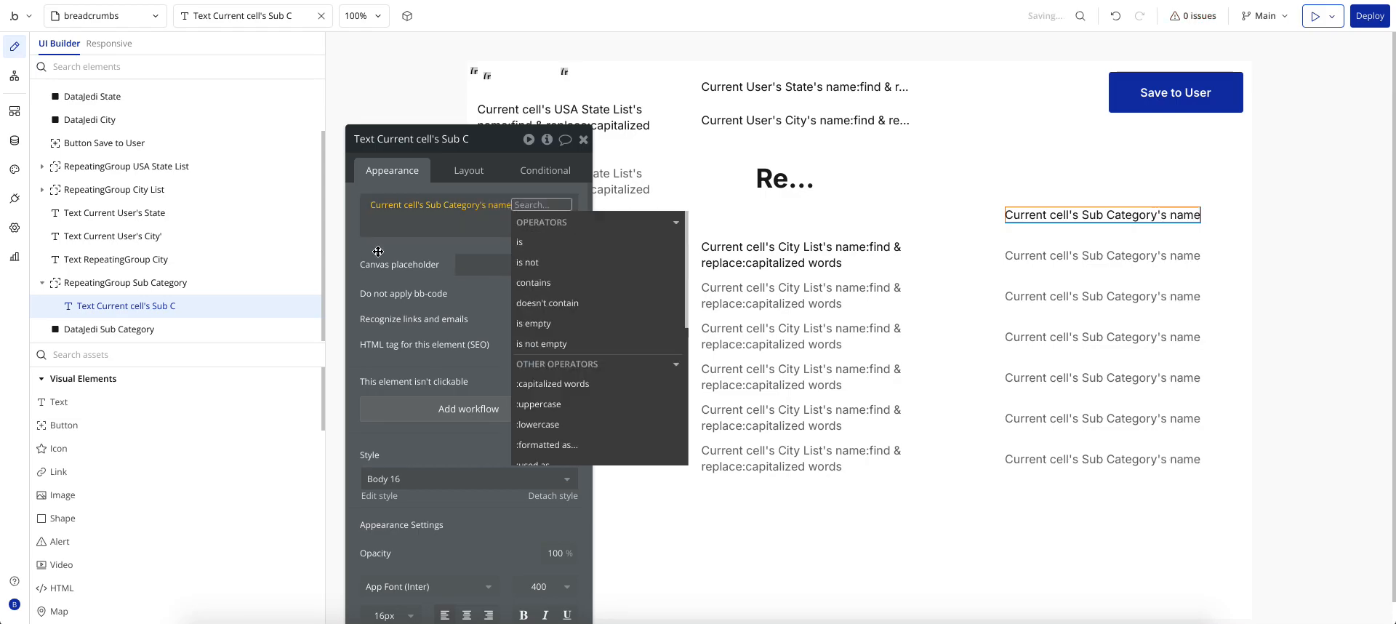
{"action": "left_click", "coordinate": [378, 250]}
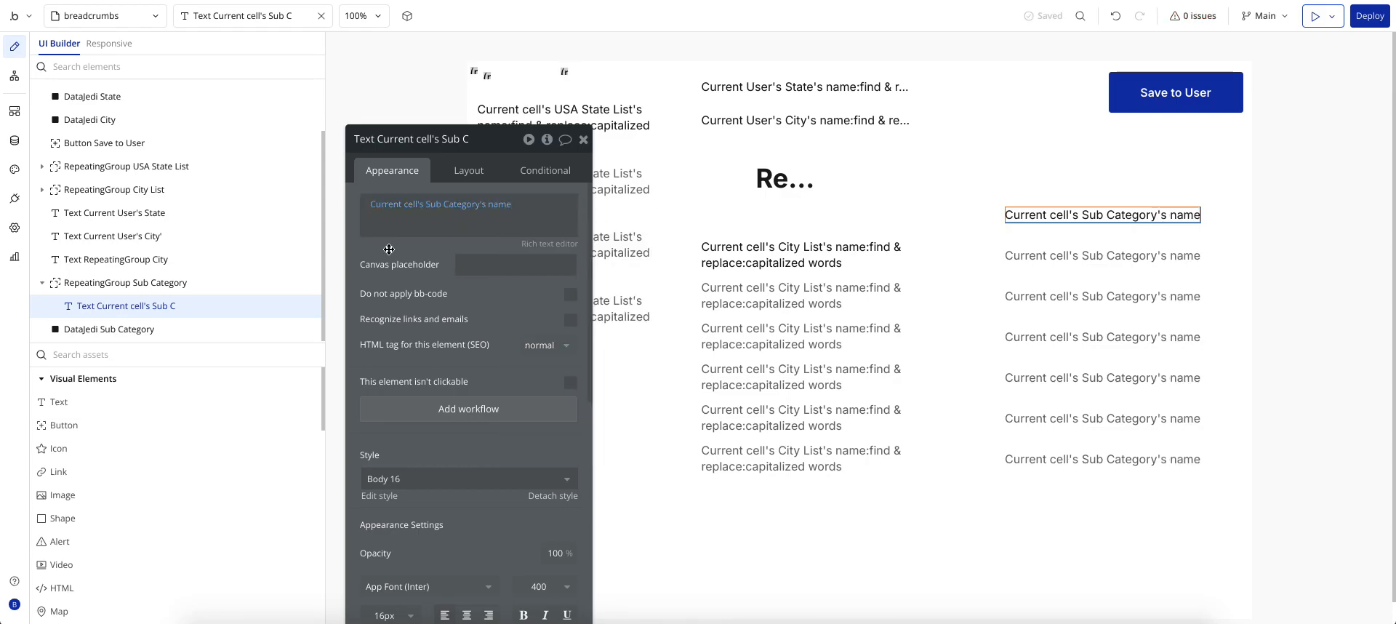
Duplicate the DataJedi Sub Category element, setting the copy's Data Jedi element name to category and its value data type to Category.
{"action": "left_click", "coordinate": [564, 73]}
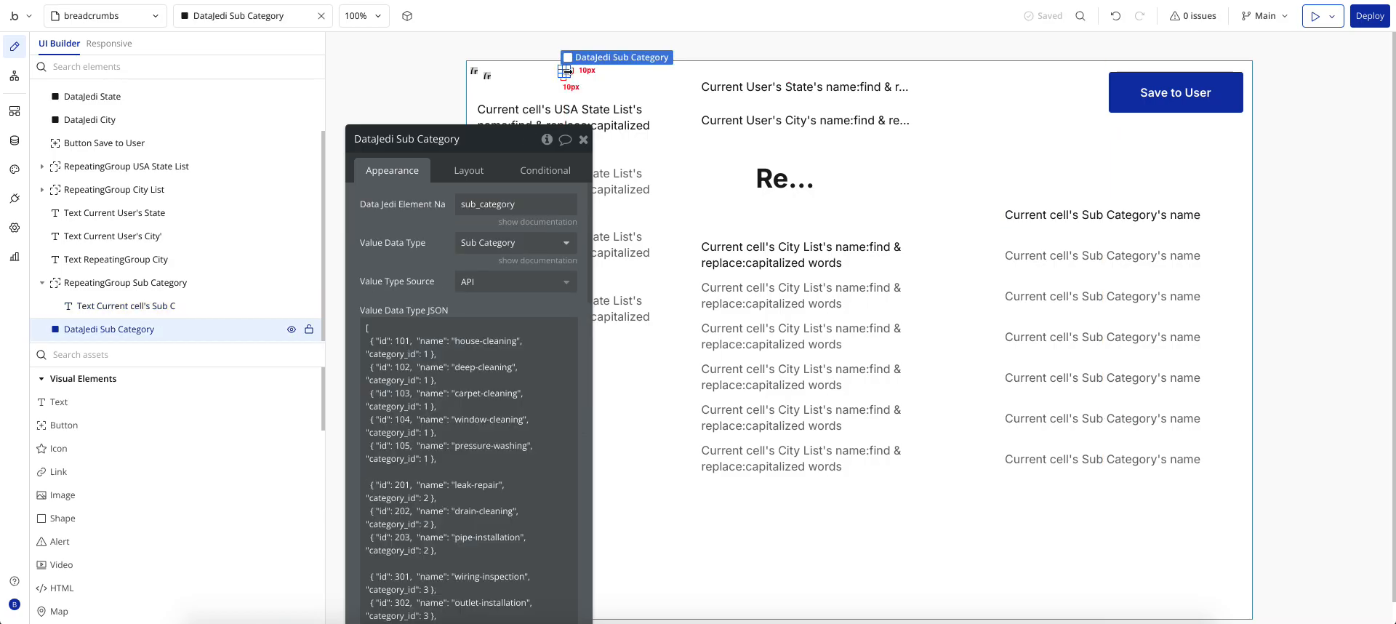
{"action": "key", "text": "ctrl+v"}
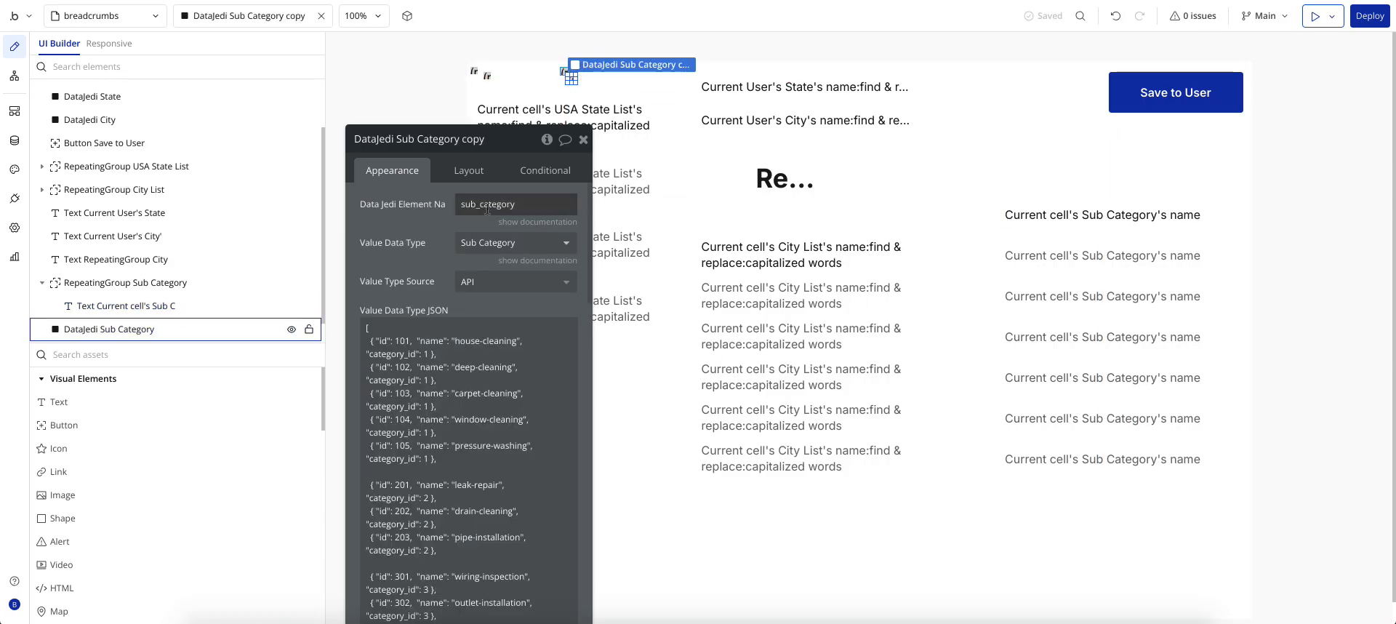
{"action": "double_click", "coordinate": [487, 205]}
{"action": "left_click", "coordinate": [481, 204]}
{"action": "key", "text": "BackSpace"}
{"action": "key", "text": "BackSpace"}
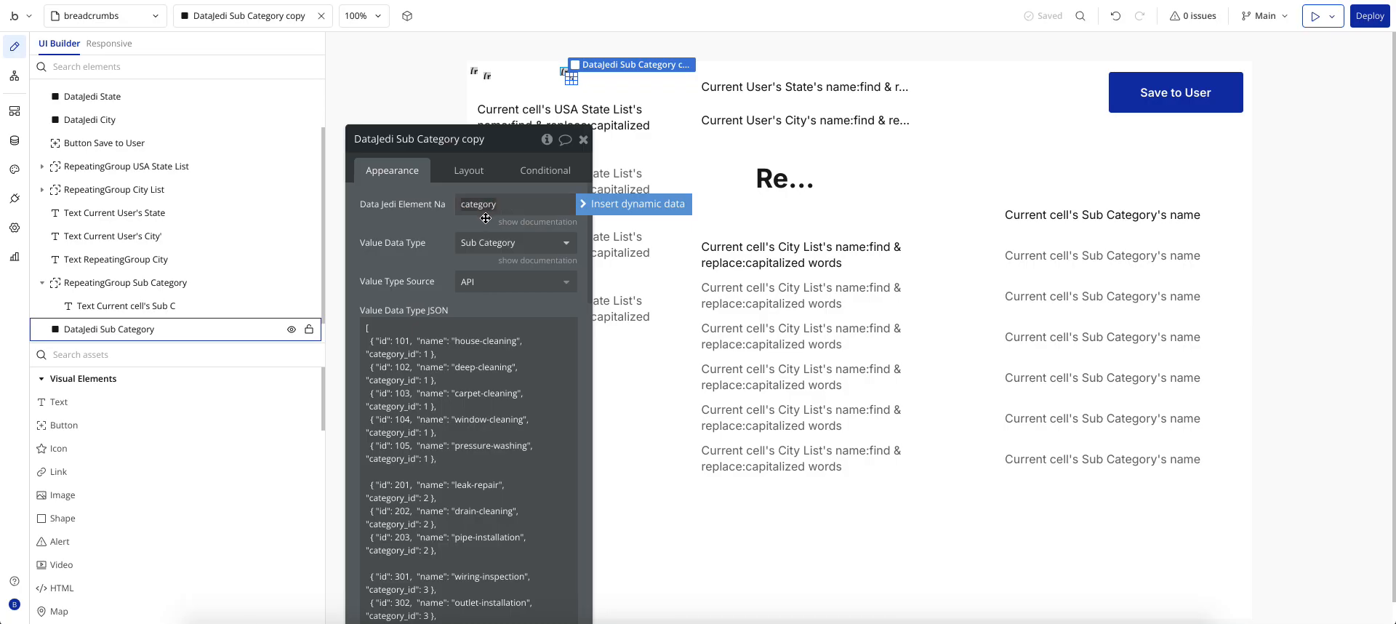
{"action": "left_click", "coordinate": [486, 247]}
{"action": "type", "text": "cat"}
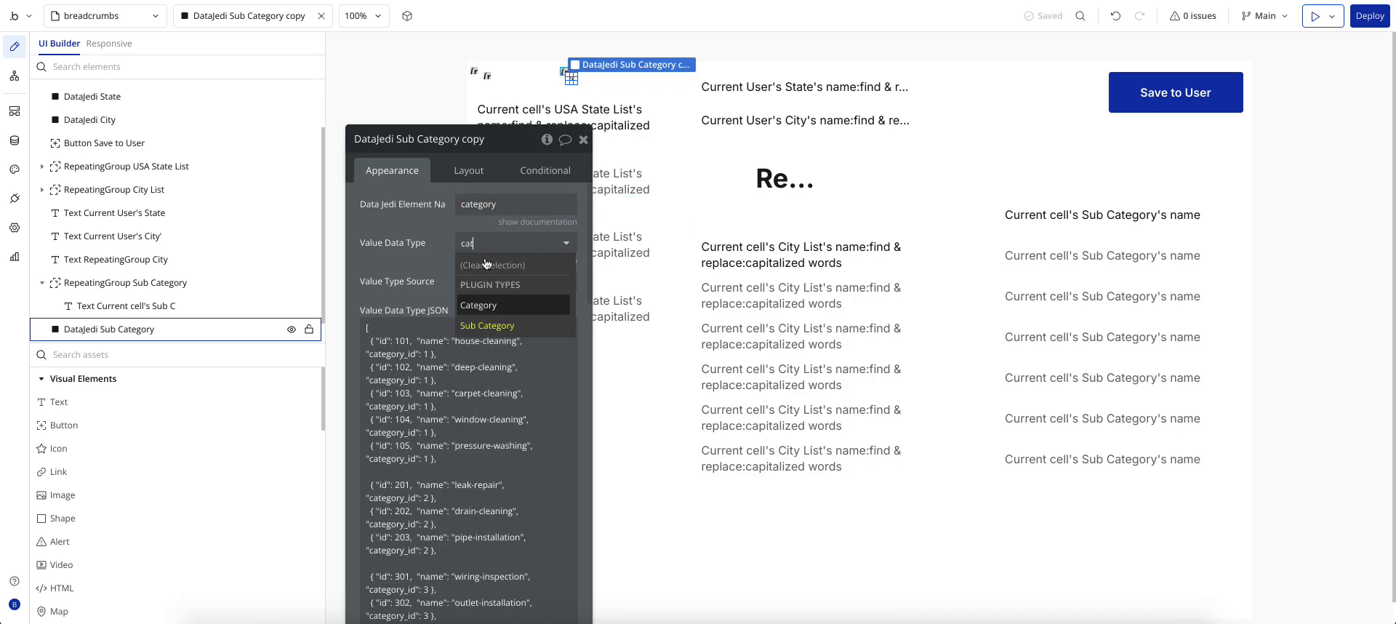
{"action": "left_click", "coordinate": [480, 306]}
Copy the categories JSON from the ChatGPT conversation and replace the duplicated Data Jedi element's JSON in Bubble with it.
{"action": "key", "text": "ctrl+Tab"}
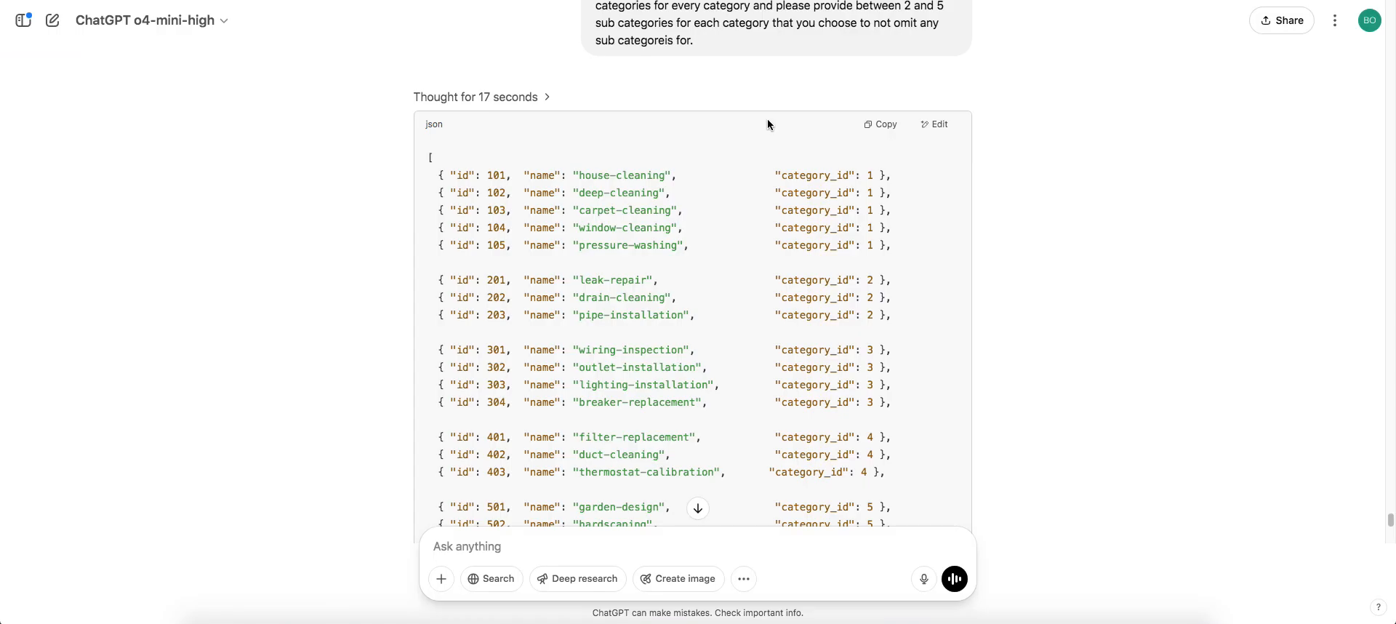
{"action": "scroll", "coordinate": [710, 248], "scroll_direction": "up", "scroll_amount": 10}
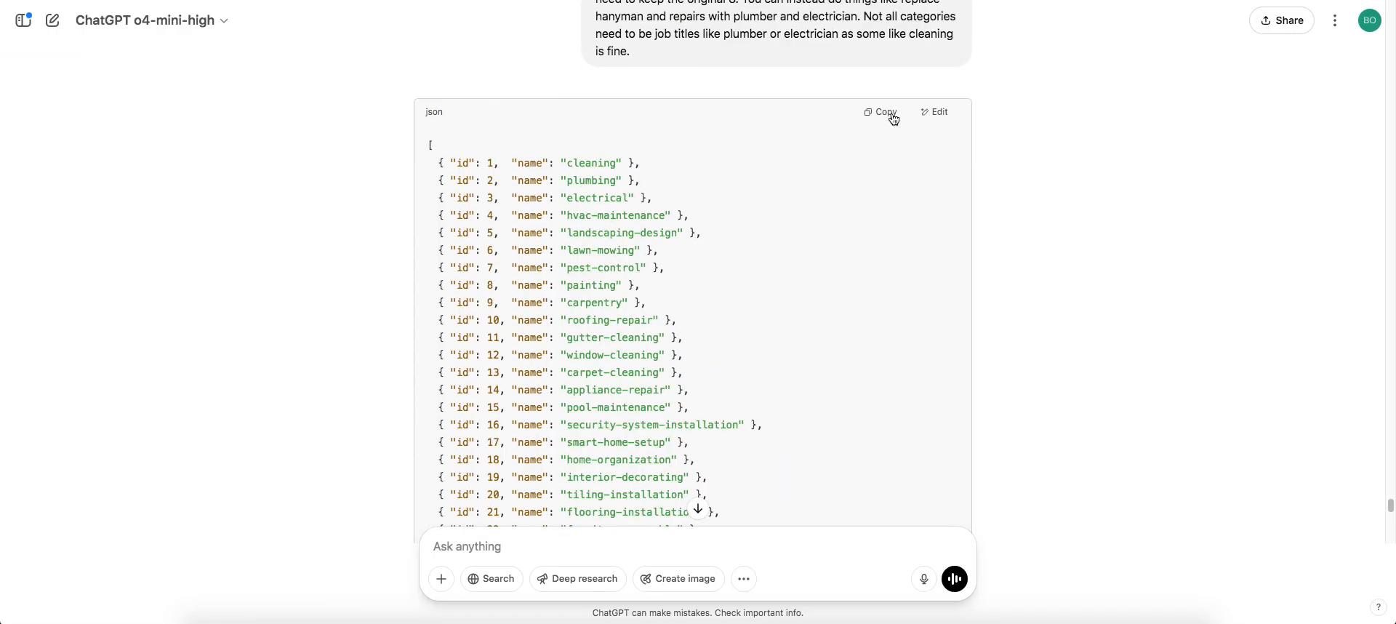
{"action": "key", "text": "ctrl+Tab"}
{"action": "left_click", "coordinate": [420, 391]}
{"action": "key", "text": "ctrl+a"}
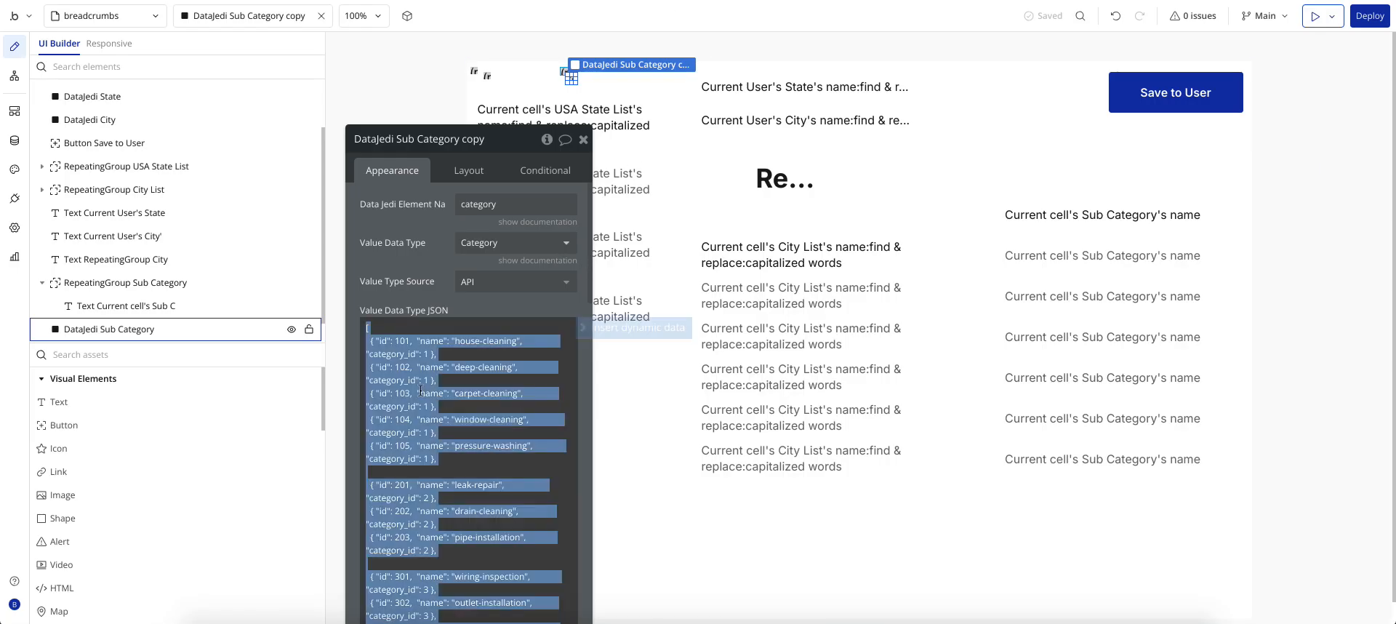
{"action": "key", "text": "ctrl+v"}
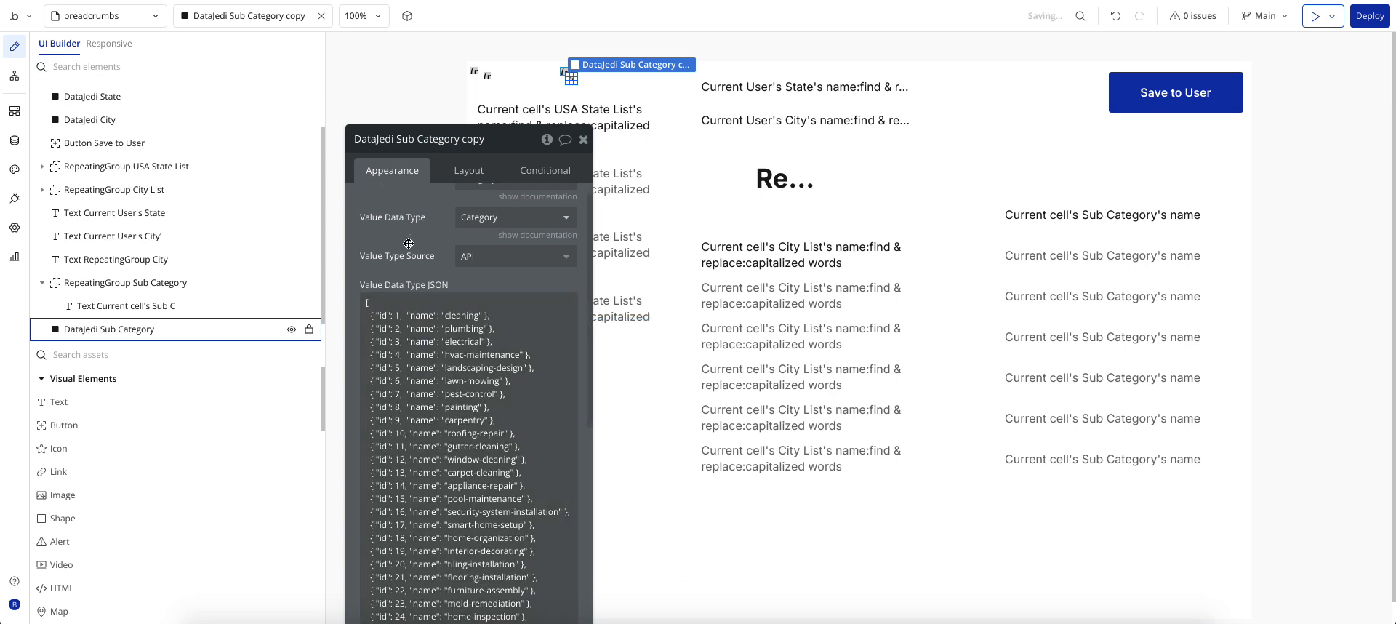
Rename the duplicated Data Jedi page element to DataJedi Category.
{"action": "left_click_drag", "start_coordinate": [397, 136], "coordinate": [504, 140]}
{"action": "type", "text": "Category"}
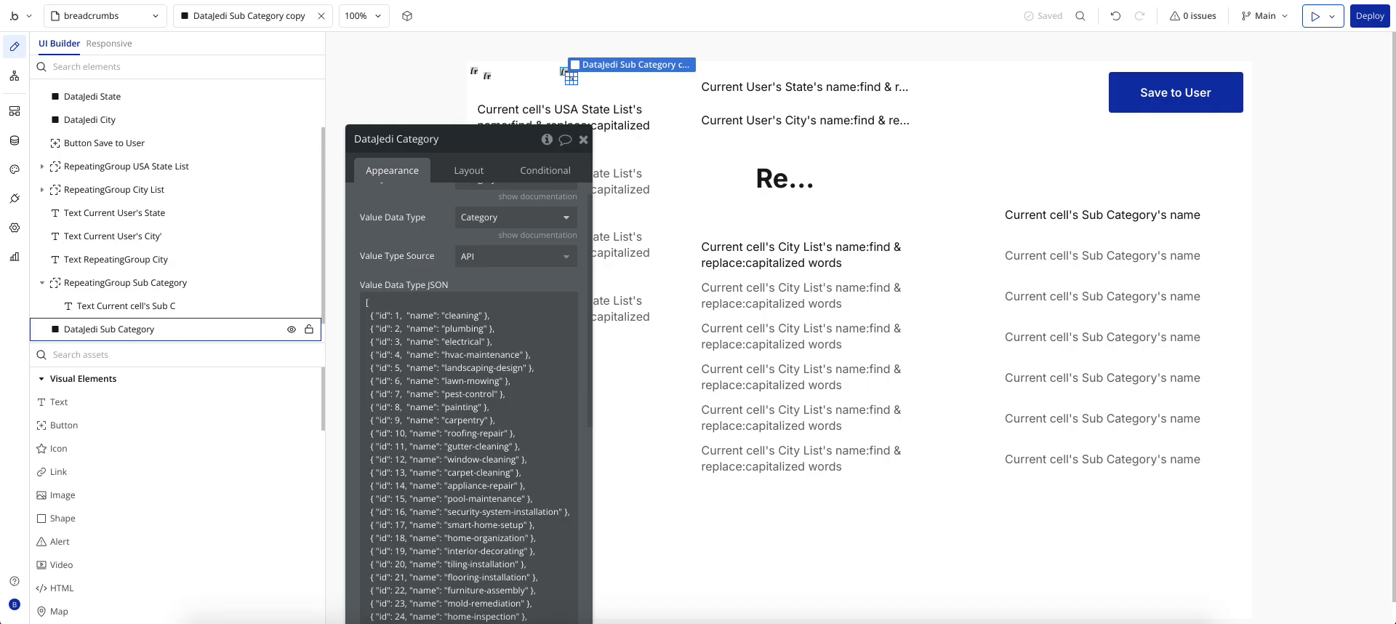
{"action": "left_click", "coordinate": [394, 197]}
Duplicate the sub category name text within its repeating group cell and clear the copy's expression.
{"action": "left_click", "coordinate": [1056, 220]}
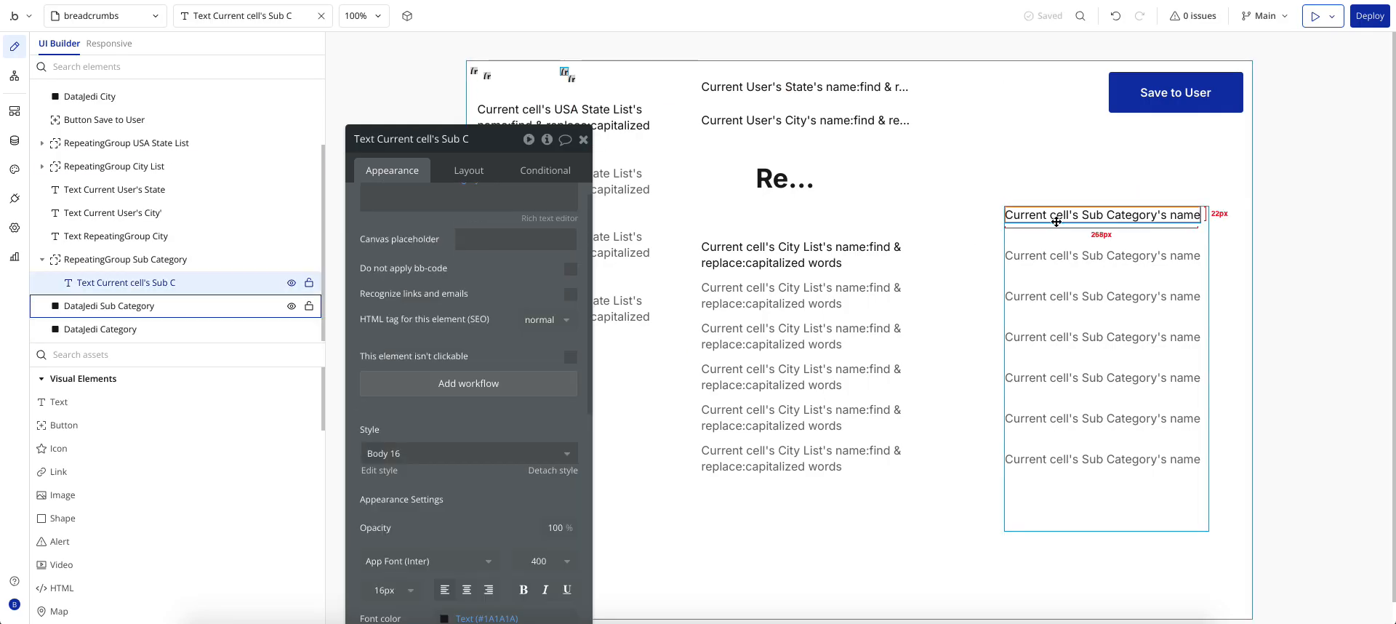
{"action": "key", "text": "ctrl+v"}
{"action": "left_click", "coordinate": [1057, 233]}
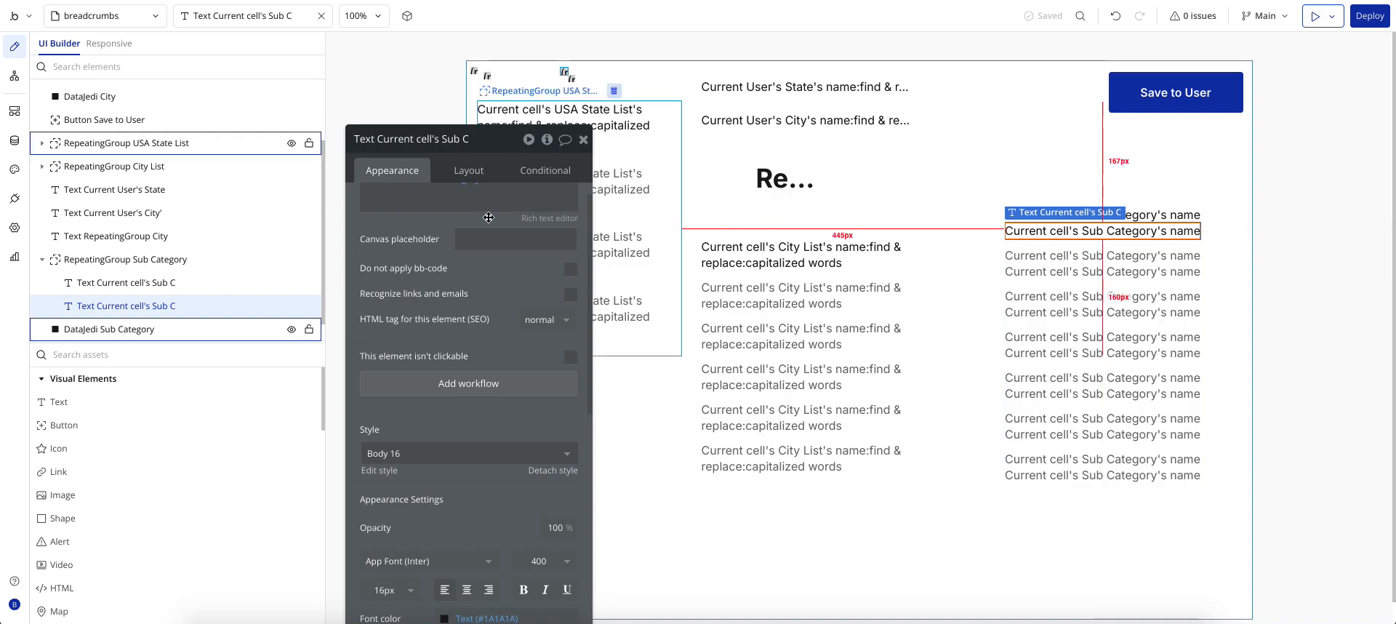
{"action": "scroll", "coordinate": [406, 264], "scroll_direction": "up", "scroll_amount": 1}
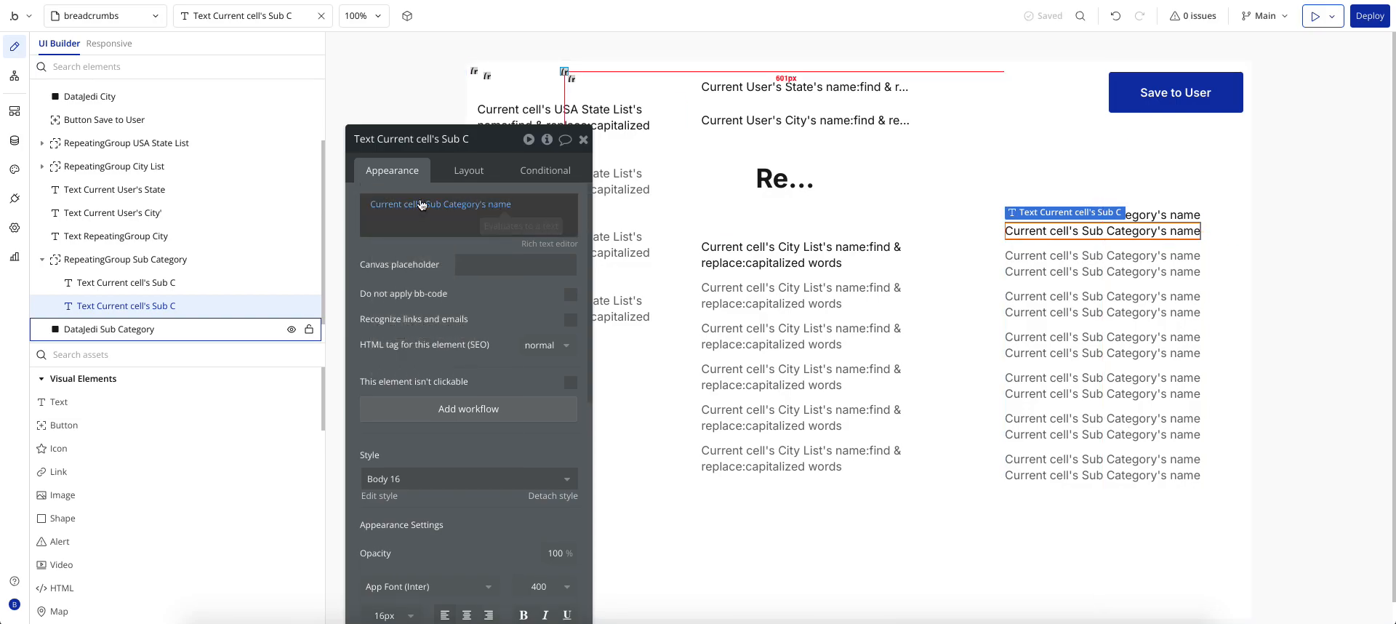
{"action": "right_click", "coordinate": [383, 210]}
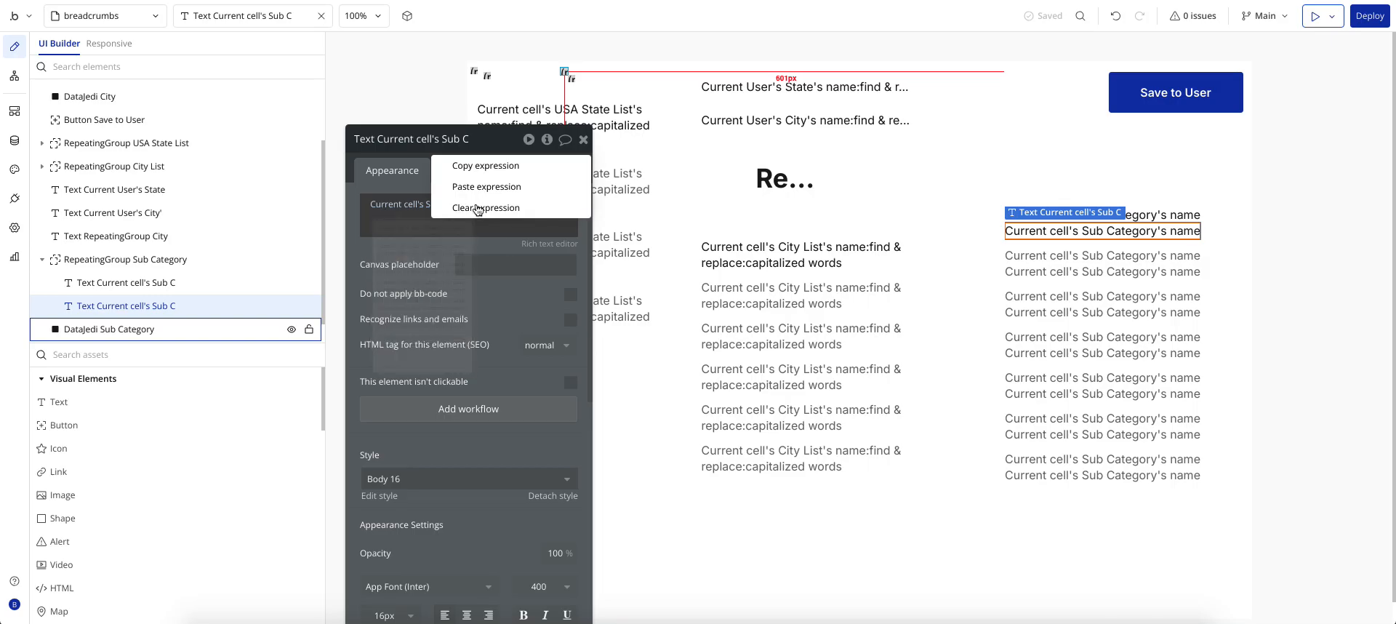
{"action": "left_click", "coordinate": [476, 210]}
Set the copied text's expression to DataJedi Category's Value List:filtered.
{"action": "left_click", "coordinate": [382, 205]}
{"action": "type", "text": "dat"}
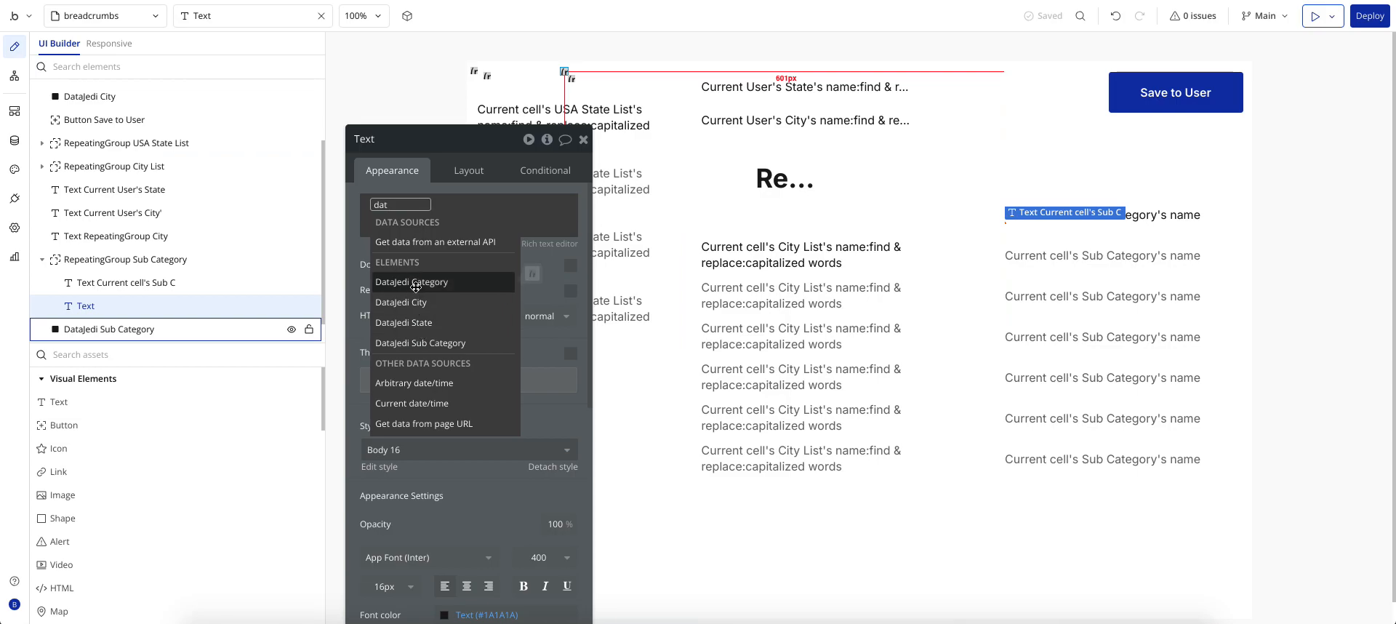
{"action": "left_click", "coordinate": [416, 284]}
{"action": "left_click", "coordinate": [480, 242]}
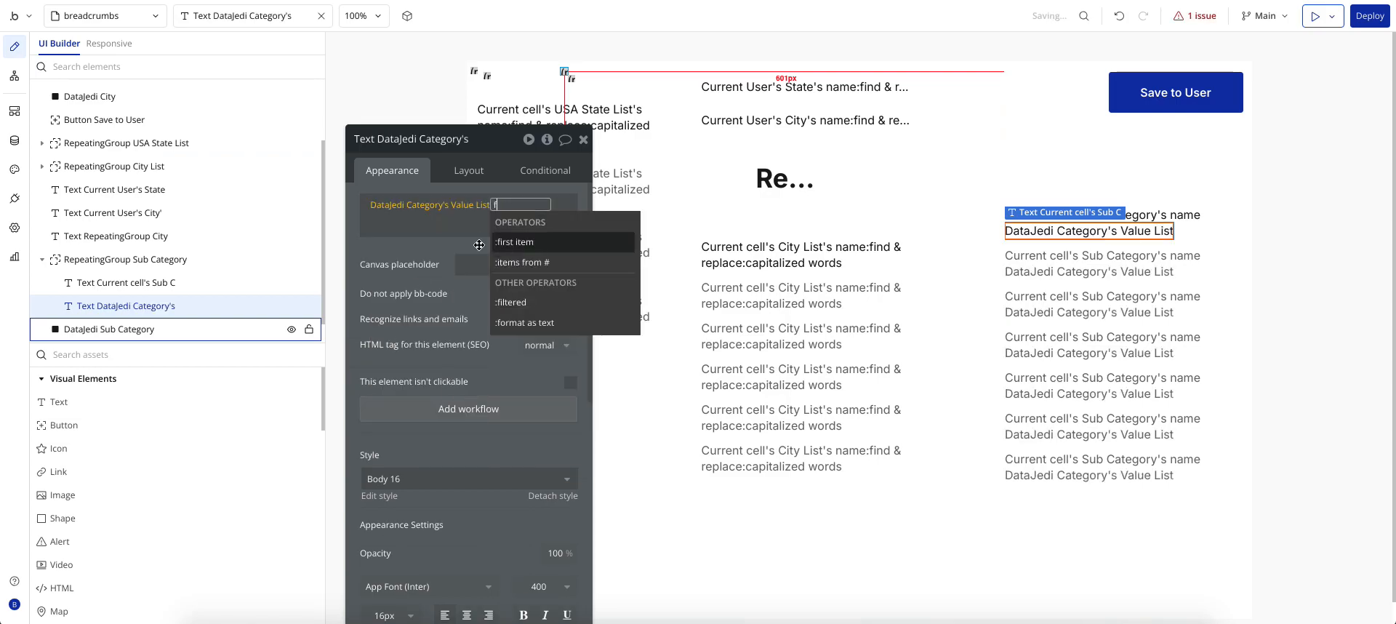
{"action": "left_click", "coordinate": [514, 298]}
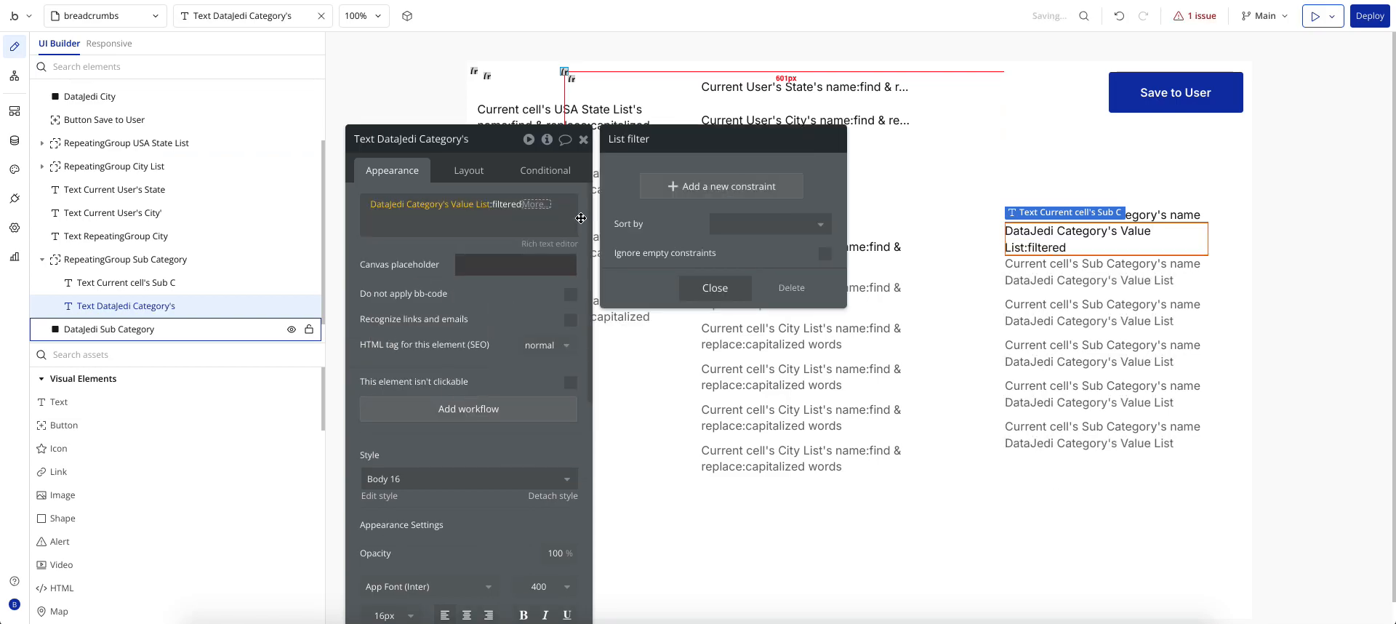
Add a list filter constraint where id = Current cell's Sub Category's category_id.
{"action": "left_click", "coordinate": [720, 191]}
{"action": "left_click", "coordinate": [633, 182]}
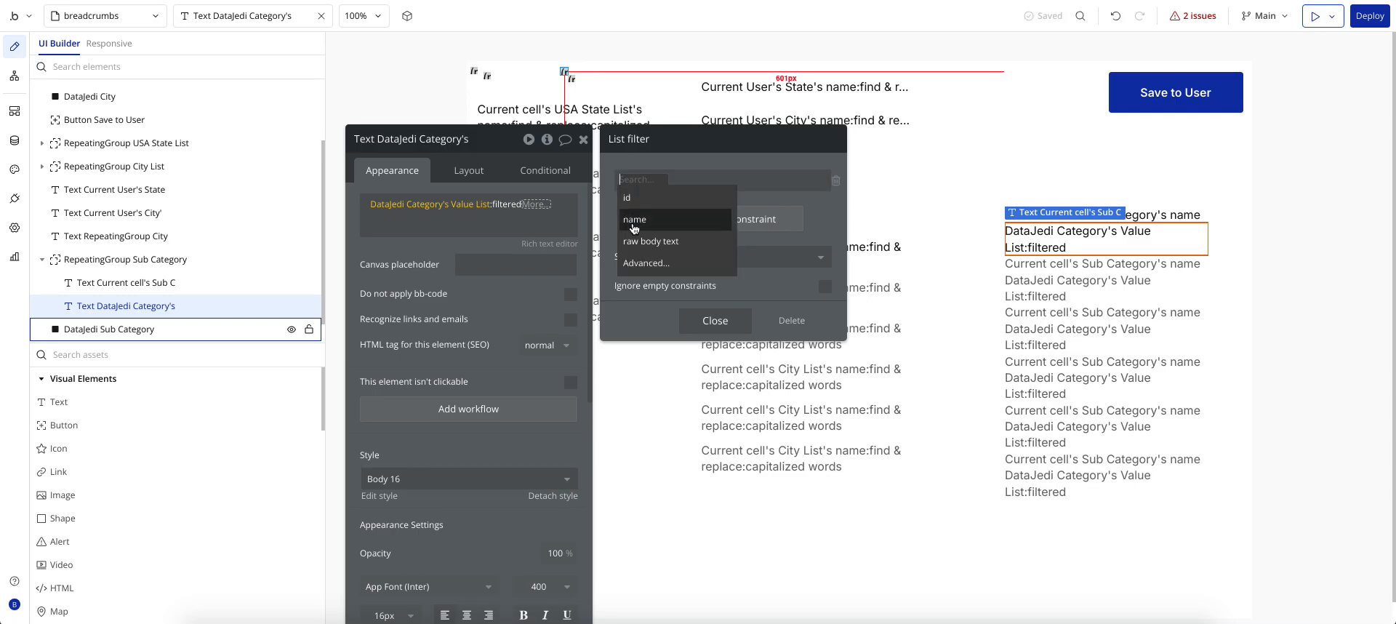
{"action": "left_click", "coordinate": [637, 200]}
{"action": "left_click", "coordinate": [639, 181]}
{"action": "left_click", "coordinate": [637, 201]}
{"action": "left_click", "coordinate": [648, 181]}
{"action": "left_click", "coordinate": [664, 218]}
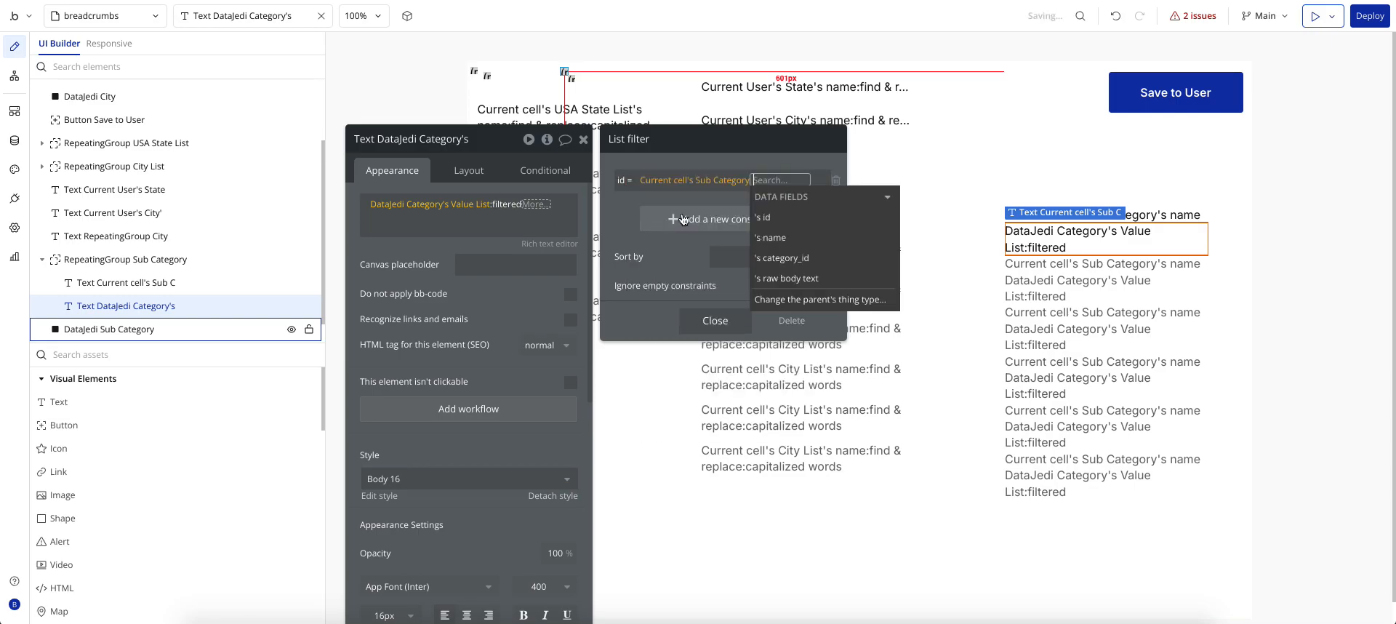
{"action": "left_click", "coordinate": [739, 256]}
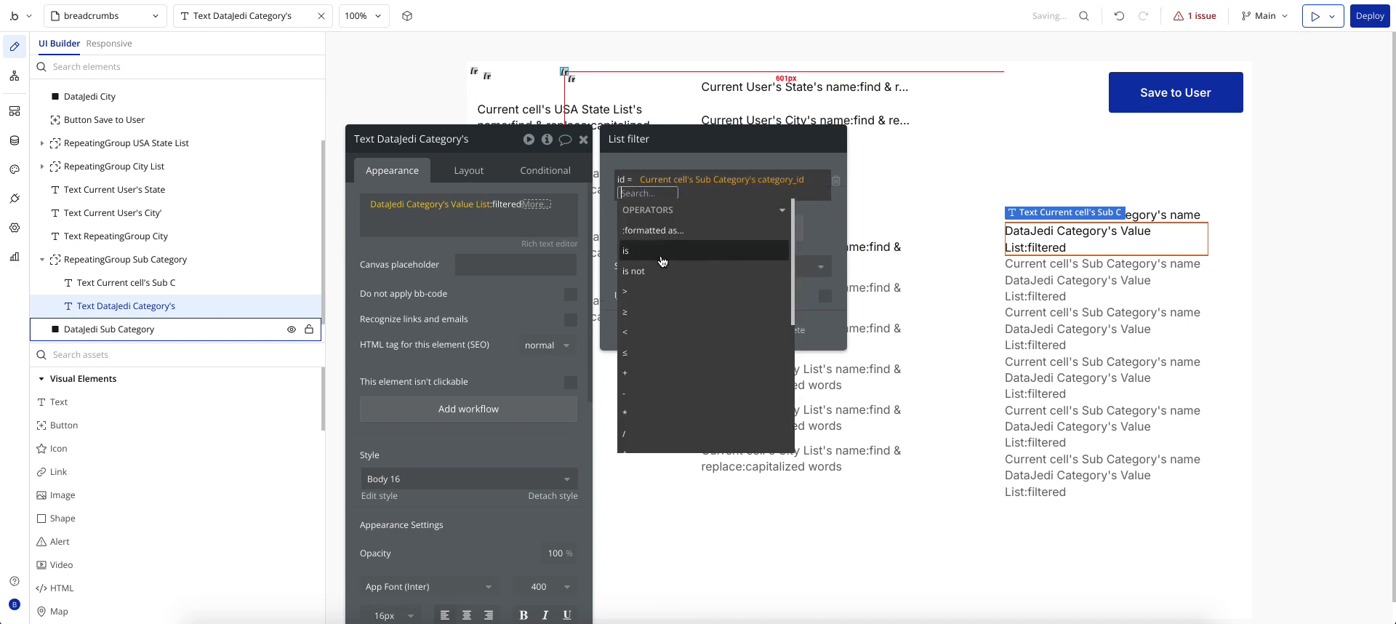
{"action": "left_click", "coordinate": [409, 252]}
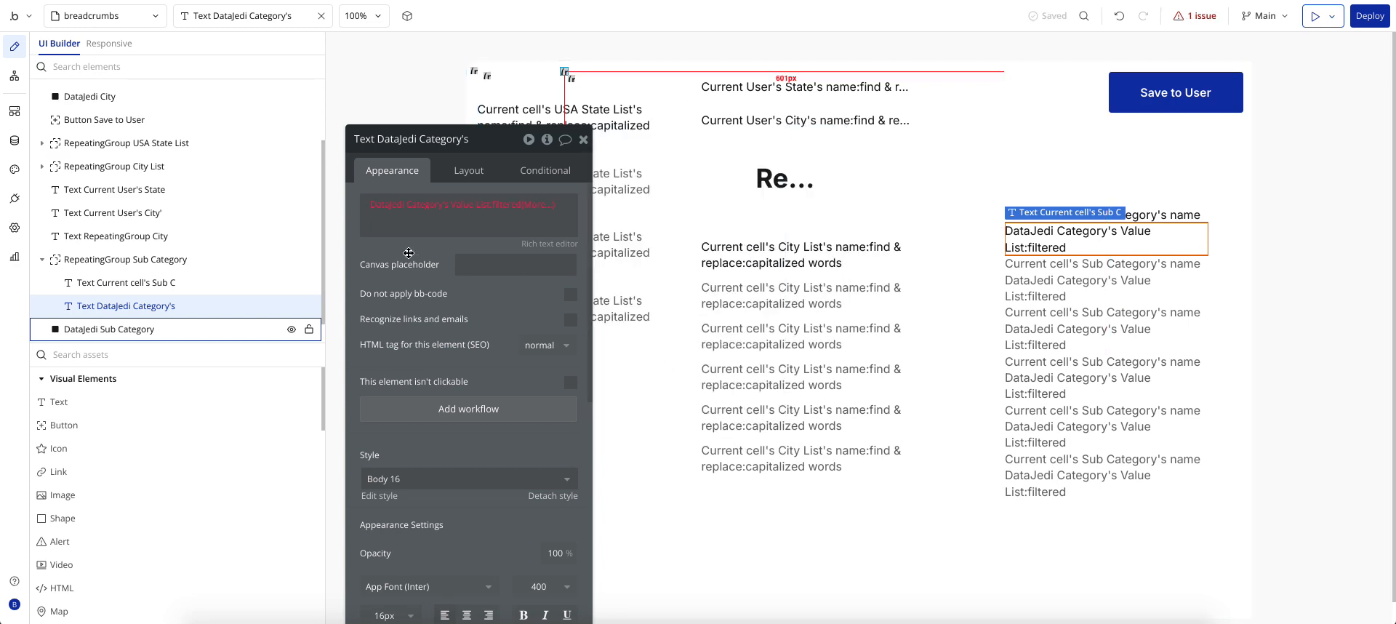
Extend the filtered category expression with :first item's name.
{"action": "left_click", "coordinate": [528, 203]}
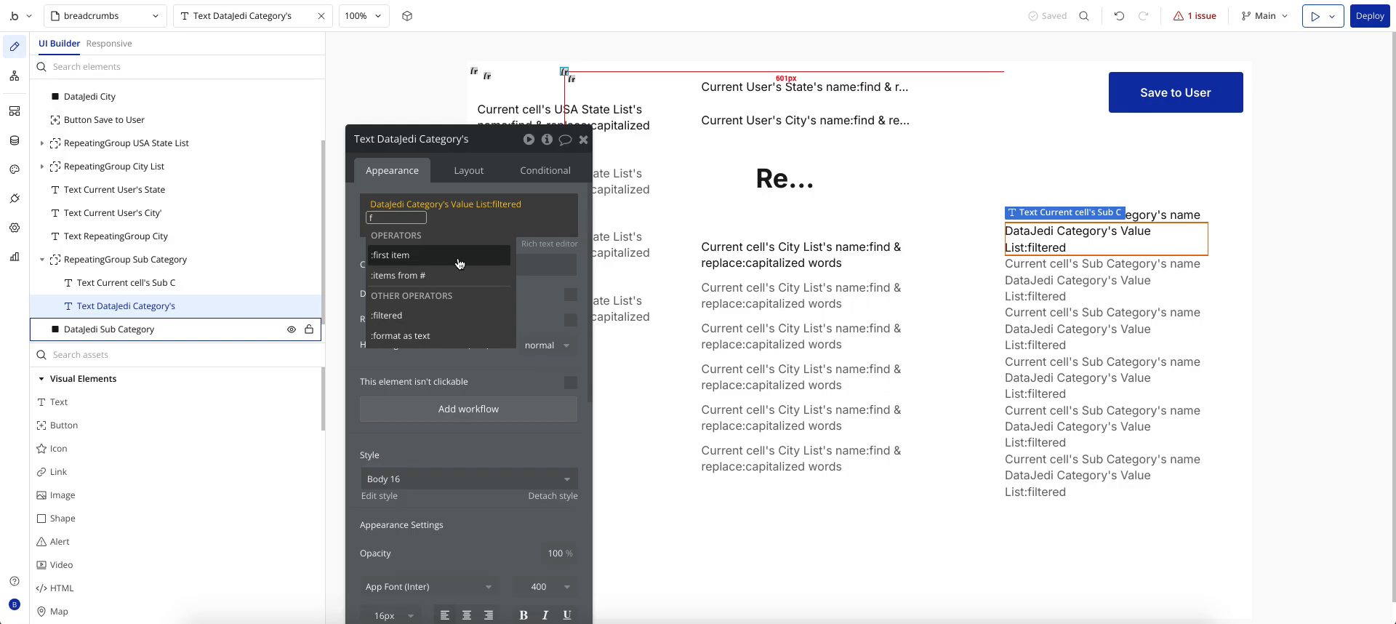
{"action": "left_click", "coordinate": [390, 315]}
{"action": "left_click", "coordinate": [416, 276]}
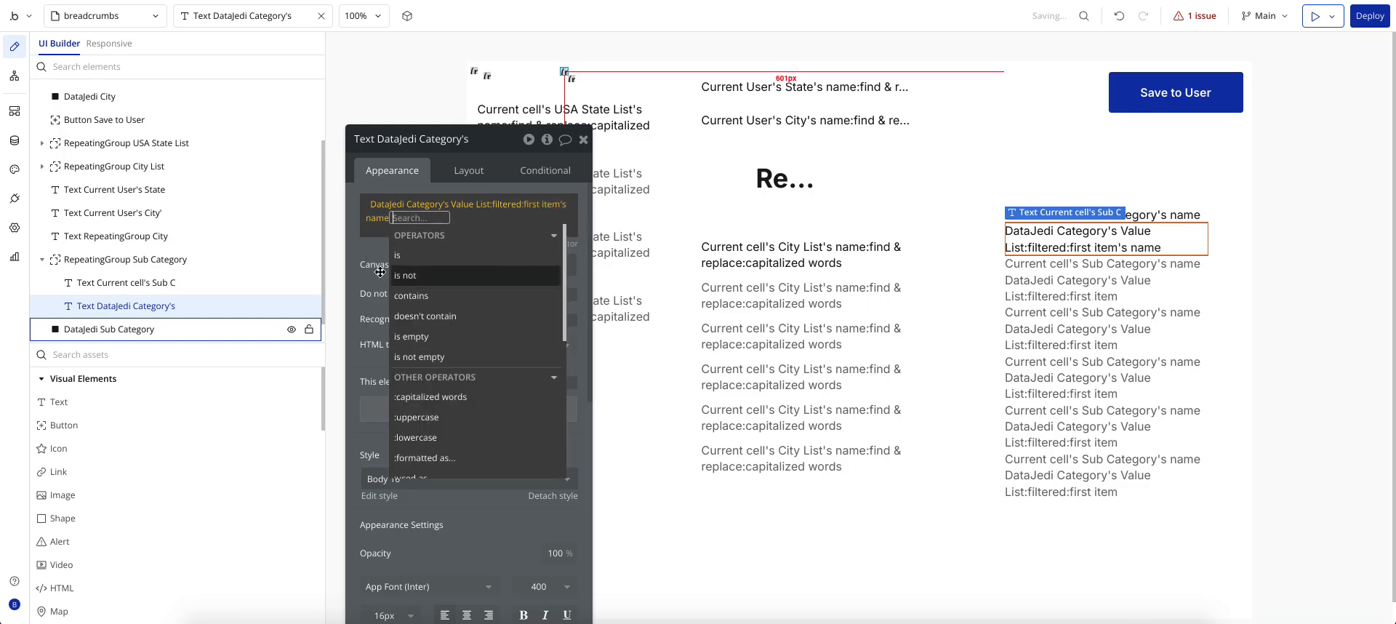
{"action": "left_click", "coordinate": [378, 263]}
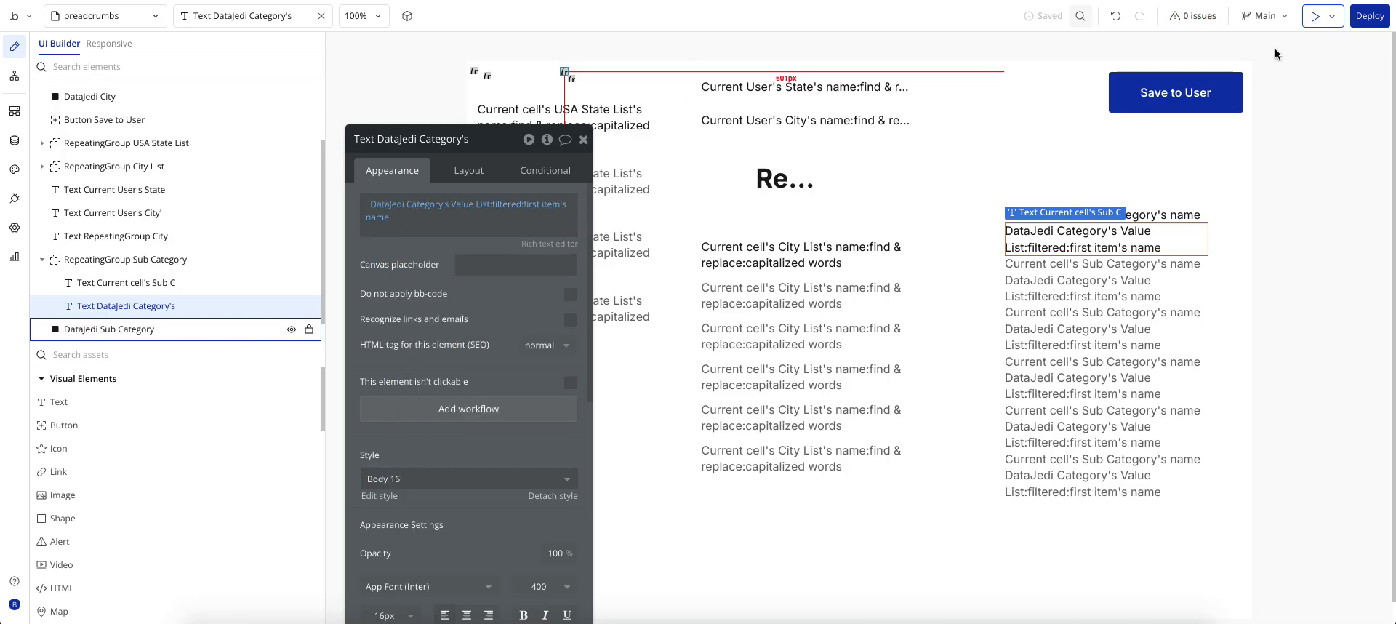
Preview the page and check each sub category and its category name throughout the repeating group, and return to the editor.
{"action": "left_click", "coordinate": [1314, 16]}
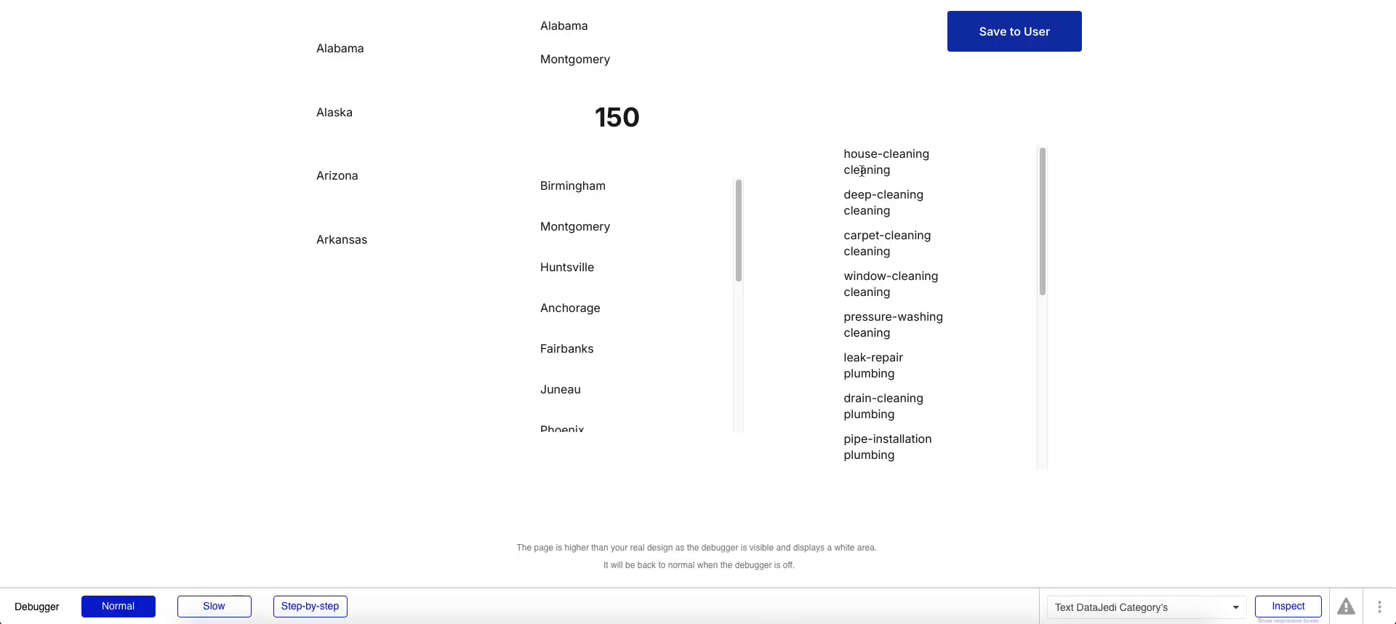
{"action": "scroll", "coordinate": [887, 275], "scroll_direction": "down", "scroll_amount": 20}
{"action": "scroll", "coordinate": [887, 275], "scroll_direction": "up", "scroll_amount": 20}
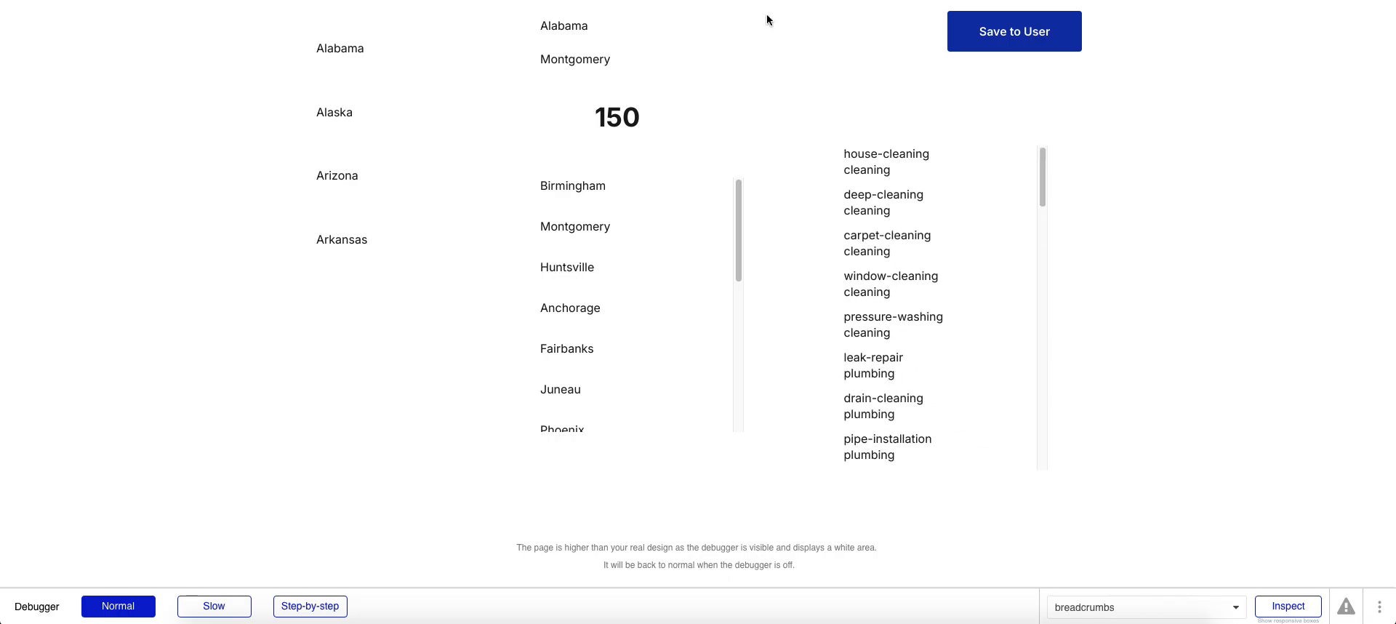
{"action": "key", "text": "ctrl+shift+Tab"}
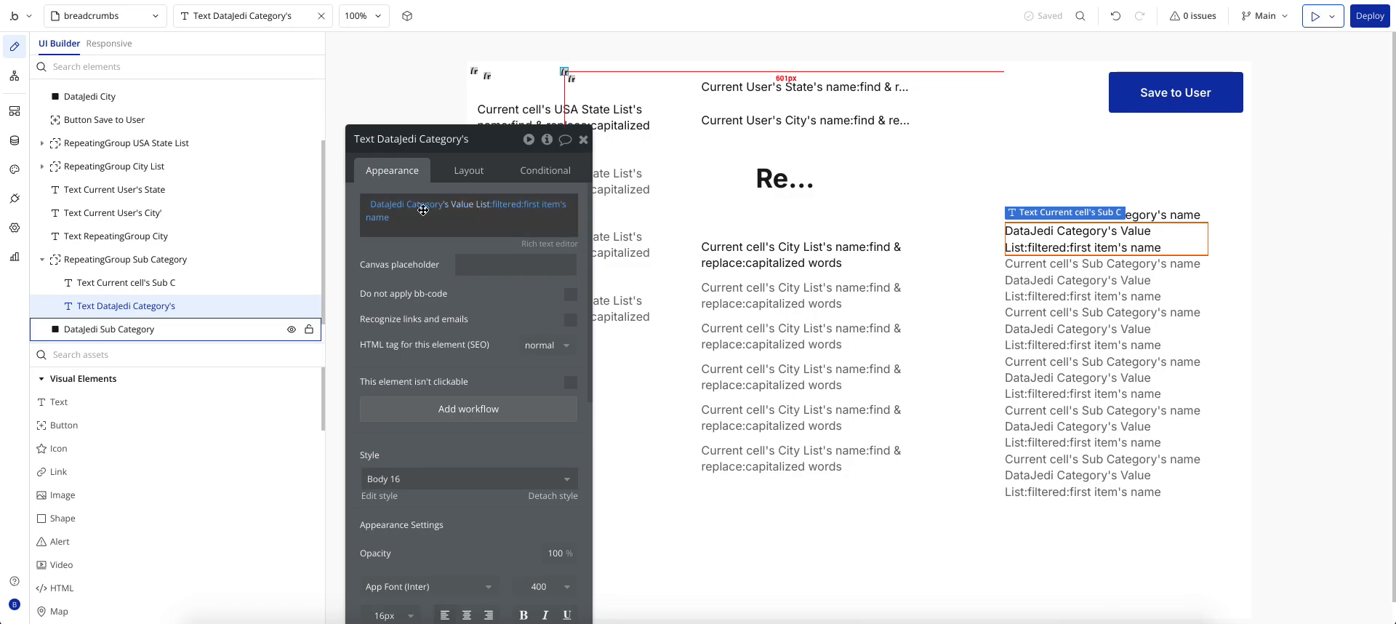
Review the app's database data types and return to the page design.
{"action": "left_click", "coordinate": [13, 142]}
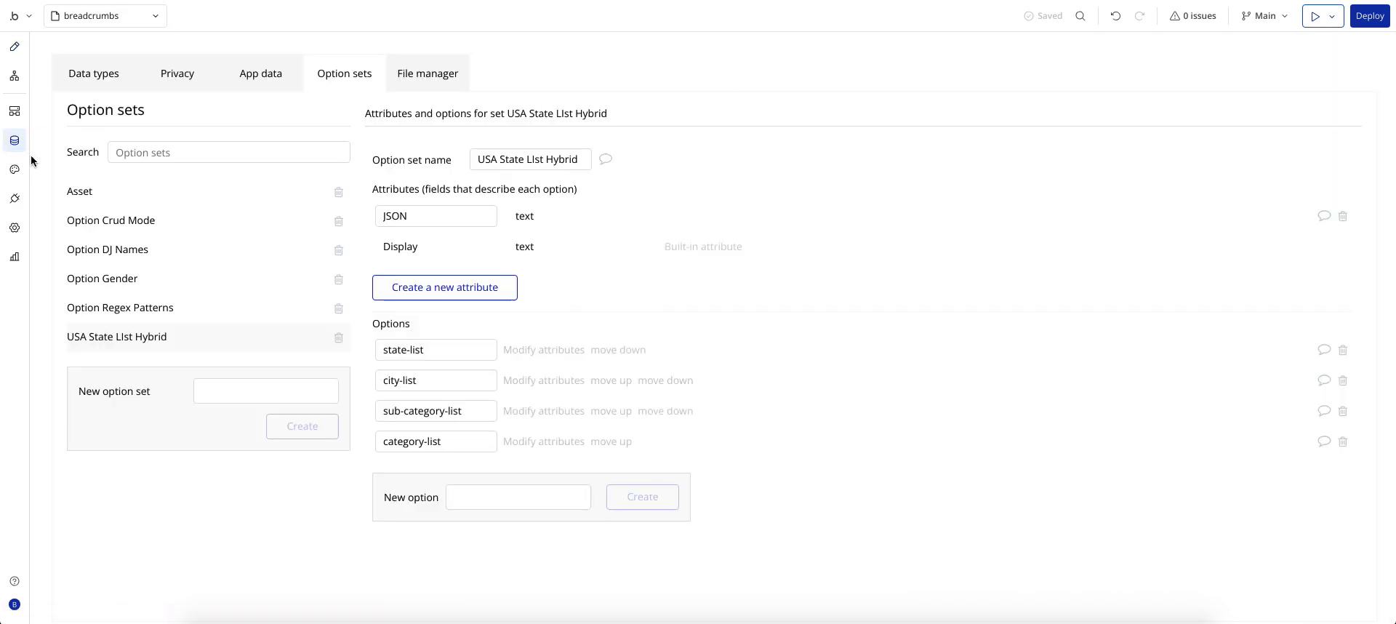
{"action": "left_click", "coordinate": [77, 84]}
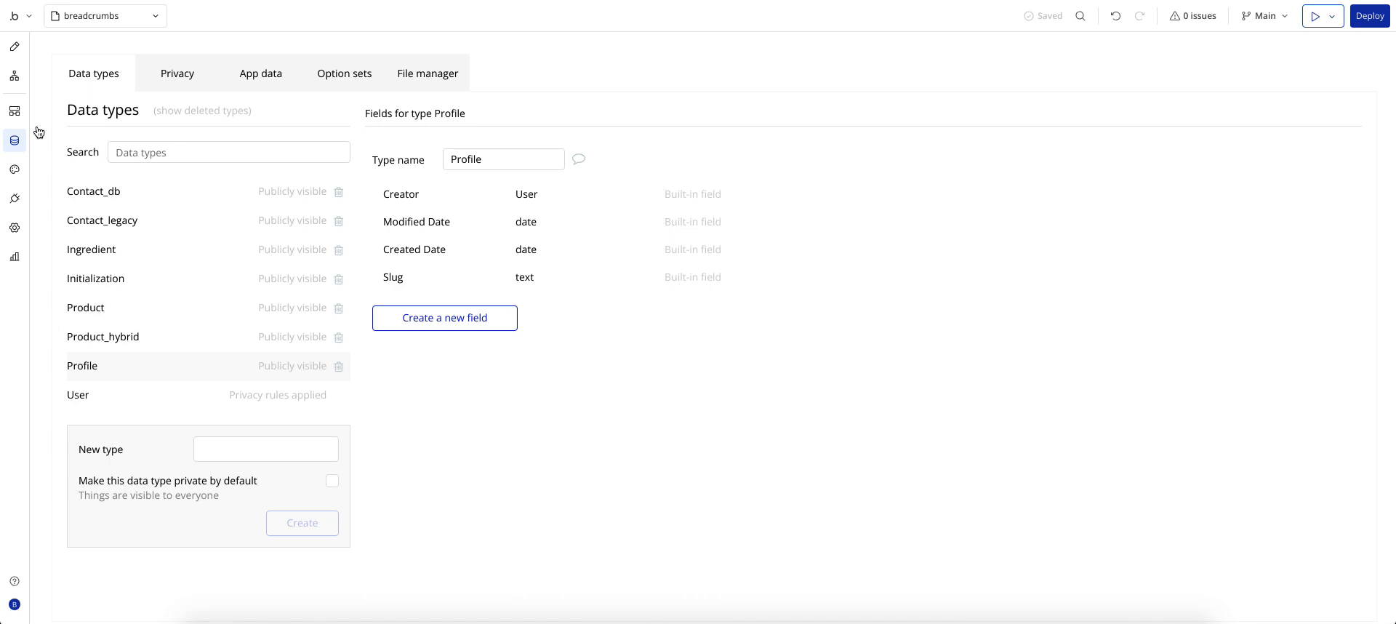
{"action": "left_click", "coordinate": [12, 48]}
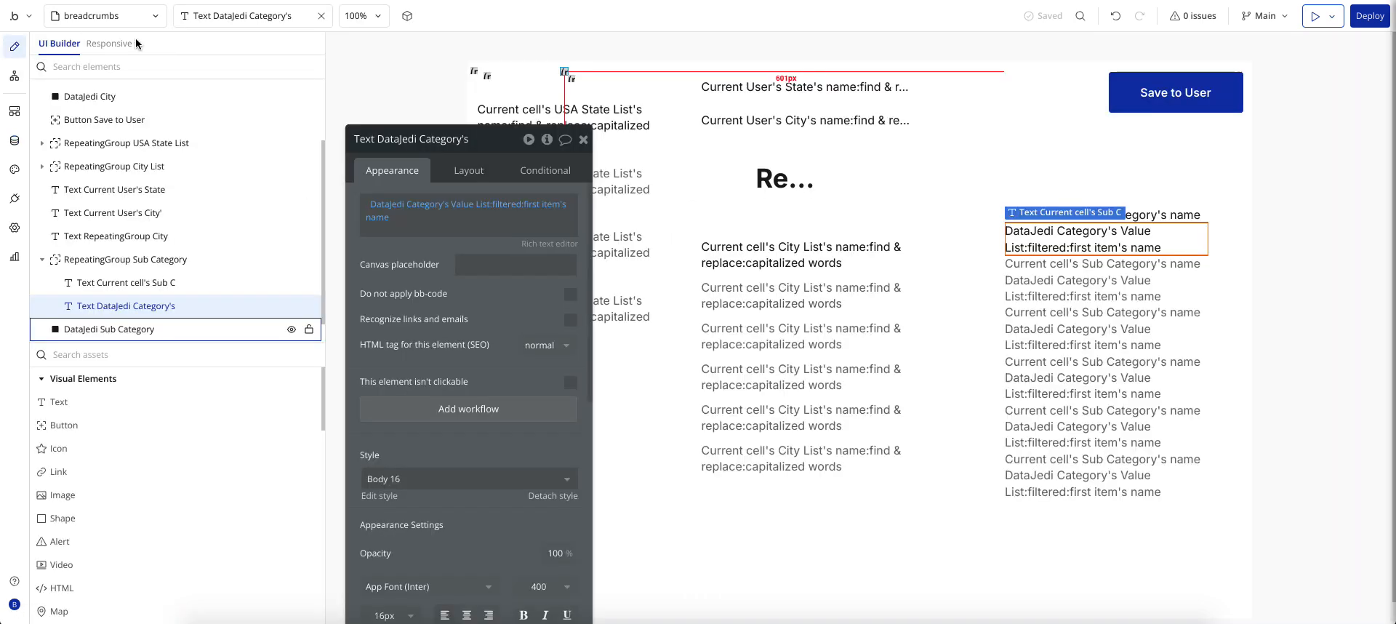
Inspect the DataJedi Category element's JSON, highlighting the id of the cleaning entry and repositioning the property editor to show more entries.
{"action": "left_click", "coordinate": [565, 72]}
{"action": "left_click", "coordinate": [389, 347]}
{"action": "left_click", "coordinate": [397, 341]}
{"action": "double_click", "coordinate": [397, 340]}
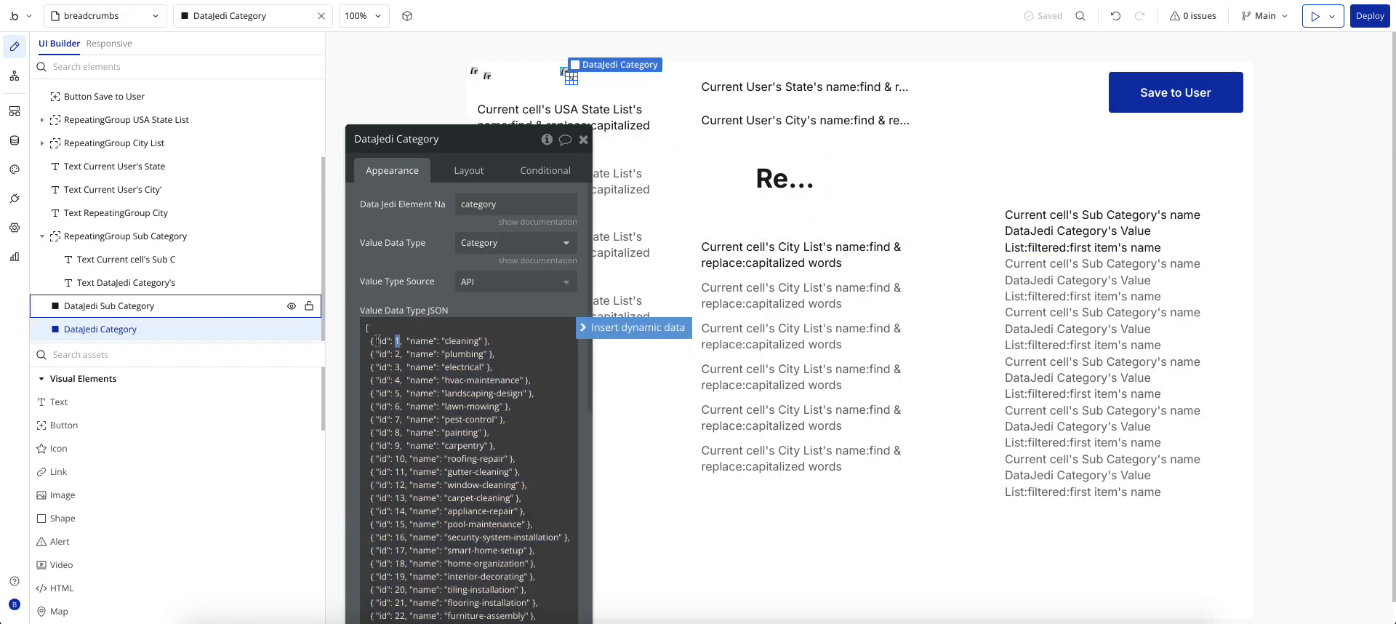
{"action": "left_click_drag", "start_coordinate": [383, 286], "coordinate": [330, 222]}
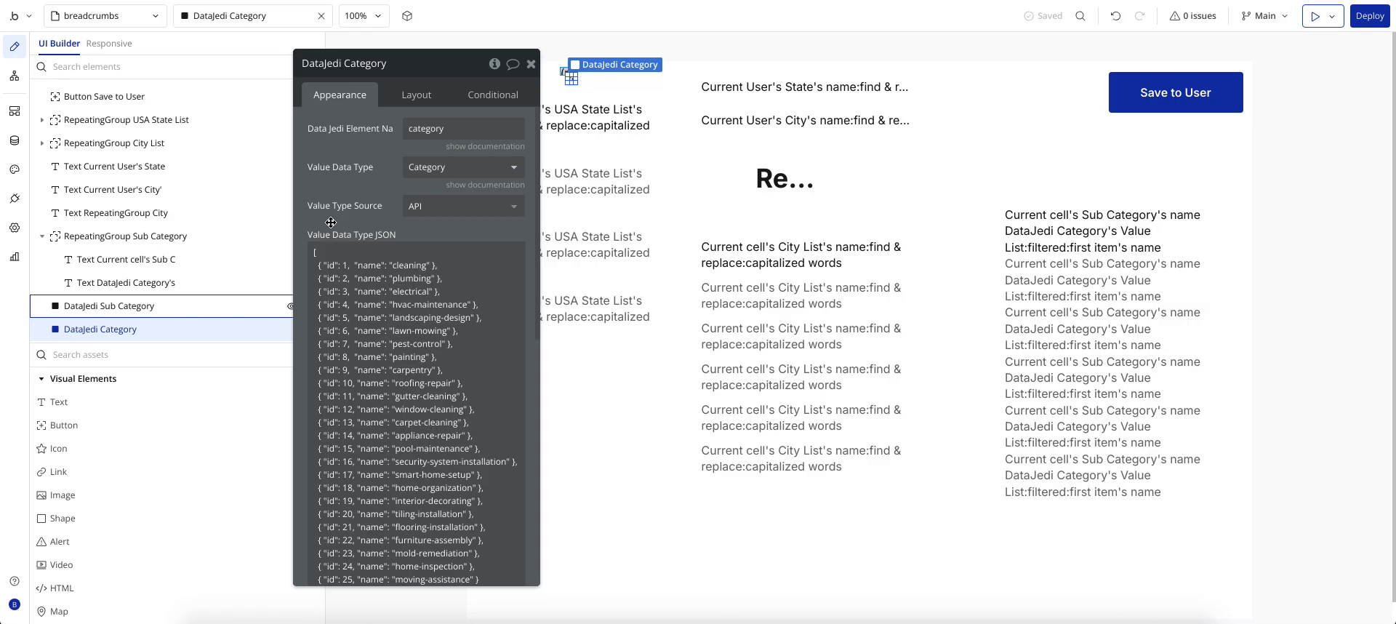
Examine the DataJedi Category element's JSON entries alongside the options of the USA State LIst Hybrid option set.
{"action": "scroll", "coordinate": [368, 338], "scroll_direction": "down", "scroll_amount": 2}
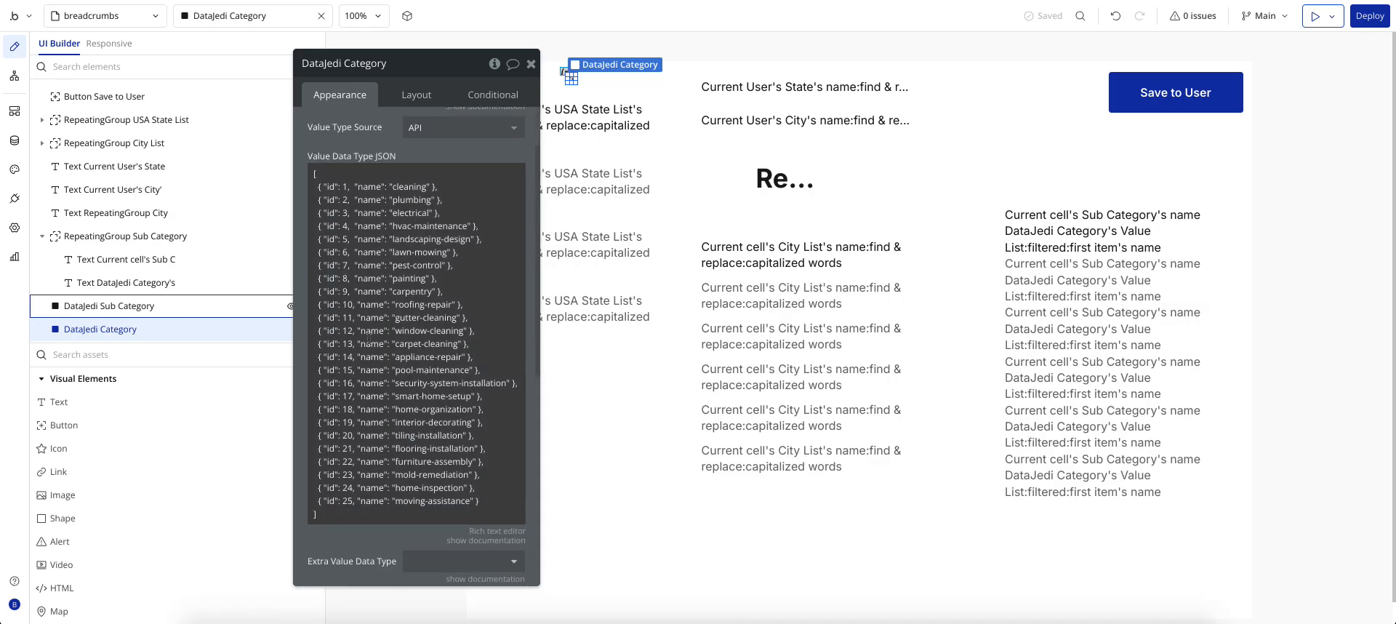
{"action": "scroll", "coordinate": [369, 338], "scroll_direction": "up", "scroll_amount": 2}
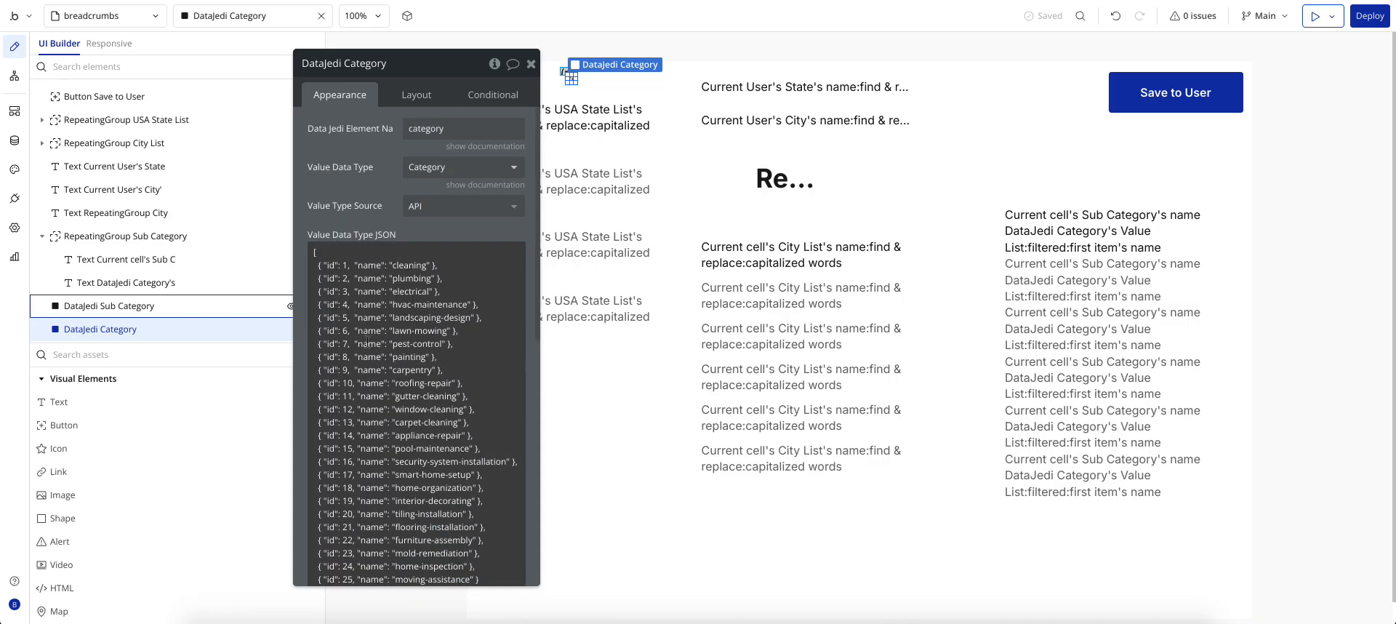
{"action": "scroll", "coordinate": [365, 307], "scroll_direction": "down", "scroll_amount": 1}
{"action": "scroll", "coordinate": [366, 307], "scroll_direction": "down", "scroll_amount": 1}
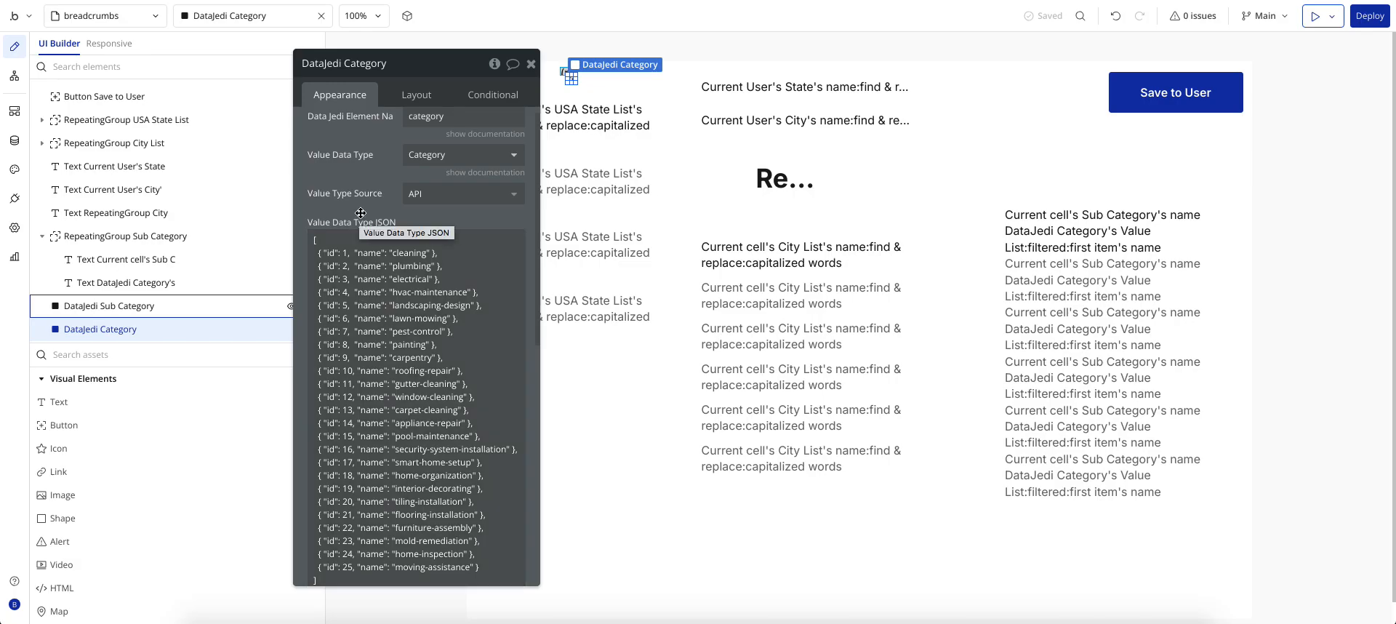
{"action": "left_click", "coordinate": [14, 141]}
{"action": "left_click", "coordinate": [343, 73]}
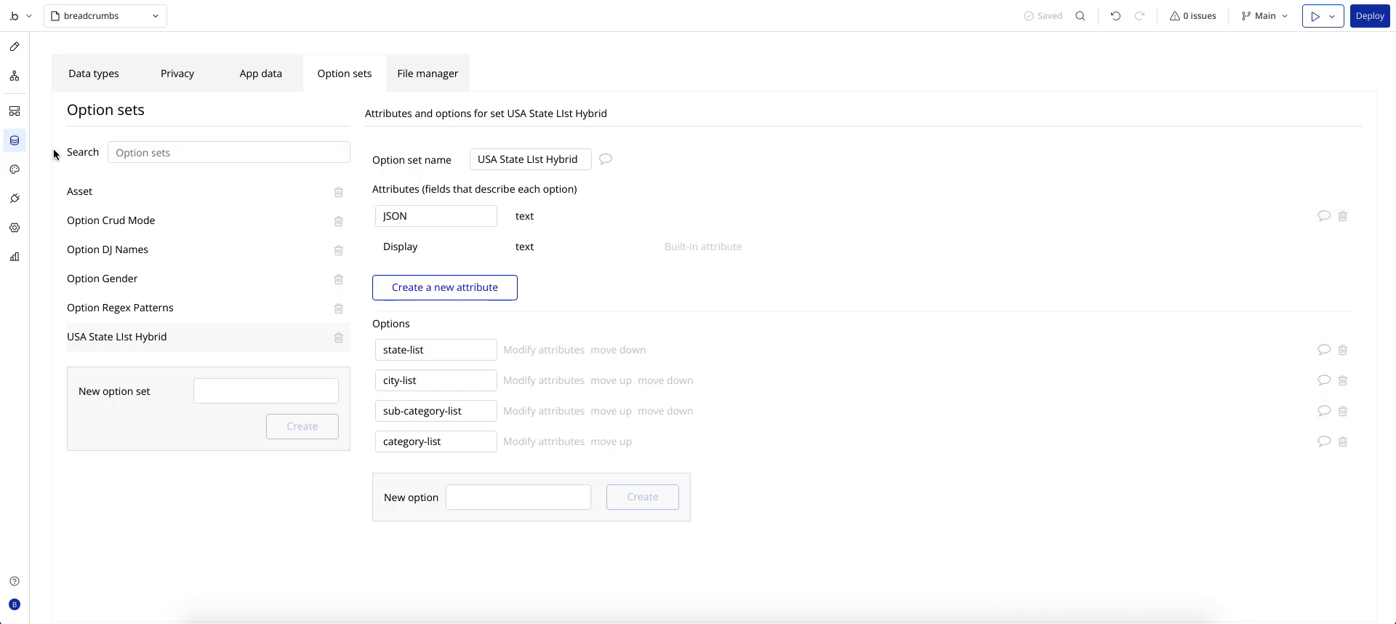
{"action": "left_click", "coordinate": [14, 46]}
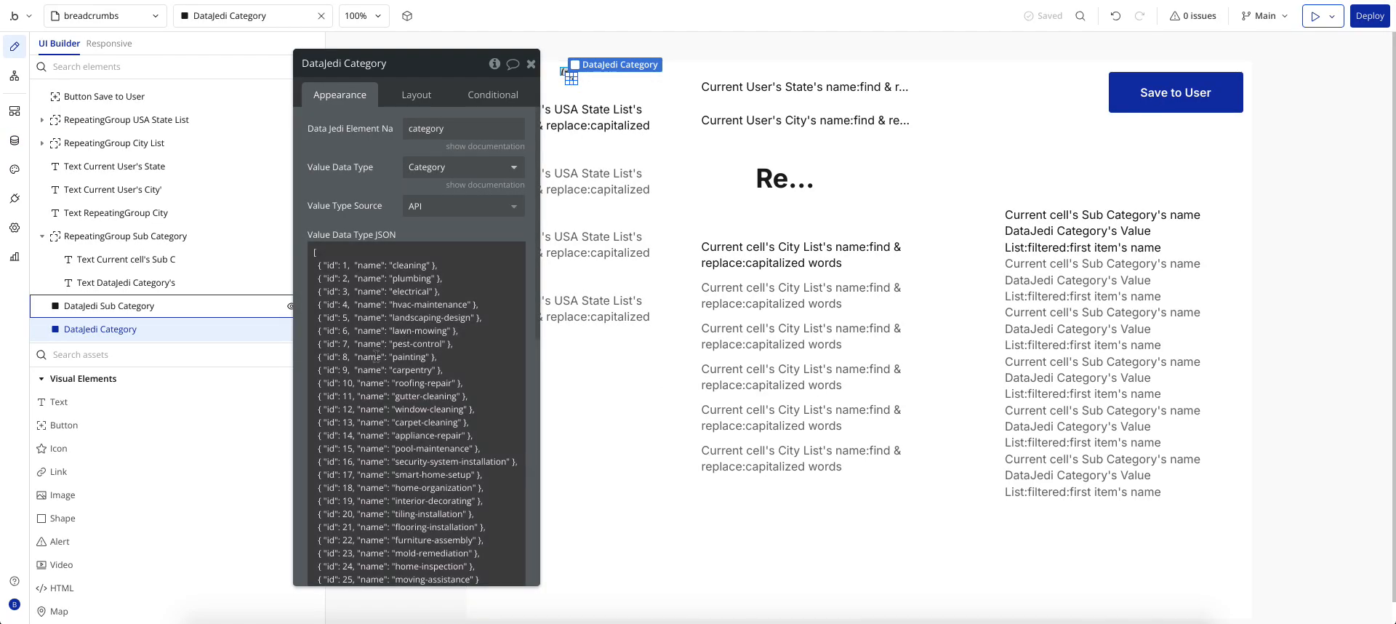
{"action": "scroll", "coordinate": [375, 358], "scroll_direction": "down", "scroll_amount": 1}
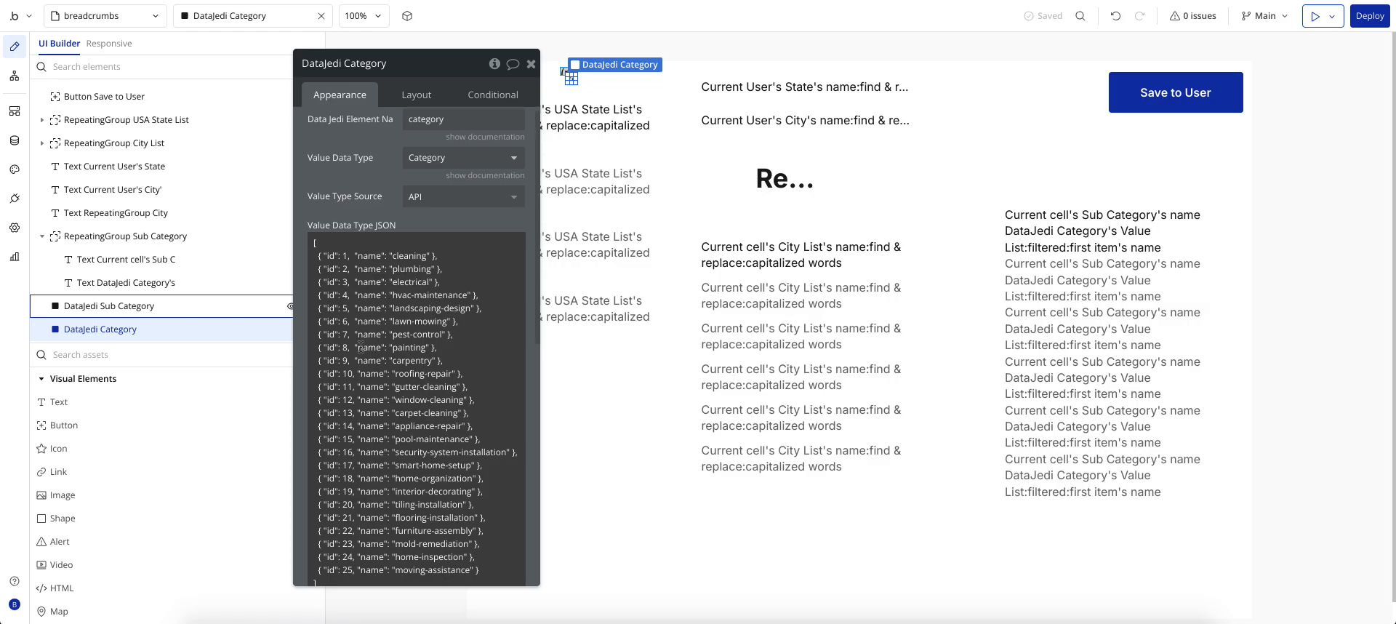
{"action": "scroll", "coordinate": [356, 335], "scroll_direction": "down", "scroll_amount": 1}
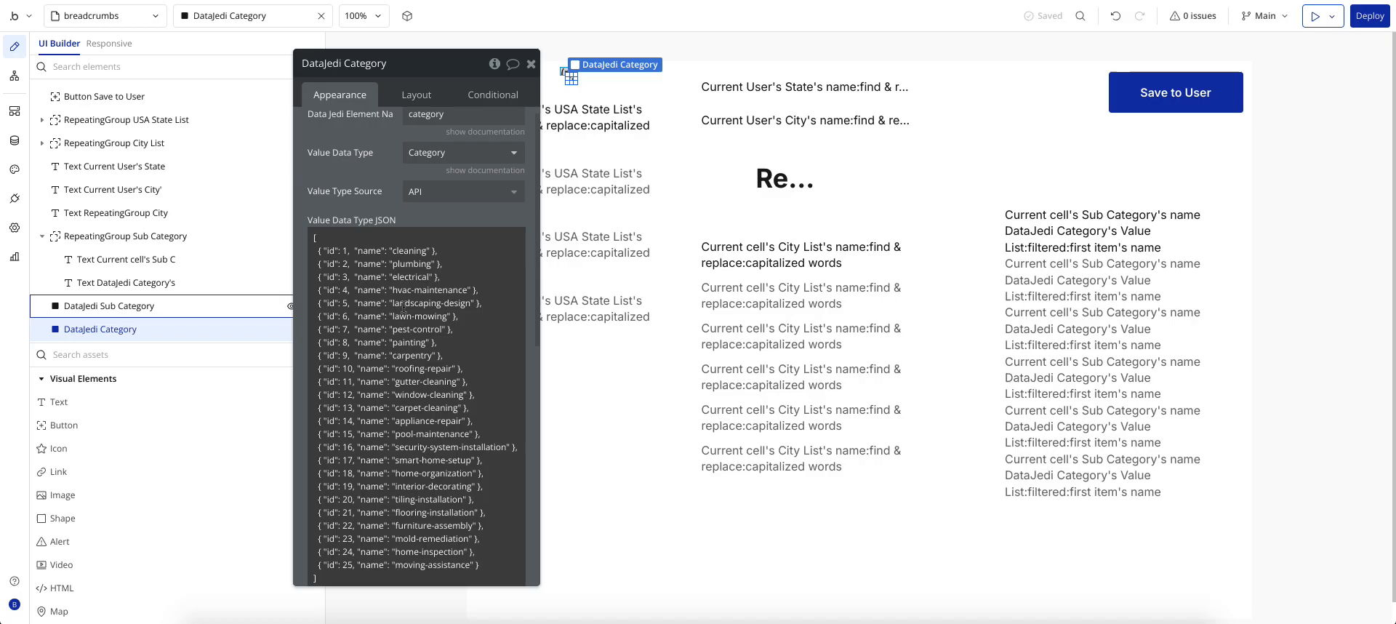
{"action": "scroll", "coordinate": [394, 330], "scroll_direction": "down", "scroll_amount": 1}
{"action": "scroll", "coordinate": [394, 331], "scroll_direction": "down", "scroll_amount": 1}
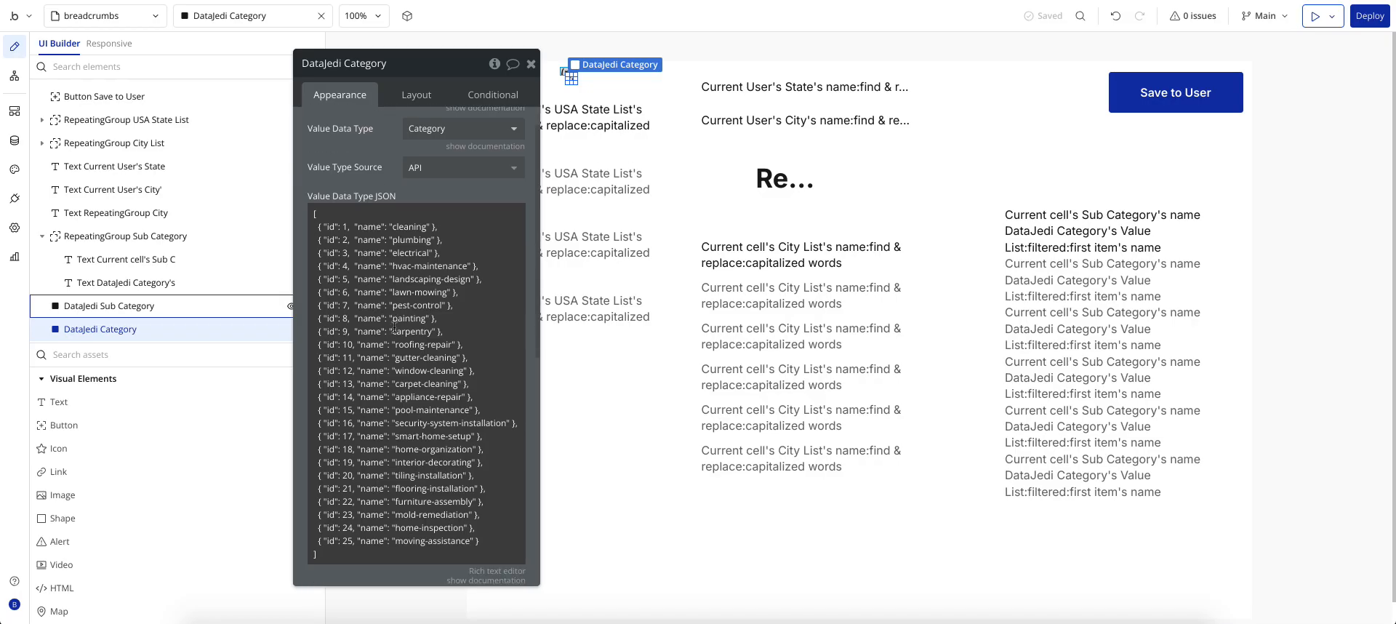
Highlight the entire JSON of the DataJedi Sub Category element and view the Sub Category call in the API Connector.
{"action": "left_click", "coordinate": [102, 308]}
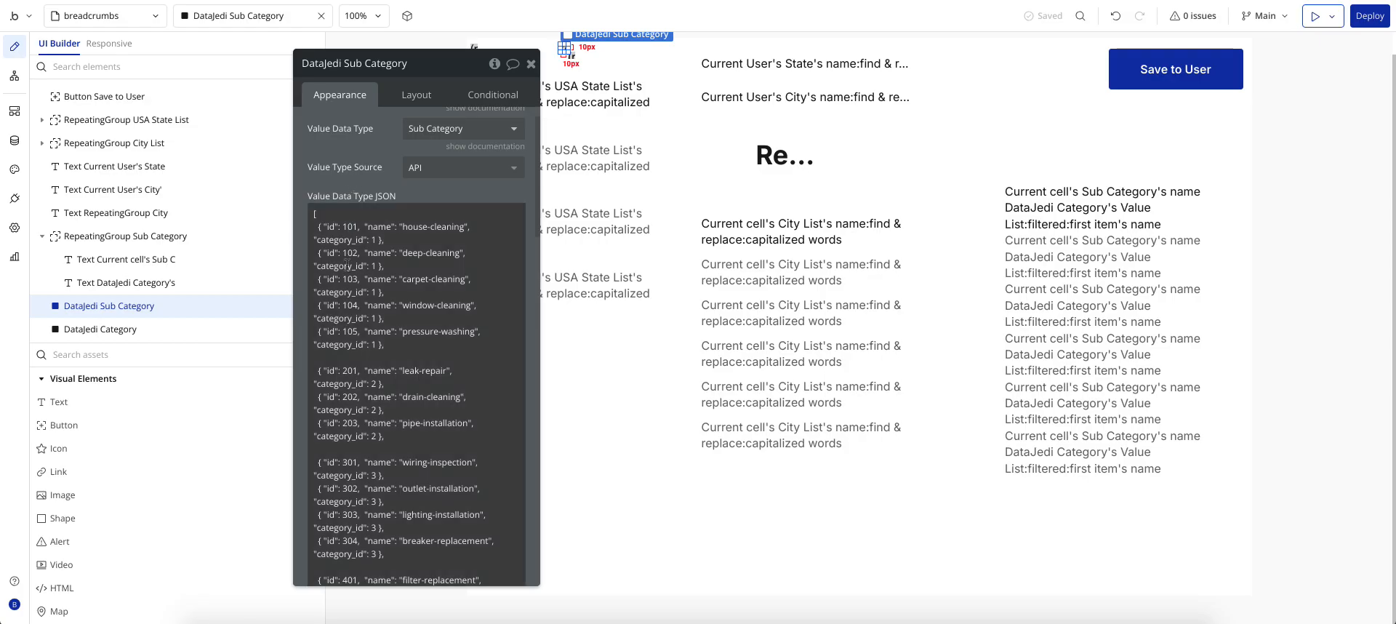
{"action": "left_click", "coordinate": [351, 224]}
{"action": "key", "text": "ctrl+a"}
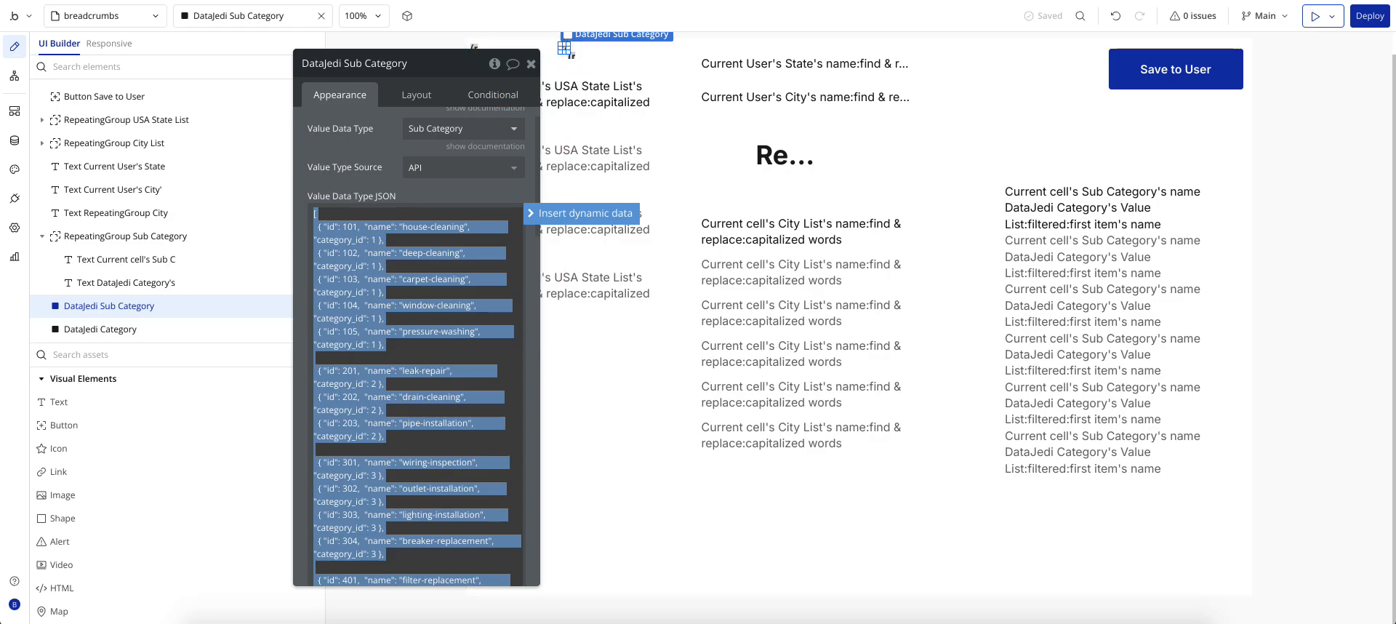
{"action": "left_click", "coordinate": [11, 204]}
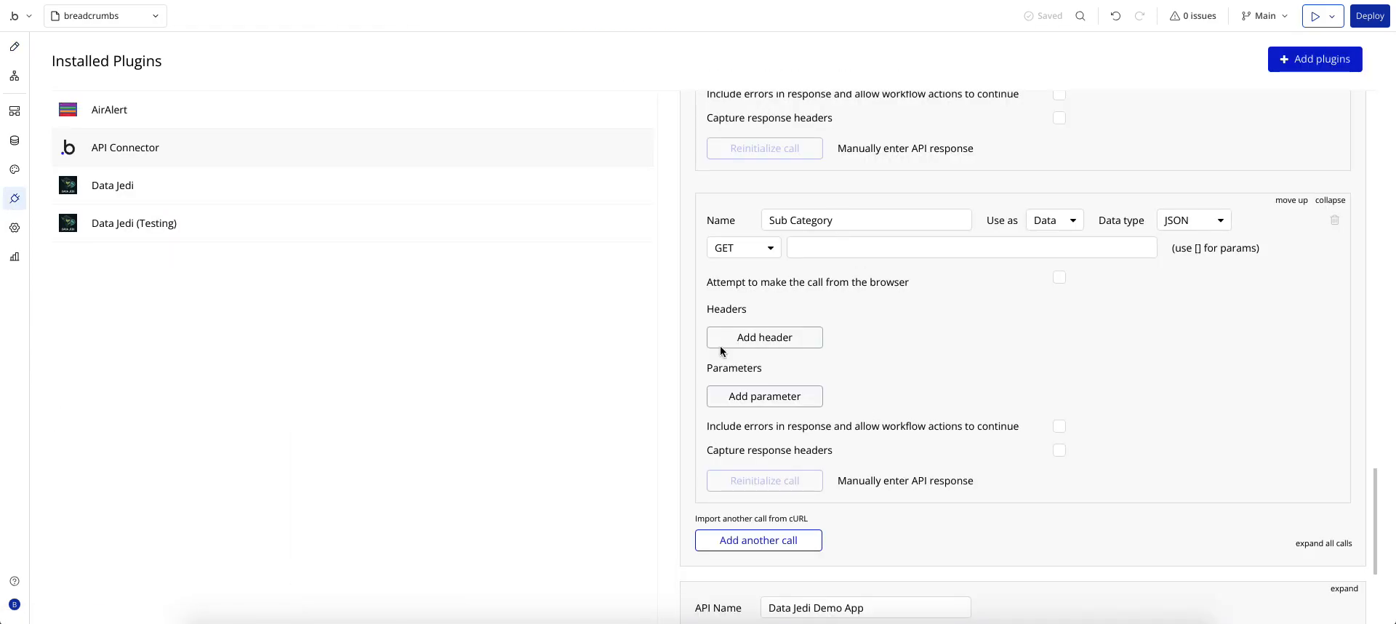
{"action": "left_click", "coordinate": [15, 76]}
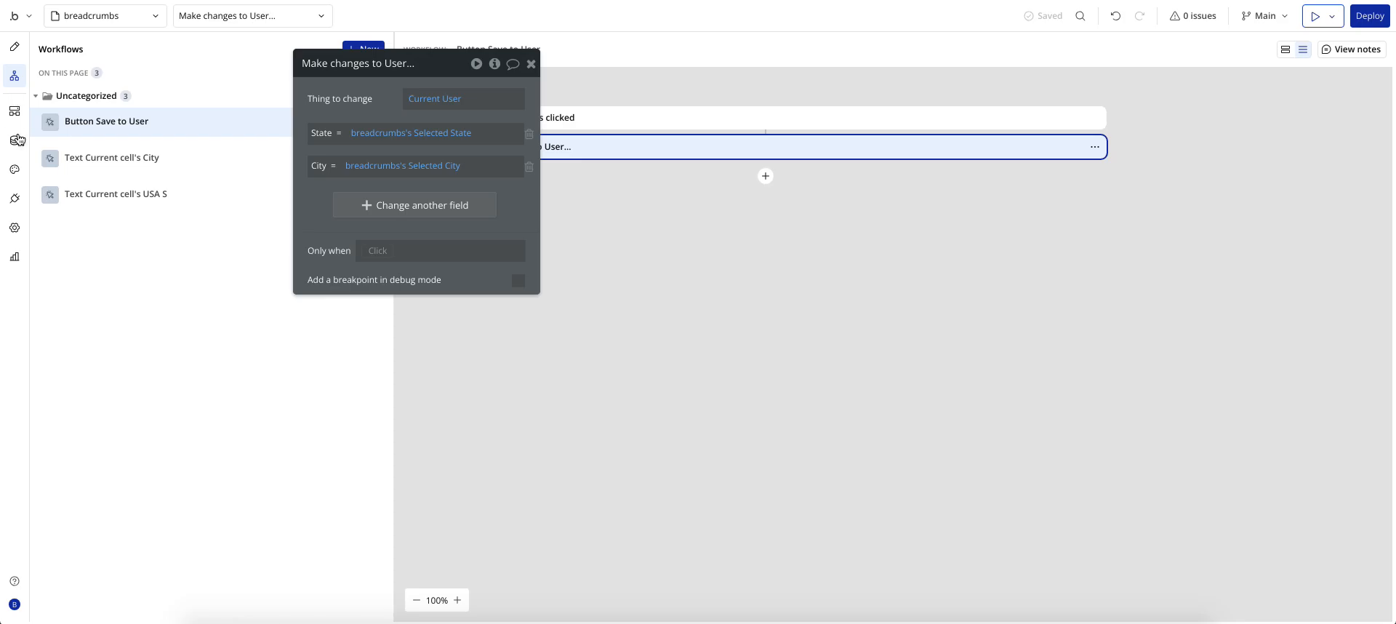
Create a new database data type named Profile.
{"action": "left_click", "coordinate": [16, 140]}
{"action": "left_click", "coordinate": [72, 89]}
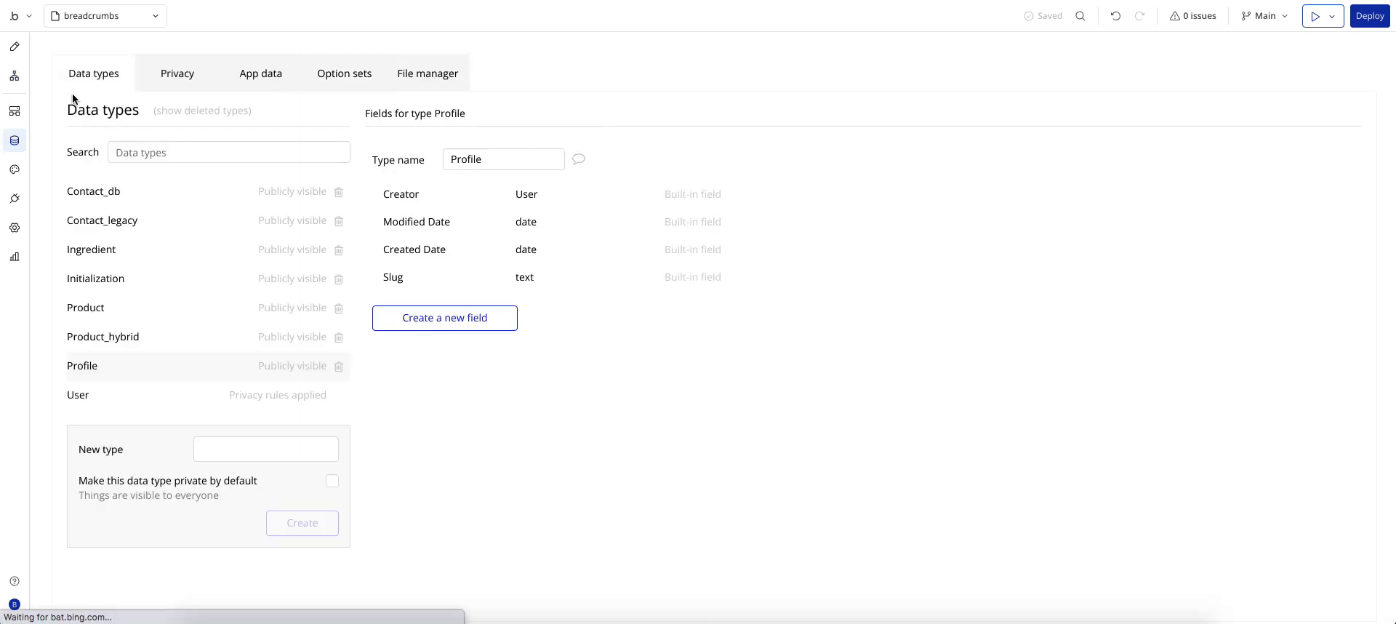
{"action": "left_click", "coordinate": [220, 456]}
{"action": "type", "text": "Profile"}
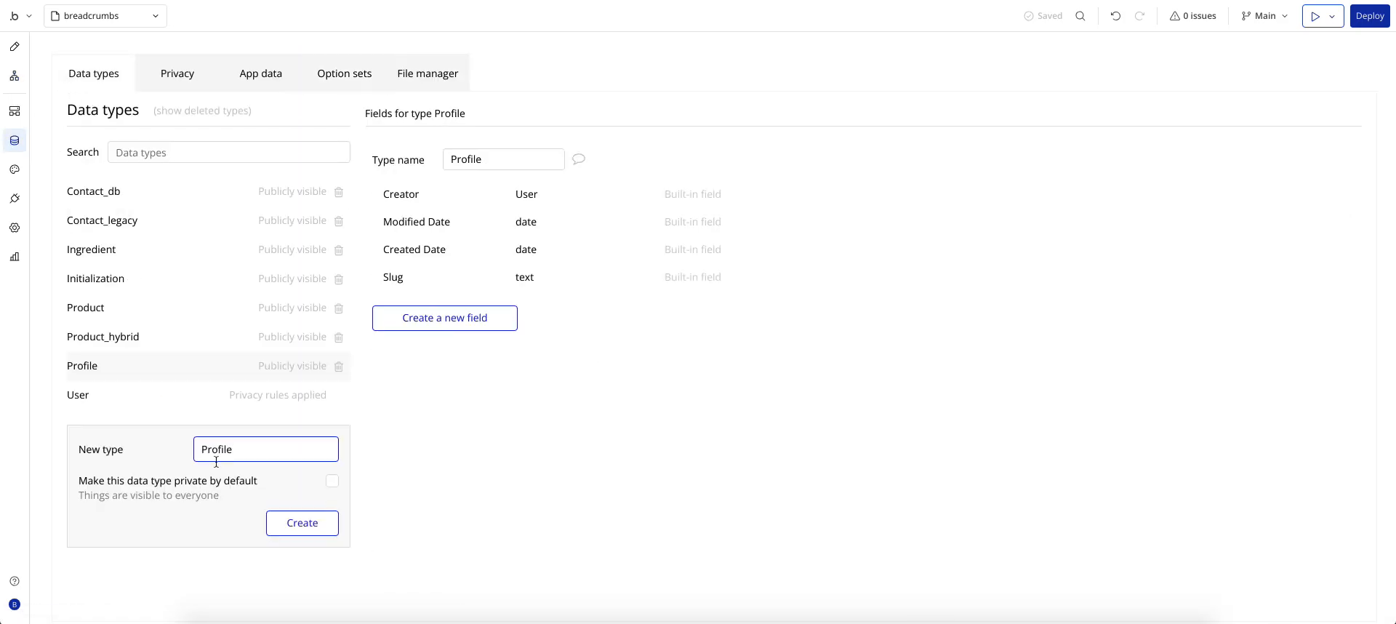
{"action": "left_click", "coordinate": [277, 524]}
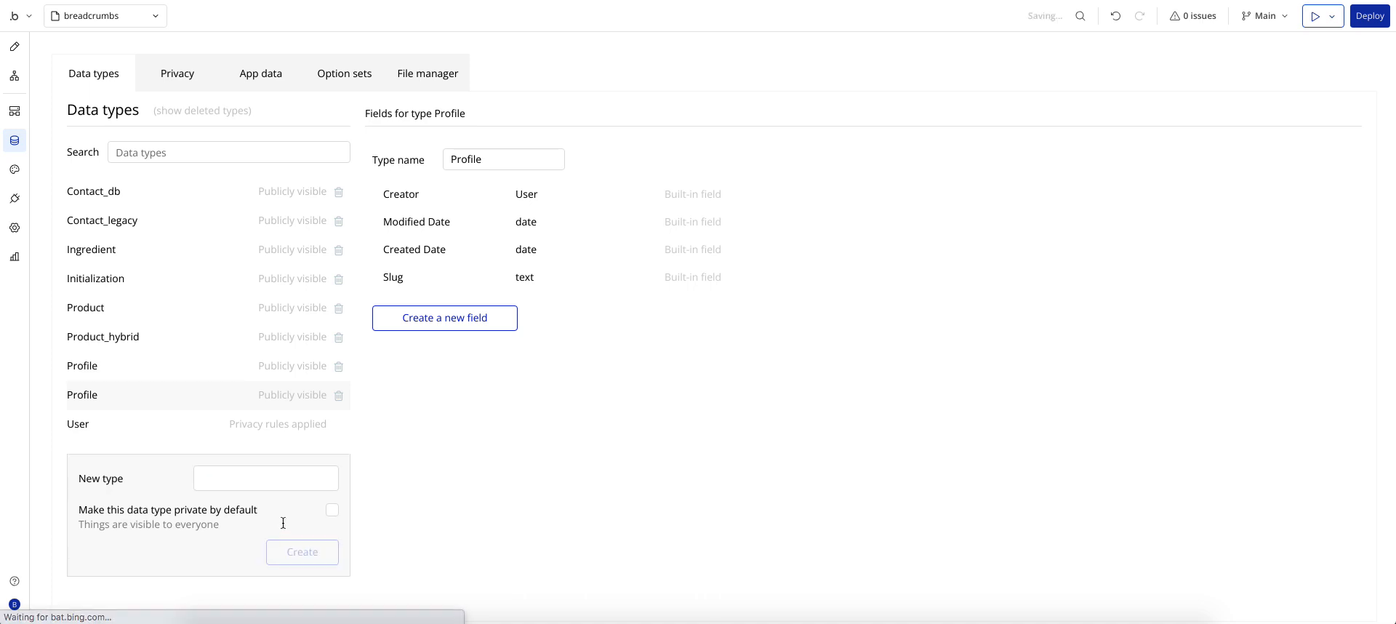
Add a field named category with the plugin type Category to the new Profile data type, and return to the page design.
{"action": "left_click", "coordinate": [430, 320]}
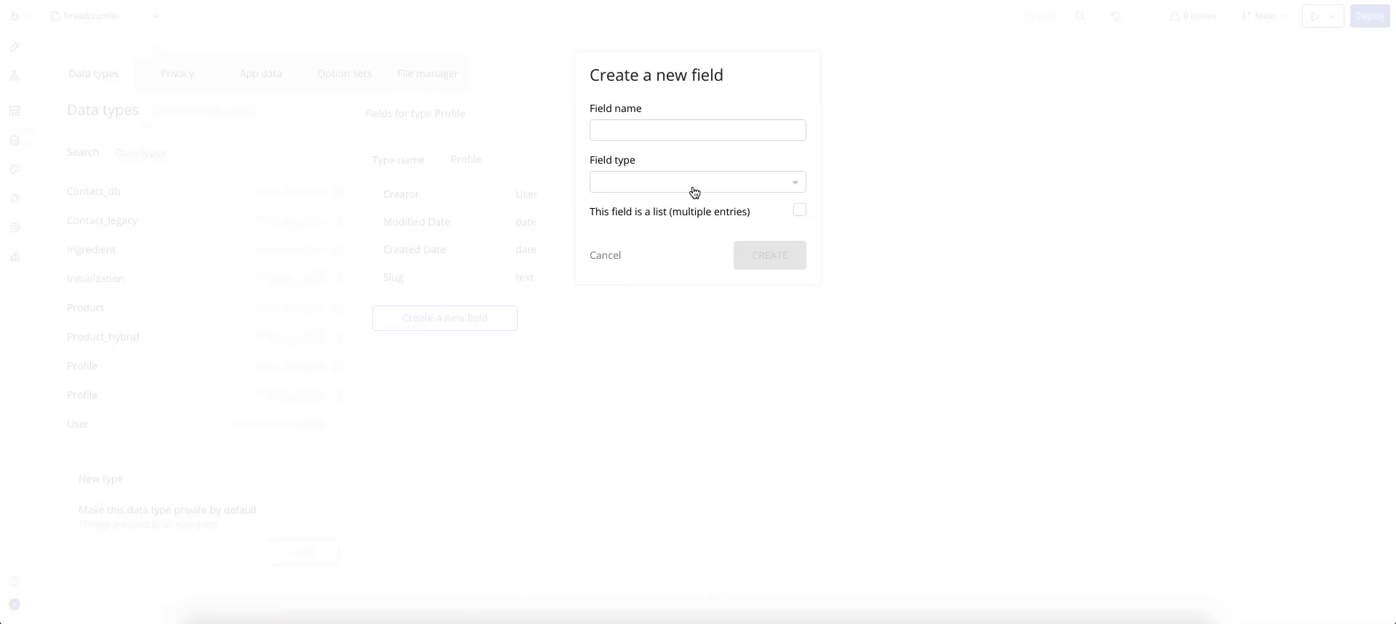
{"action": "left_click", "coordinate": [665, 132]}
{"action": "type", "text": "category"}
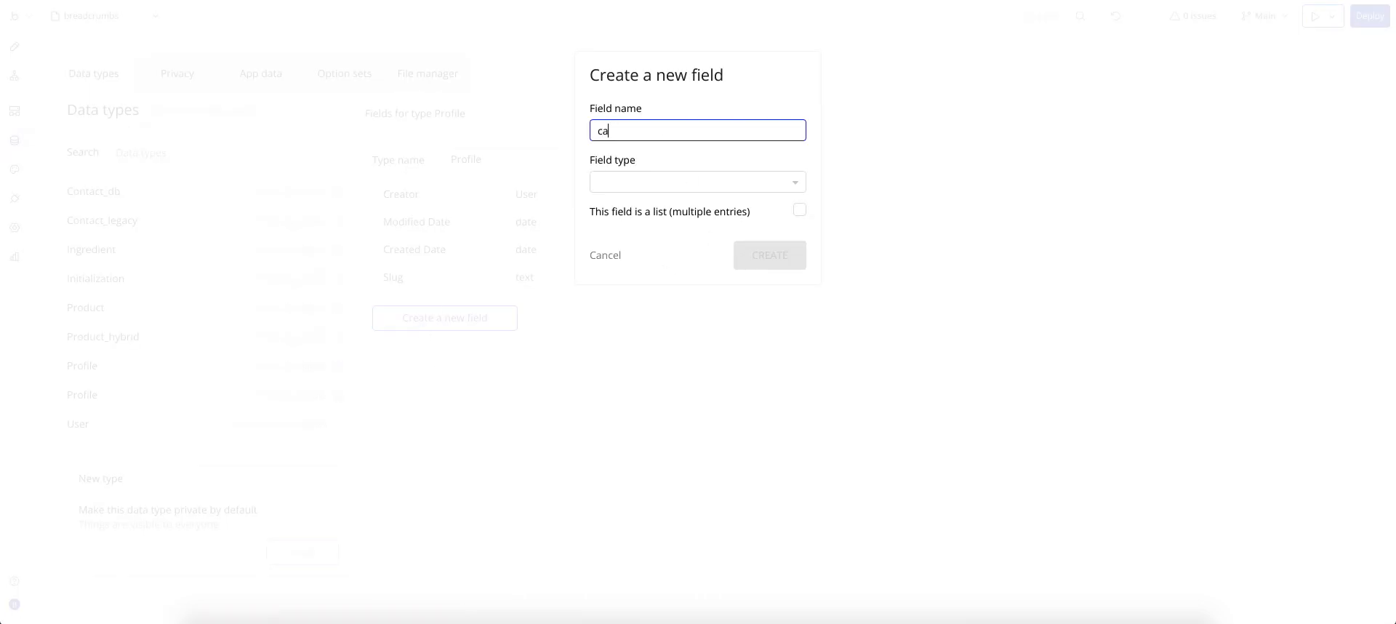
{"action": "left_click", "coordinate": [664, 182]}
{"action": "type", "text": "cate"}
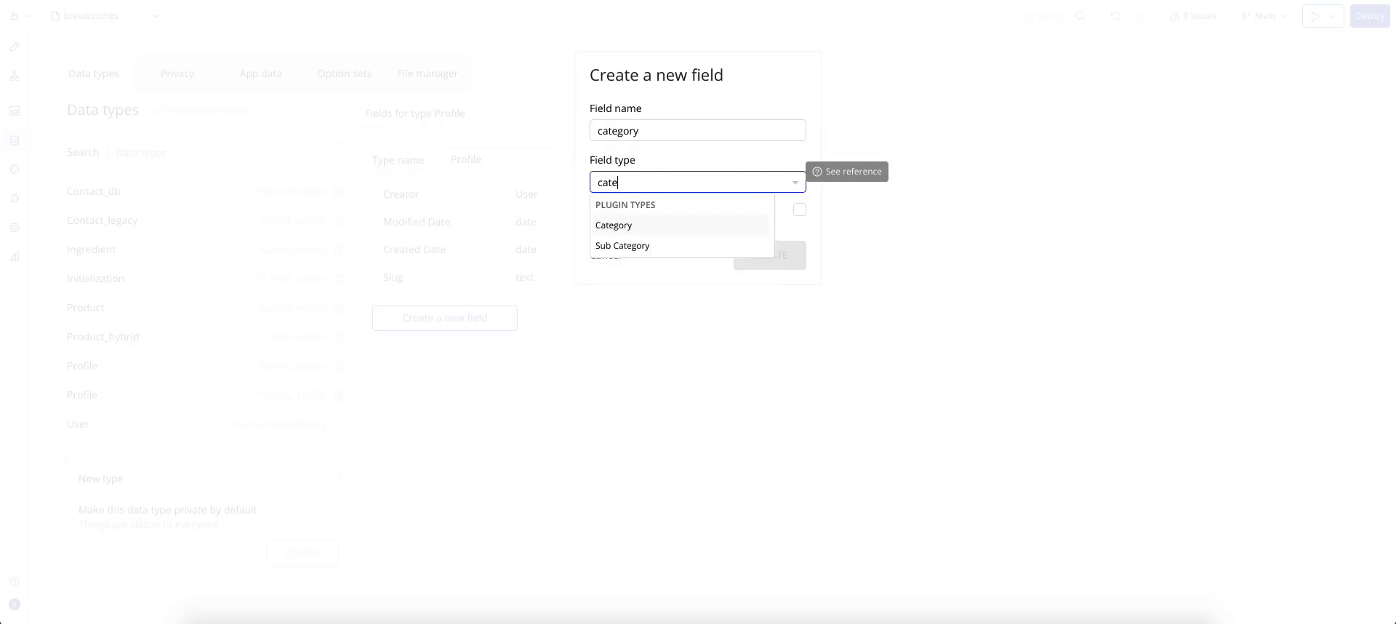
{"action": "left_click", "coordinate": [642, 222]}
{"action": "left_click", "coordinate": [758, 252]}
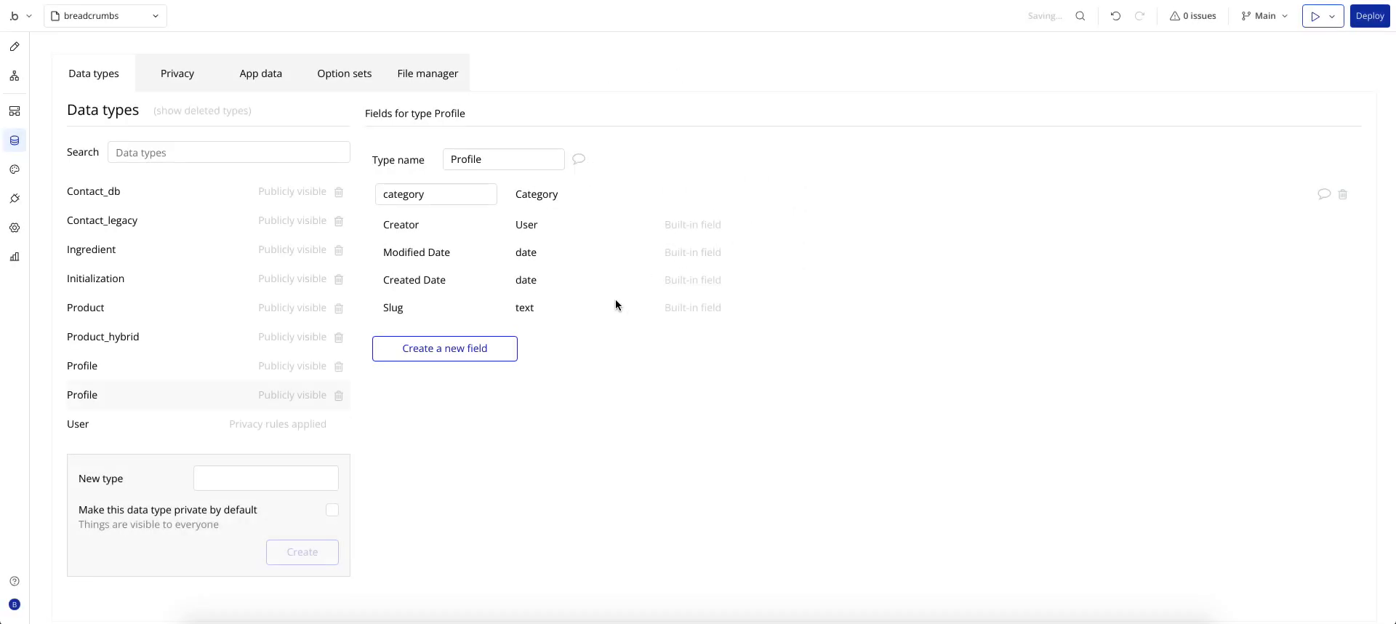
{"action": "left_click", "coordinate": [13, 49]}
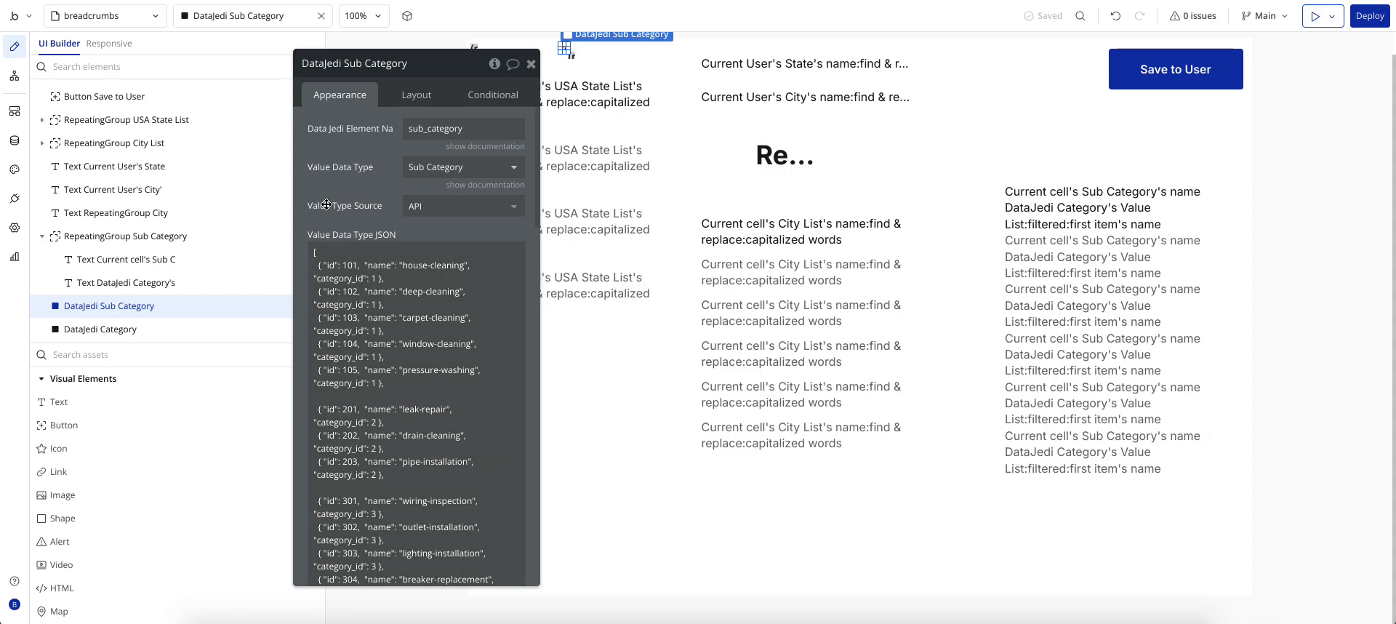
{"action": "key", "text": "alt"}
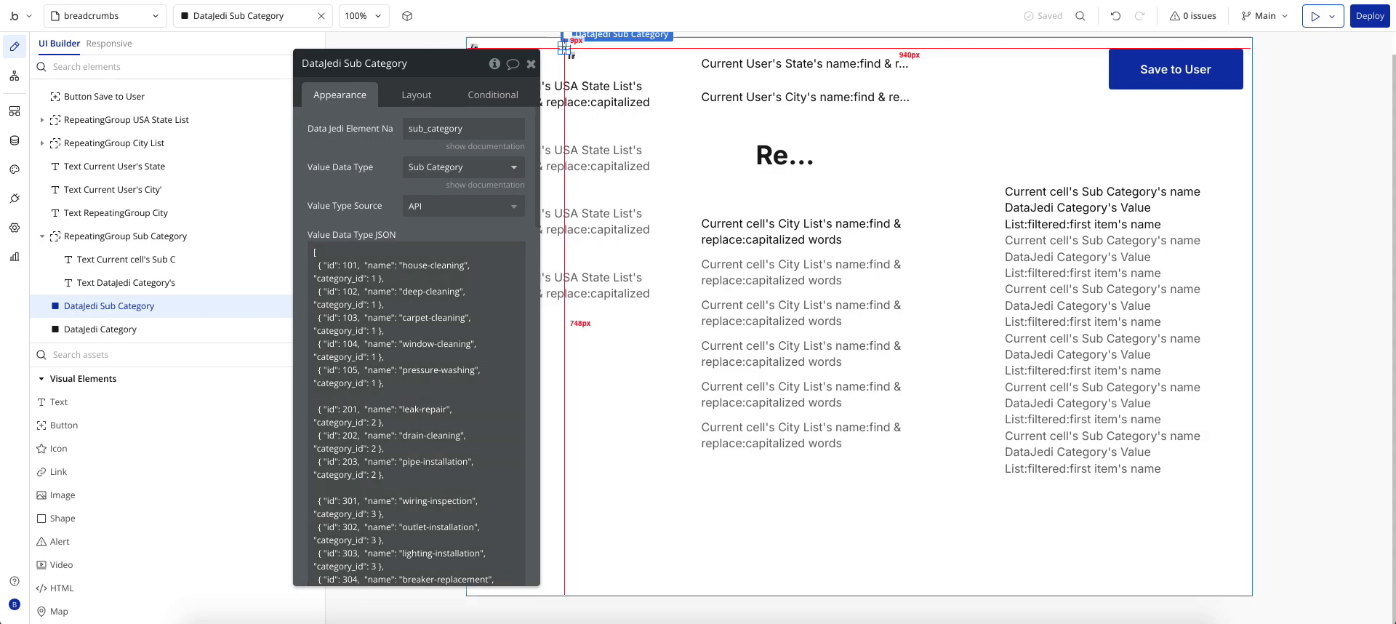